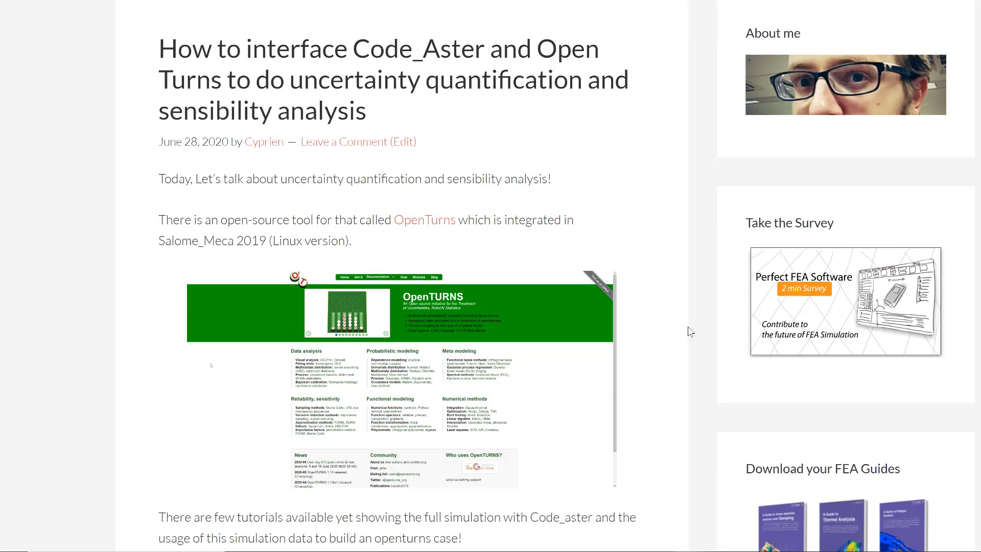
Read through the Code_Aster and OpenTURNS tutorial article, from its introduction to the section on creating sub-meshes
scroll(689, 332, "down", 10)
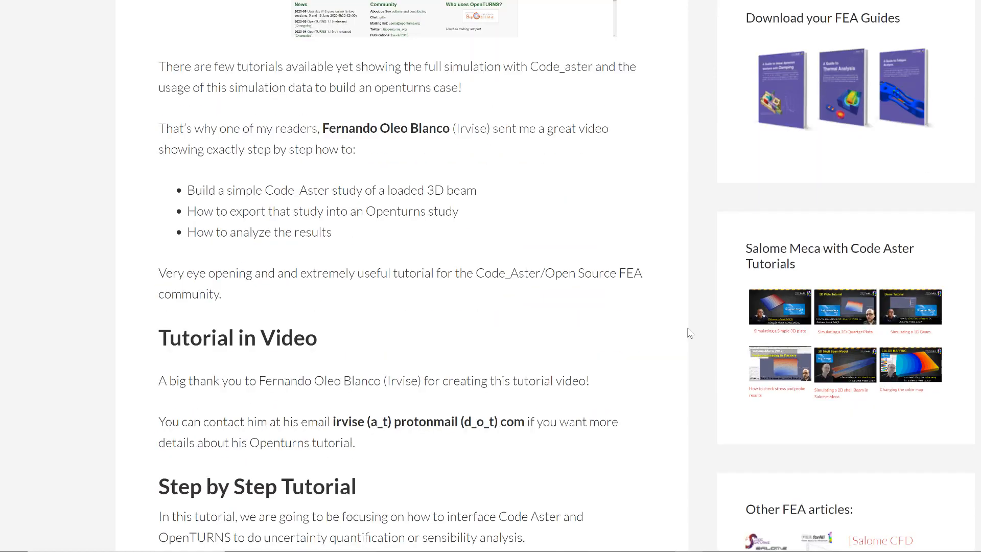
scroll(690, 333, "down", 20)
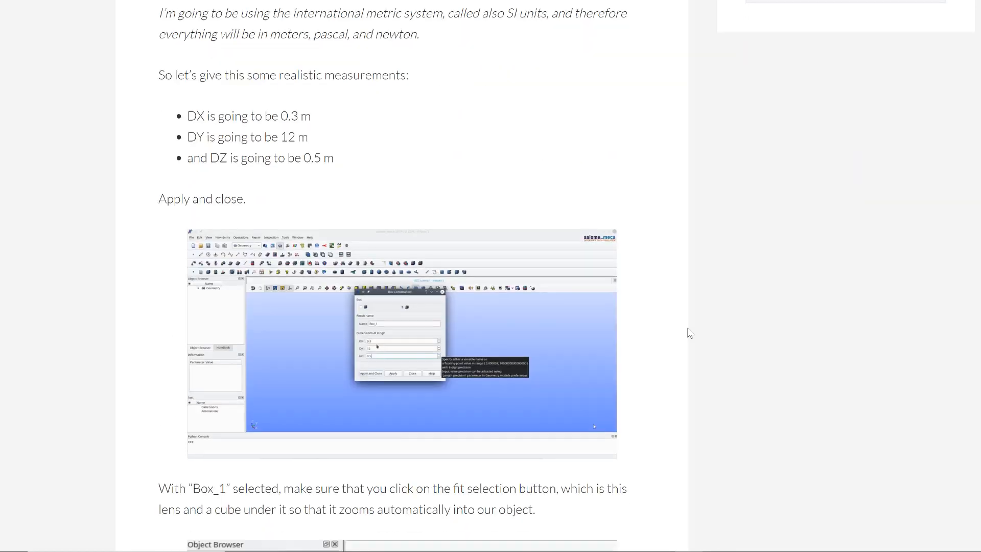
scroll(689, 333, "down", 20)
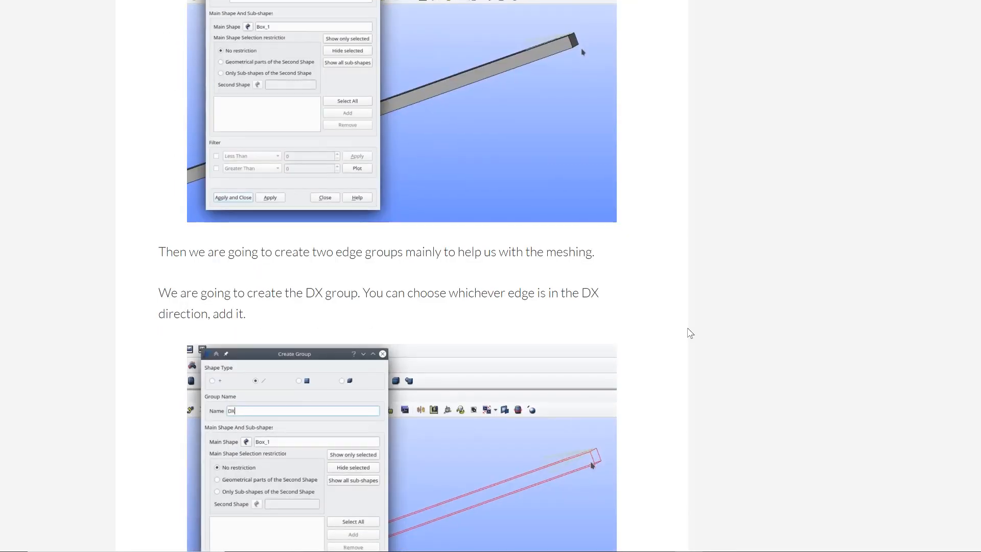
scroll(689, 333, "down", 20)
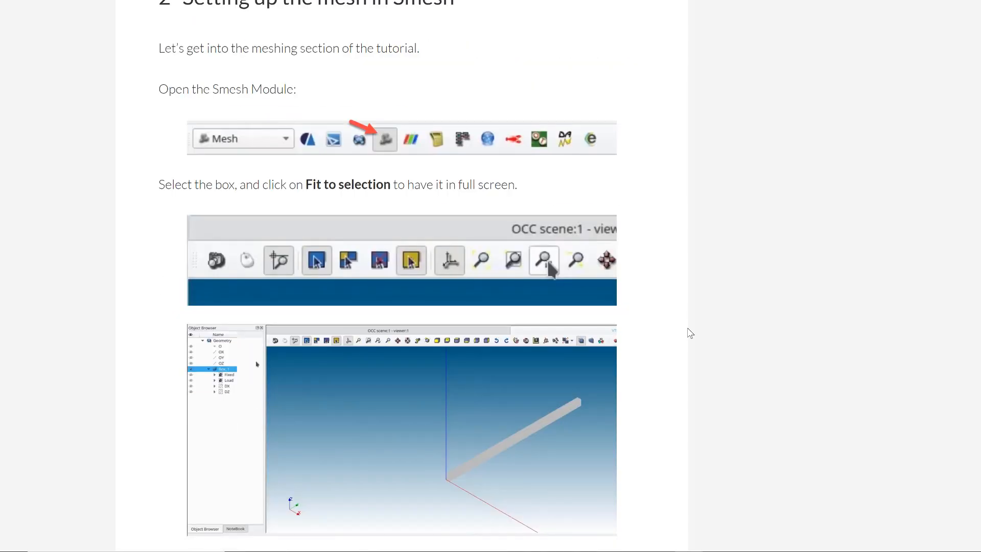
scroll(690, 333, "down", 17)
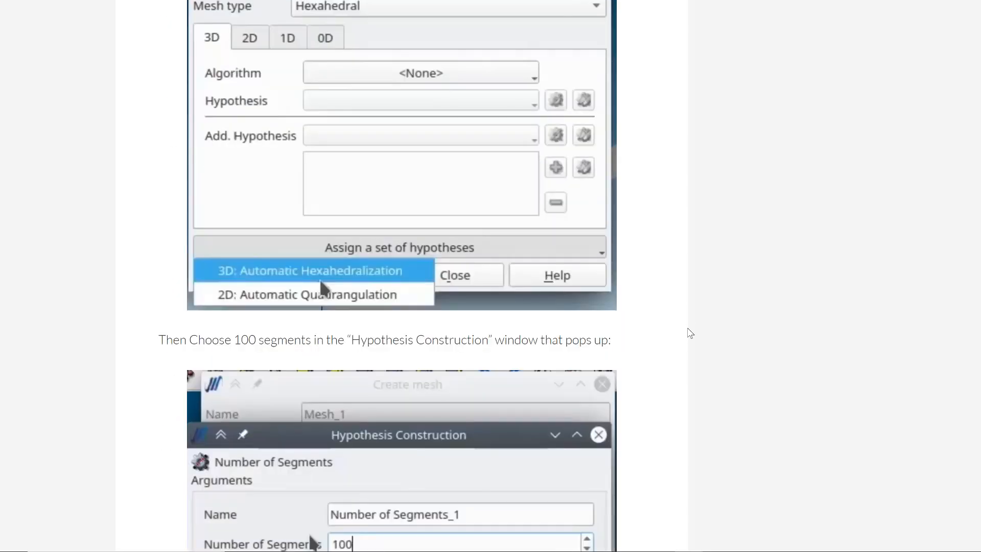
scroll(690, 333, "down", 20)
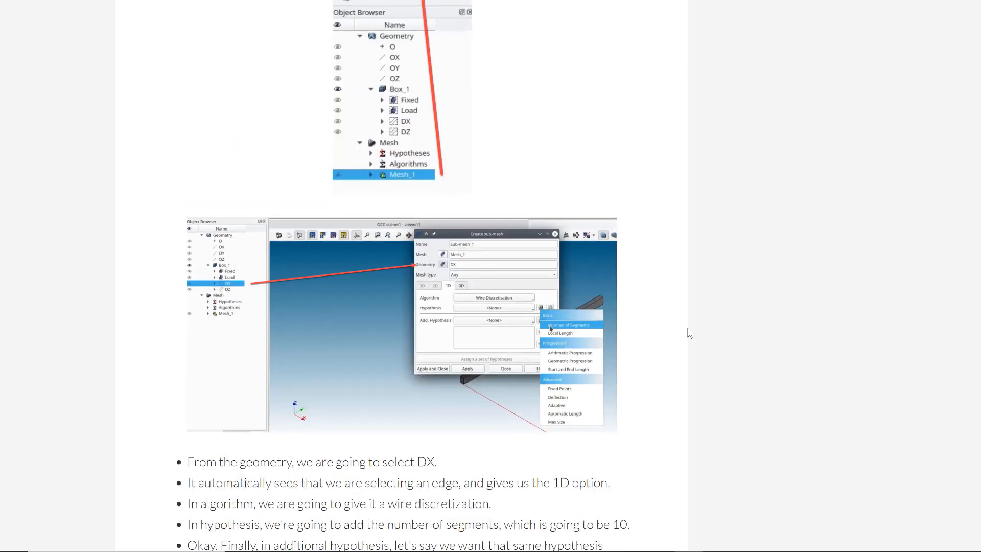
scroll(690, 333, "down", 9)
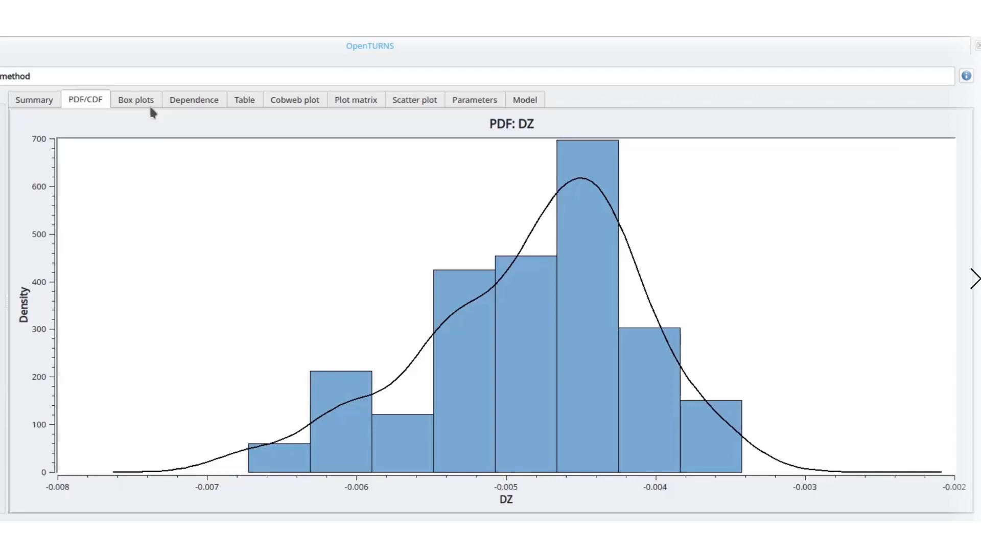
left_click(244, 100)
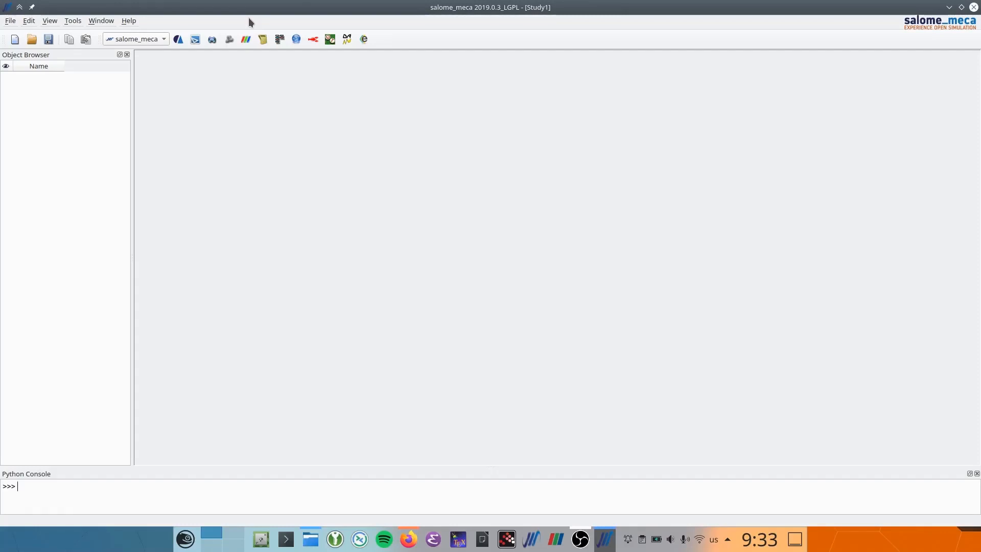
Activate the Geometry module and create a box at the origin with Dx 0.3, Dy 12 and Dz 0.5
left_click(213, 40)
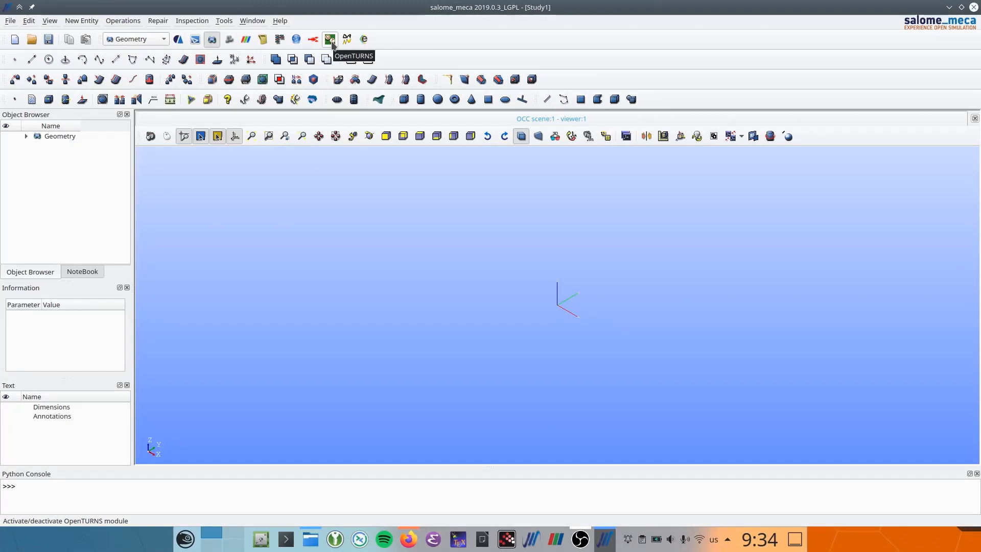
left_click(404, 99)
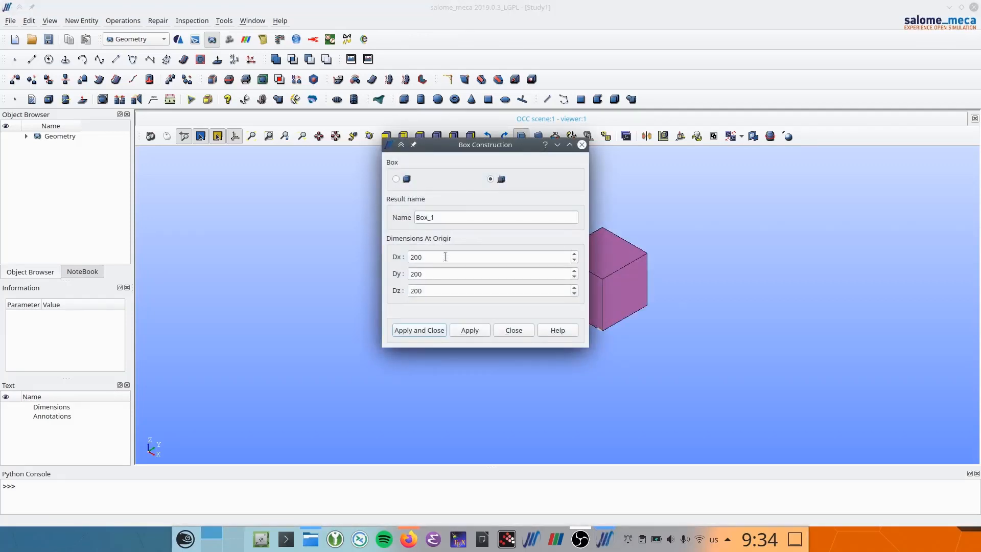
left_click(444, 258)
key("BackSpace")
key("BackSpace")
key("BackSpace")
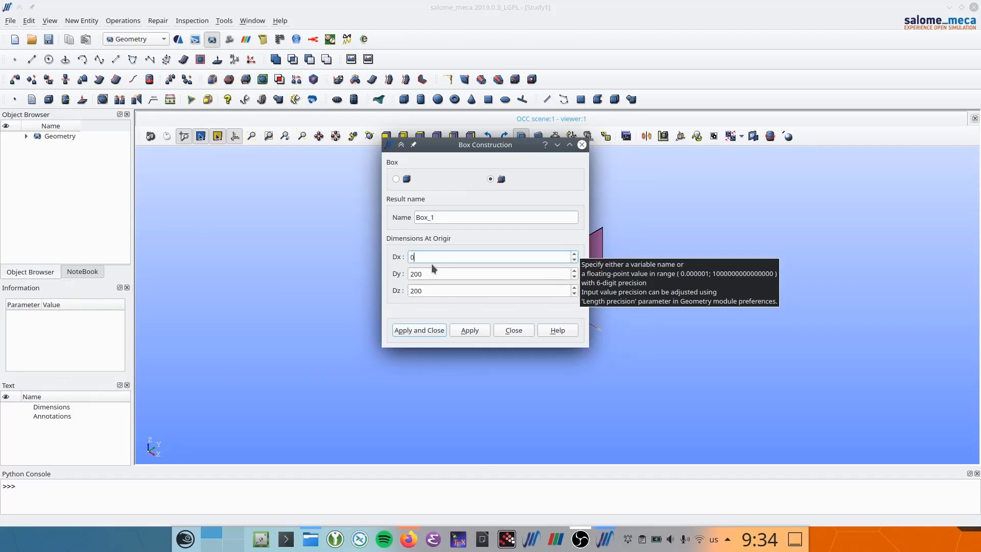
type("0.3")
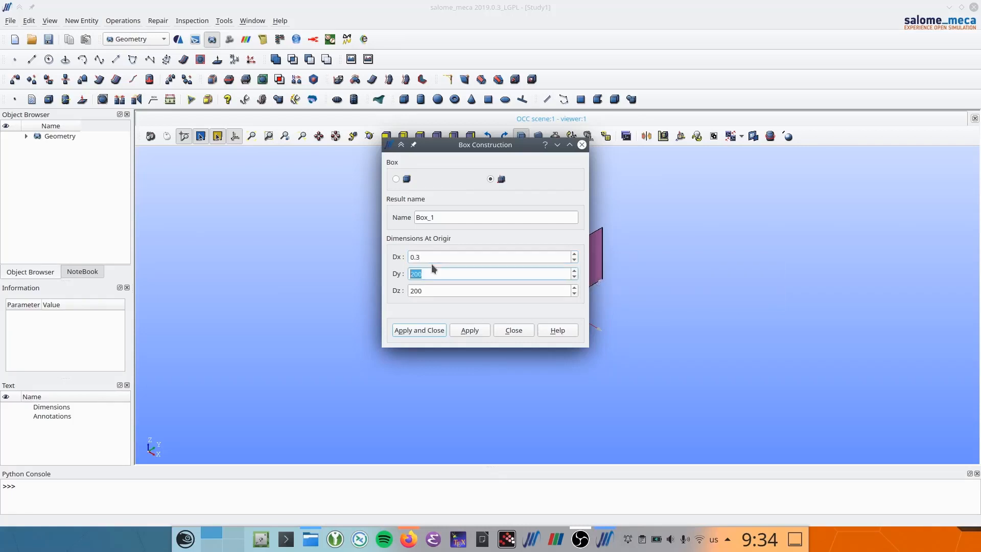
type("12")
key("Tab")
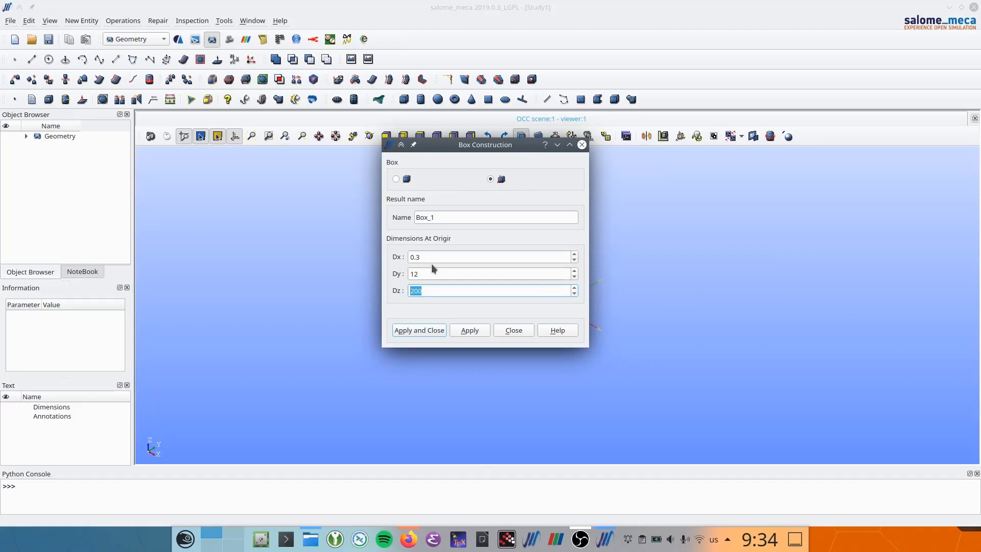
type("0.")
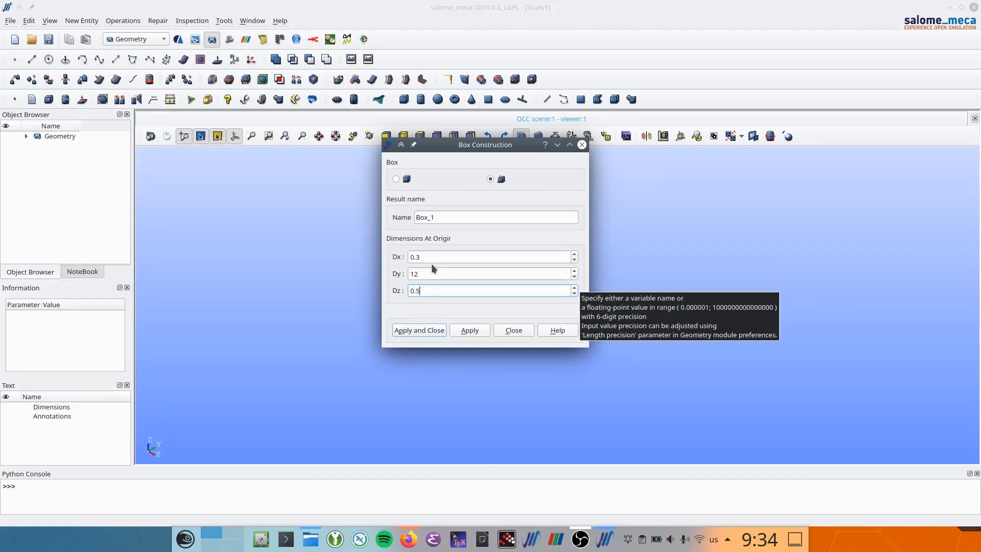
type("5")
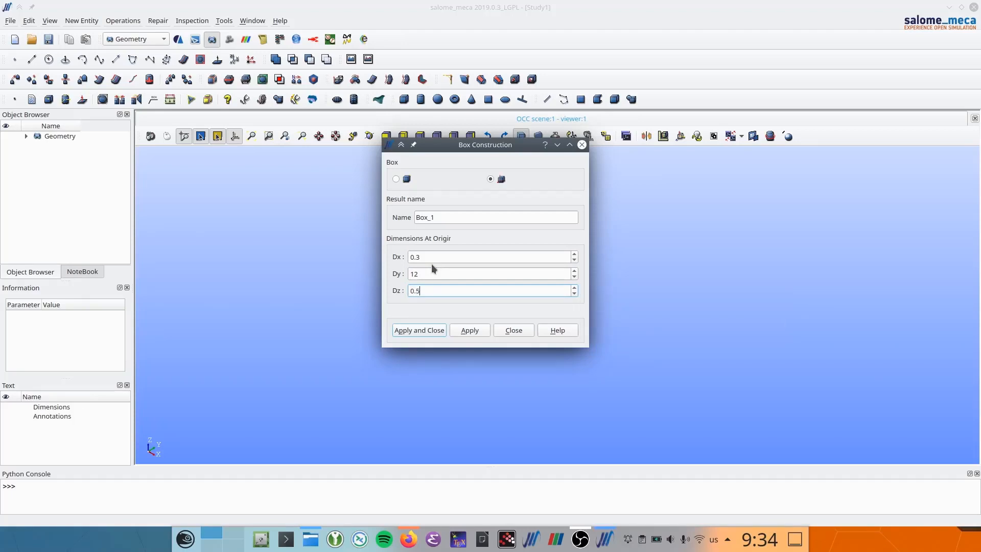
left_click(407, 332)
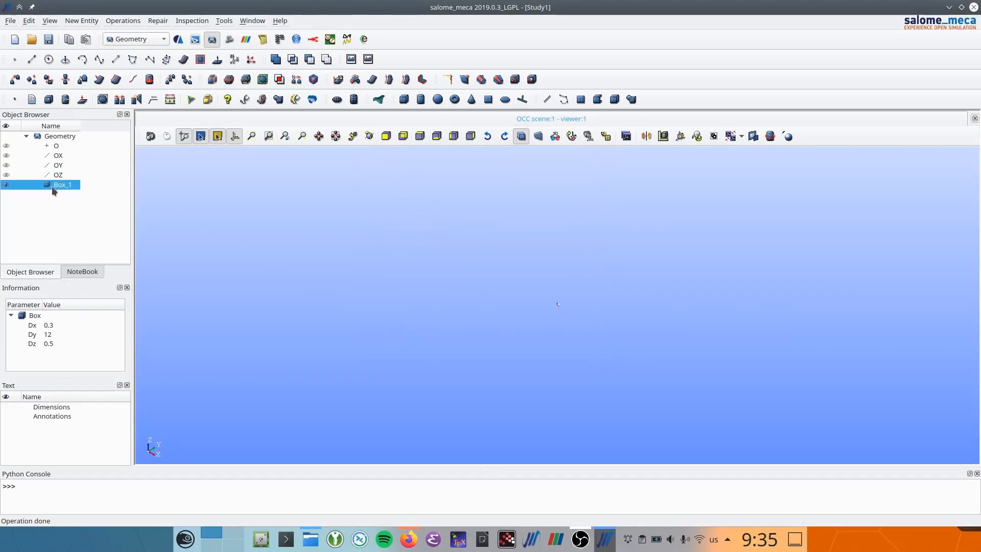
Create a face group named Fixed on Box_1 containing the beam's end face at the origin
left_click(284, 142)
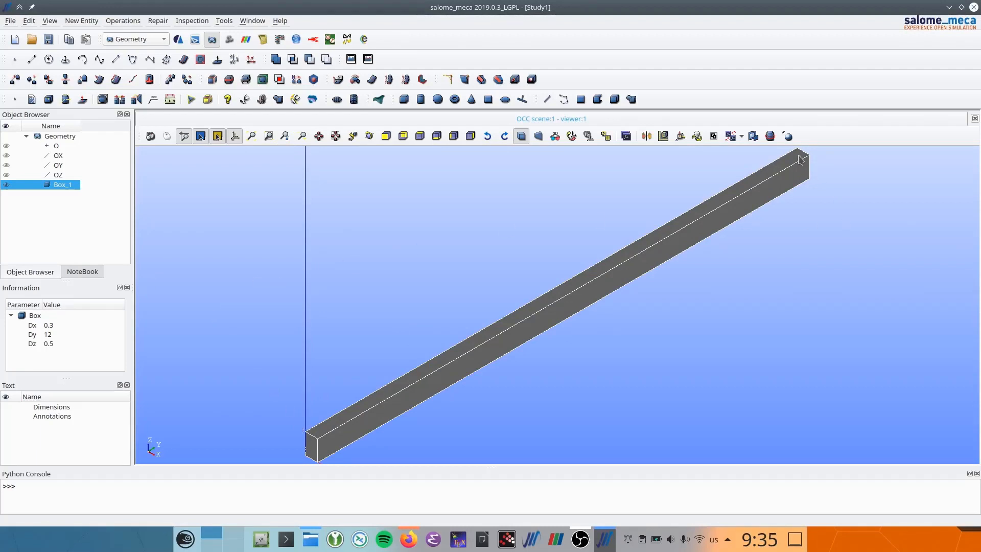
right_click(63, 185)
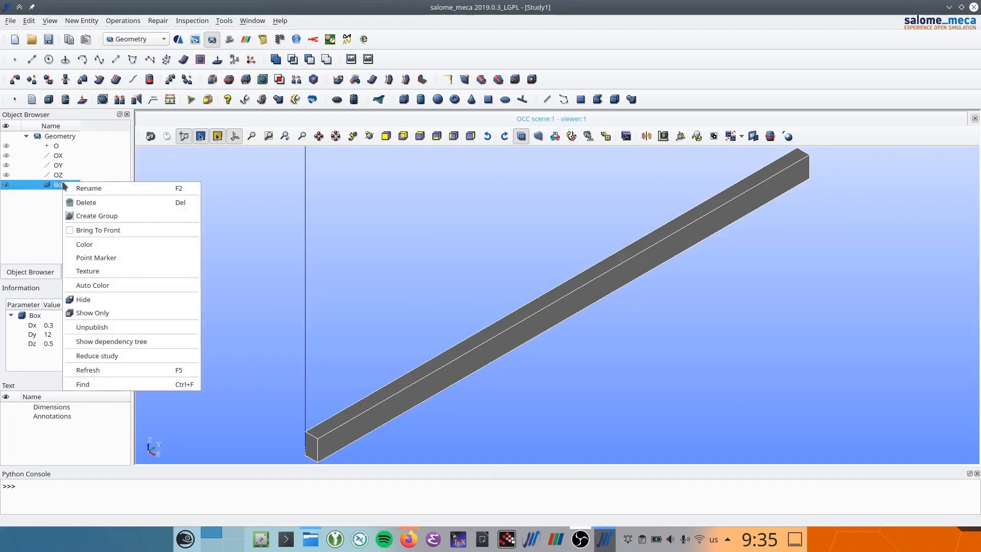
left_click(89, 215)
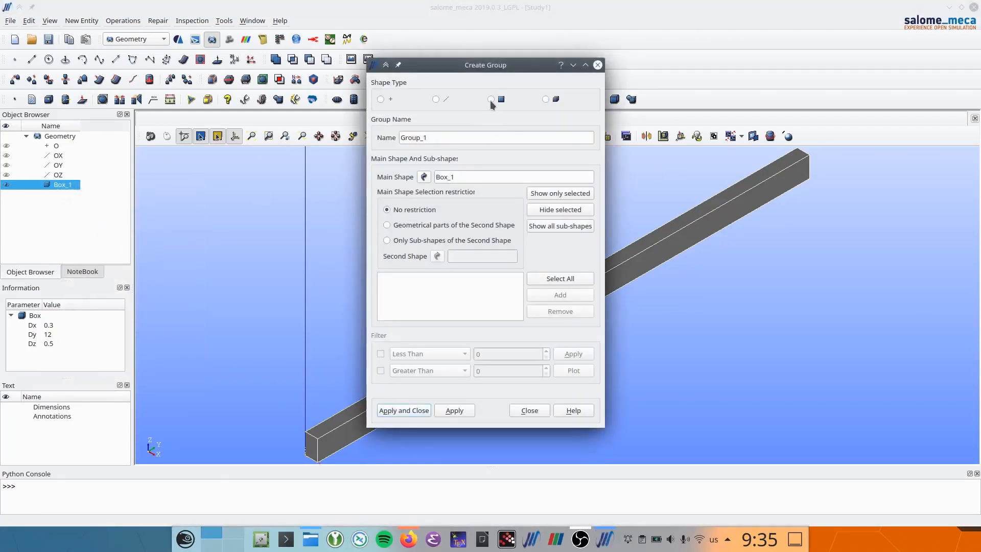
left_click(491, 99)
left_click_drag(433, 138, 401, 139)
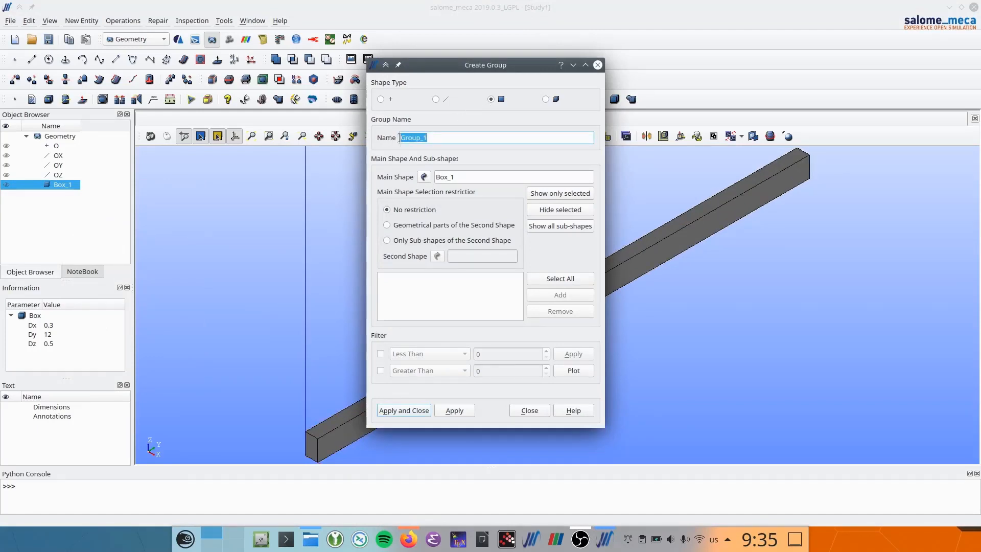
type("Fixed")
left_click(312, 453)
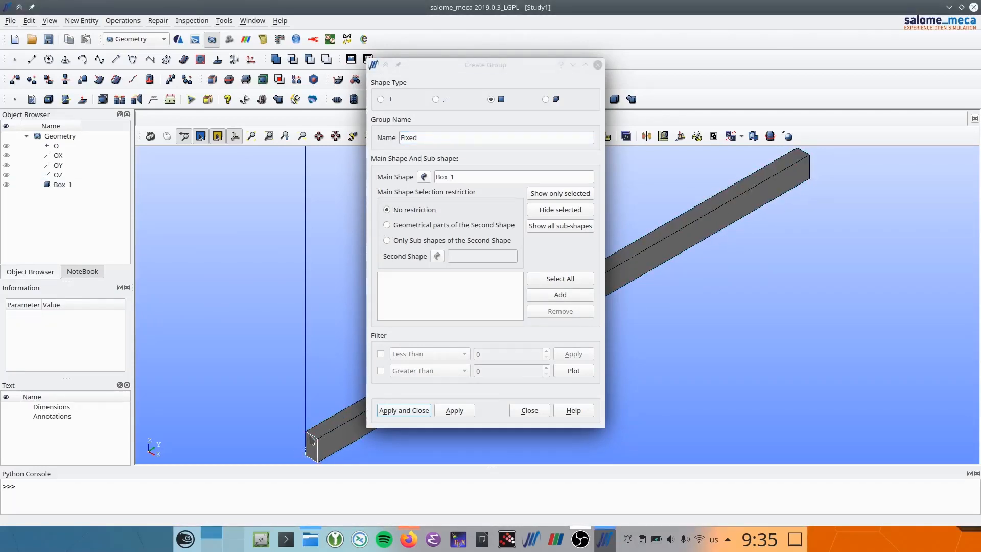
left_click(541, 297)
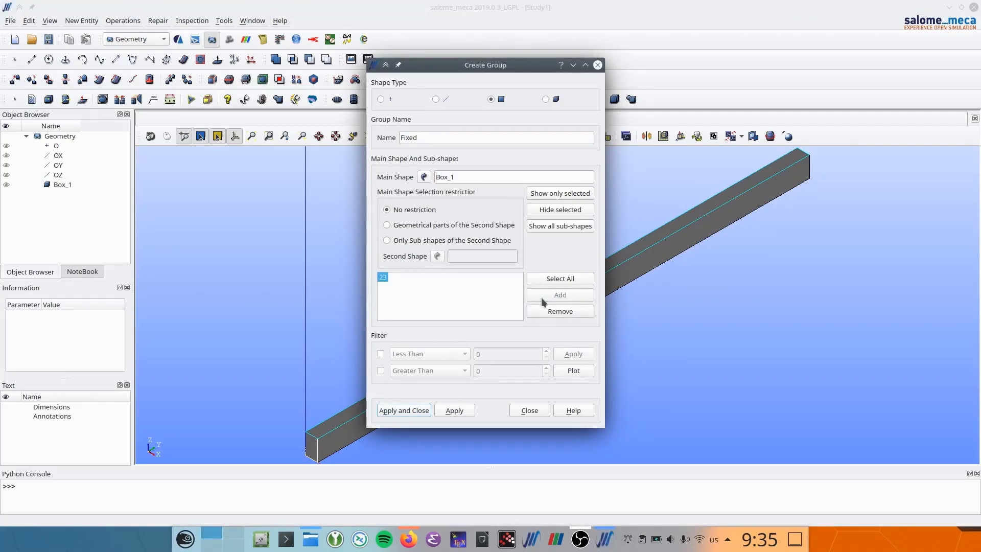
left_click(449, 409)
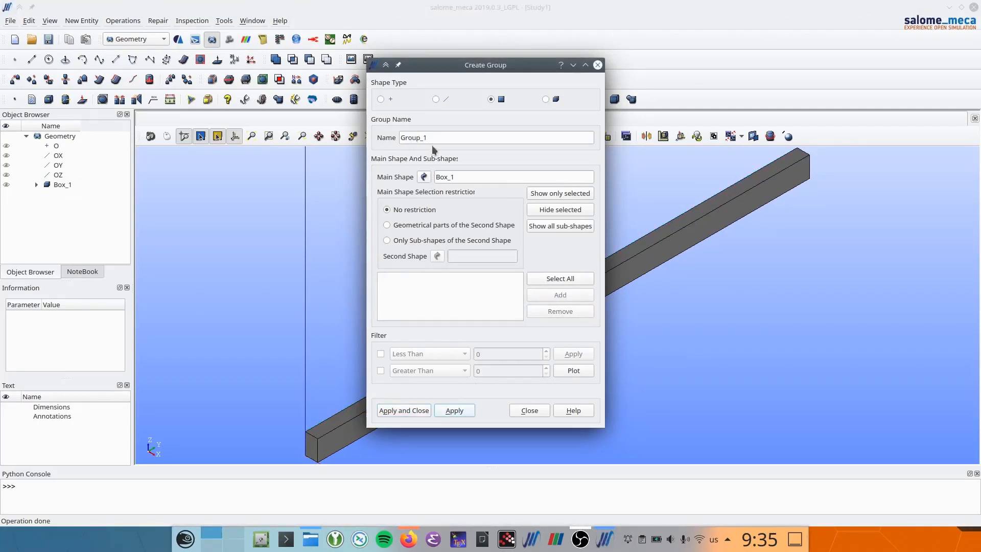
Create a face group named Load on Box_1 containing the beam's end face farthest from the origin
left_click_drag(420, 139, 375, 144)
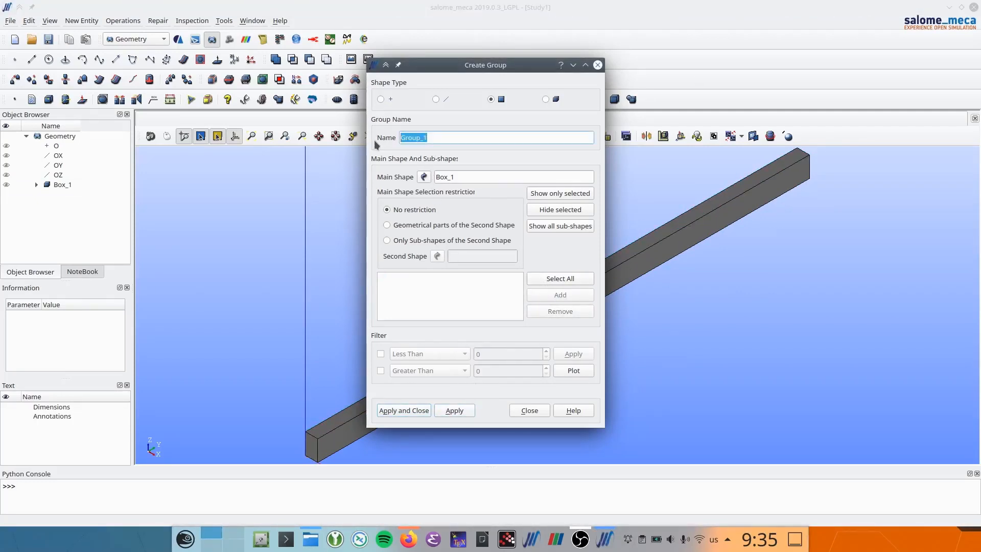
type("Load")
right_click_drag(777, 231, 654, 352, "ctrl")
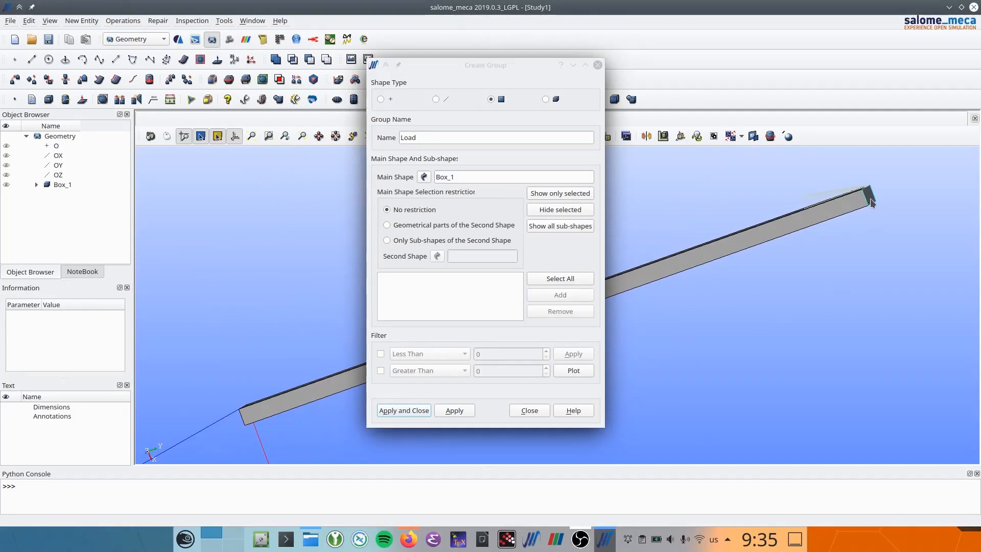
left_click(775, 247)
left_click(558, 294)
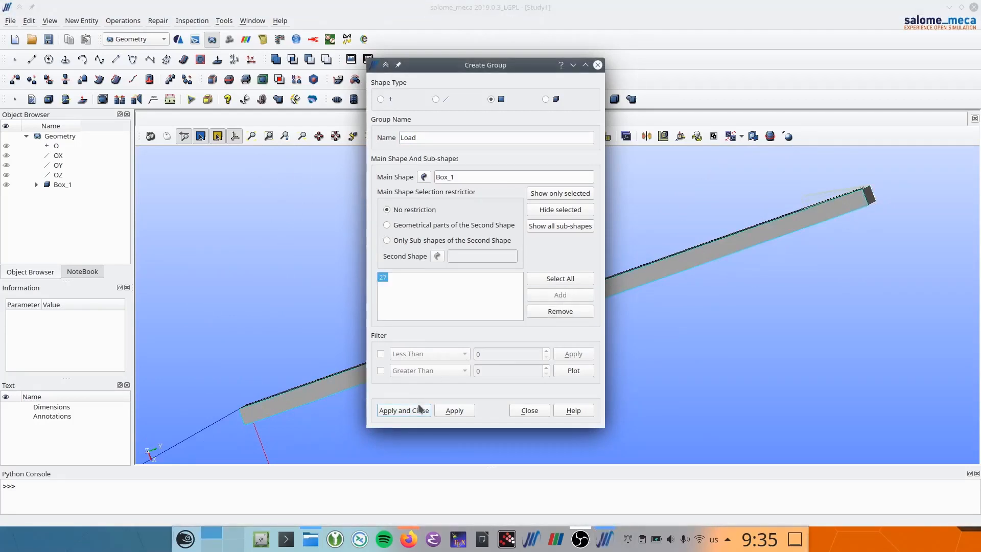
left_click(448, 411)
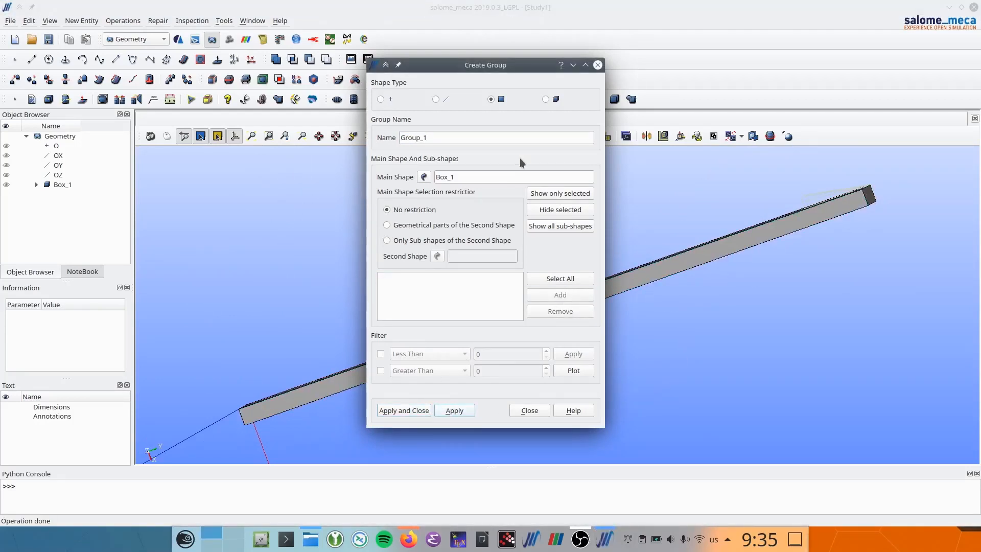
Create an edge group named DX on Box_1 containing an X-direction edge at the beam's far end
left_click(435, 99)
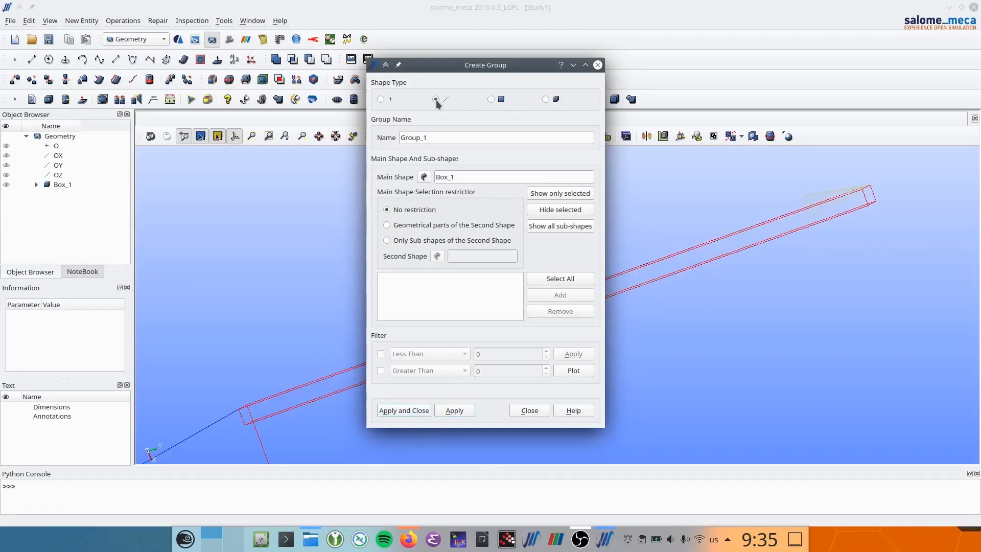
left_click_drag(440, 139, 385, 139)
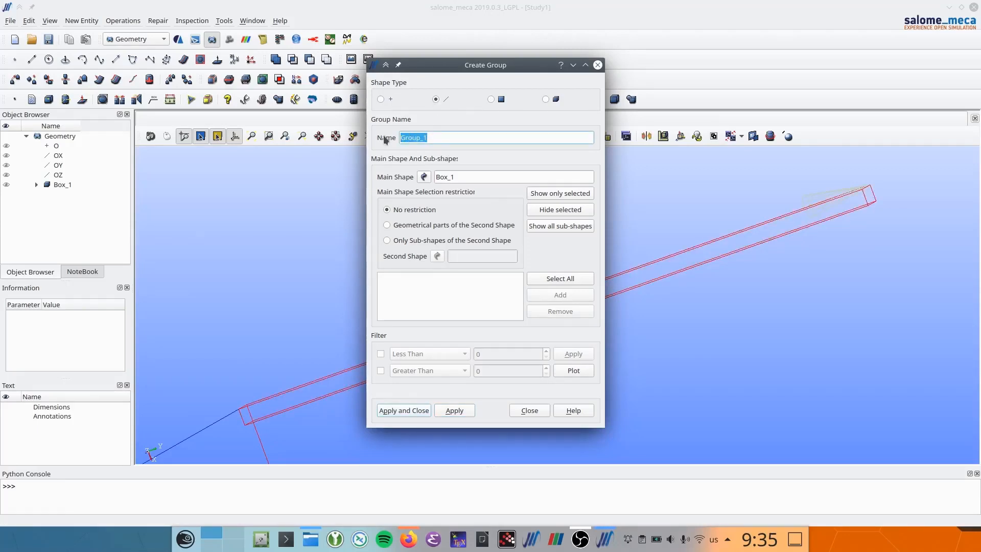
type("DX")
left_click(867, 202)
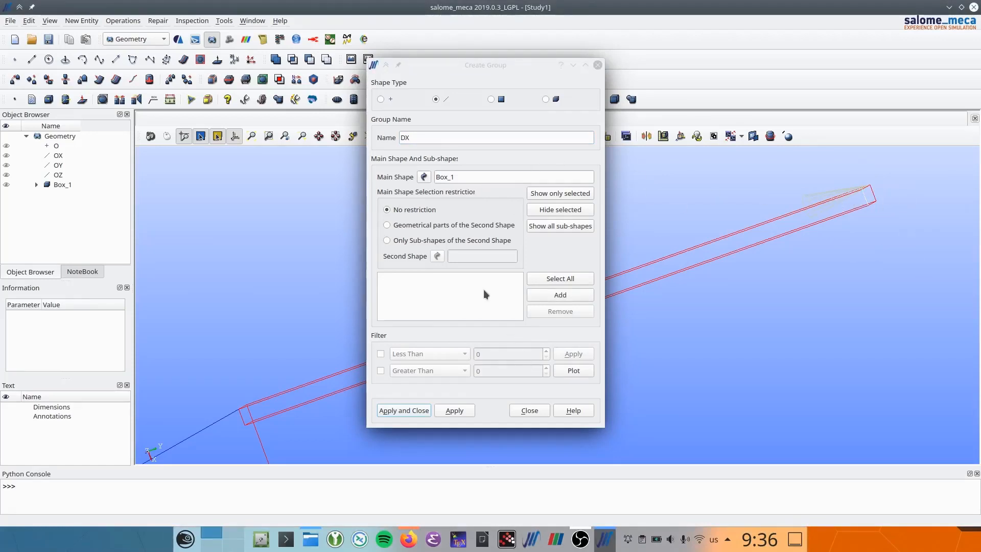
left_click(533, 294)
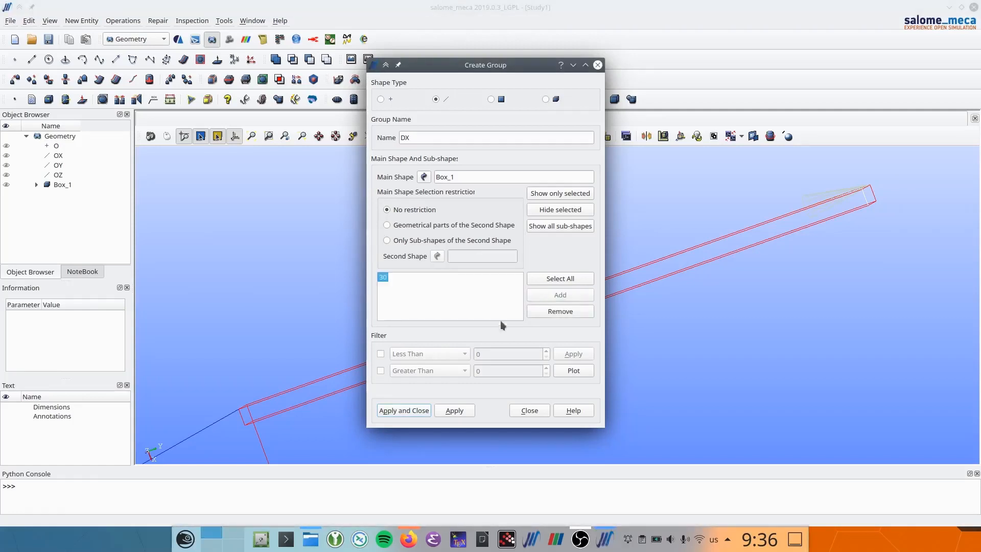
left_click(453, 410)
Create an edge group named DZ on Box_1 containing a Z-direction edge at the beam's far end
left_click_drag(431, 138, 389, 141)
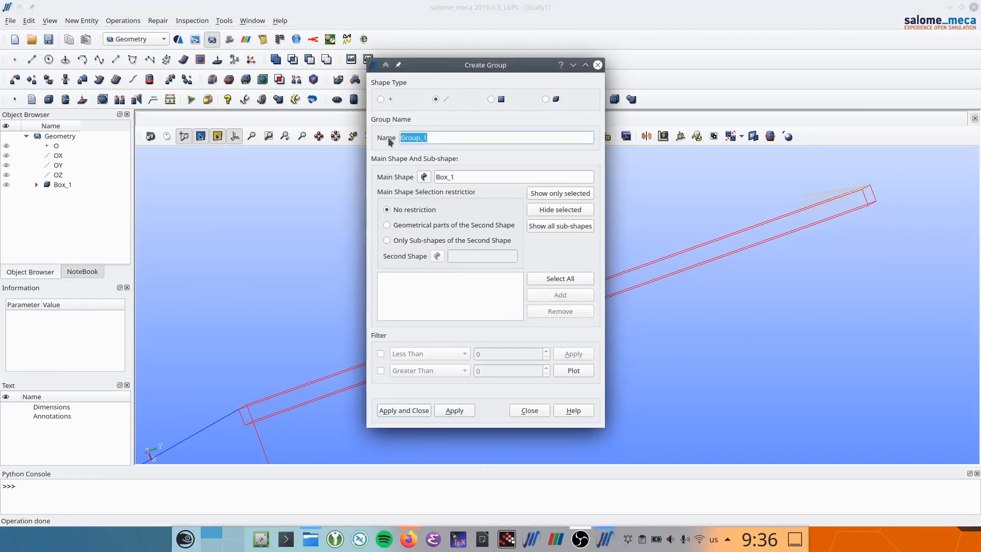
type("DZ")
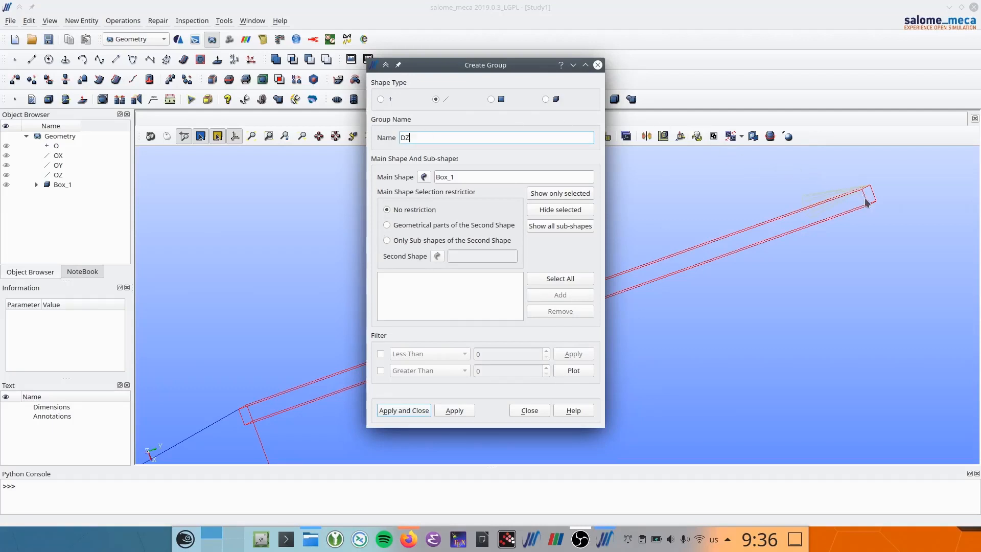
left_click(875, 209)
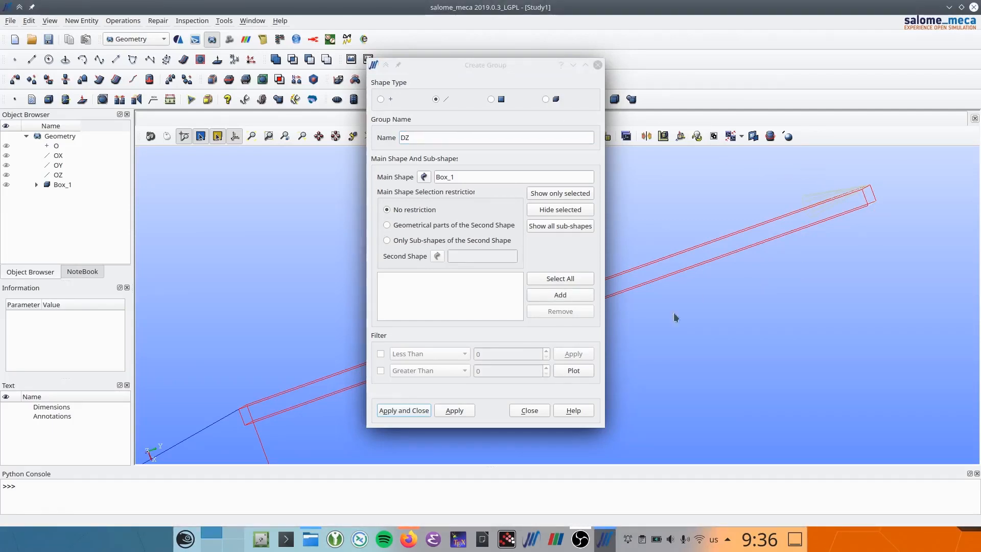
left_click(561, 295)
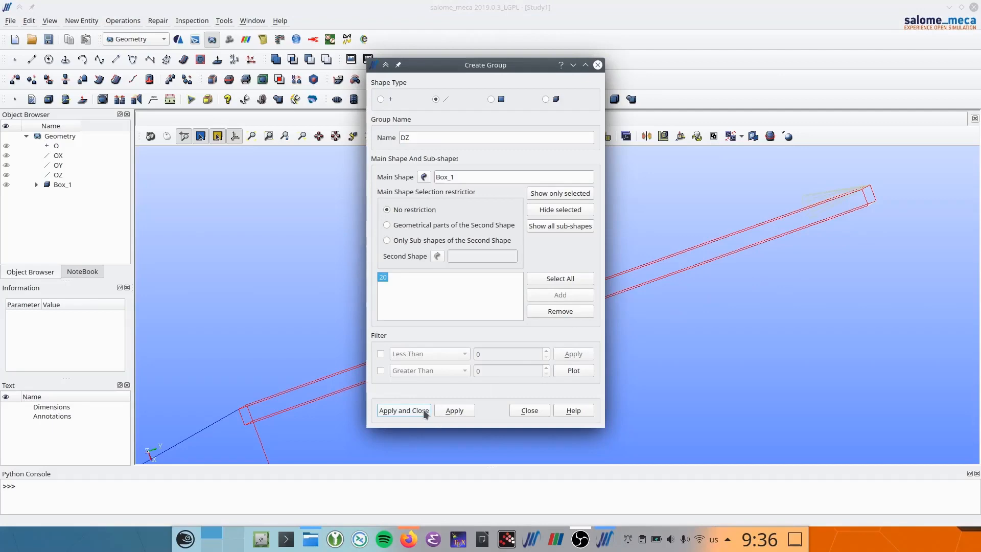
left_click(404, 410)
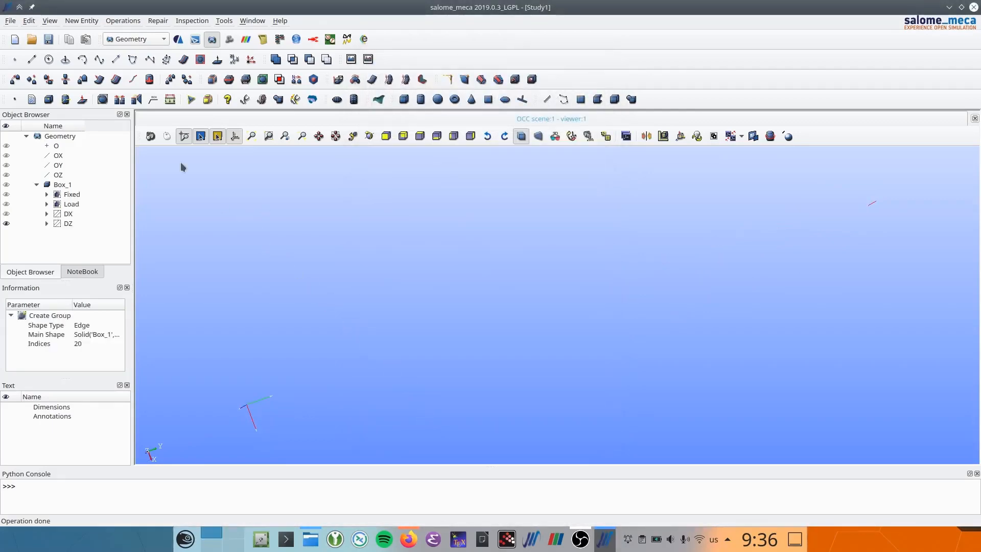
Save the study as Study1 in a new folder named OpenTurns inside the Videos folder
left_click(49, 40)
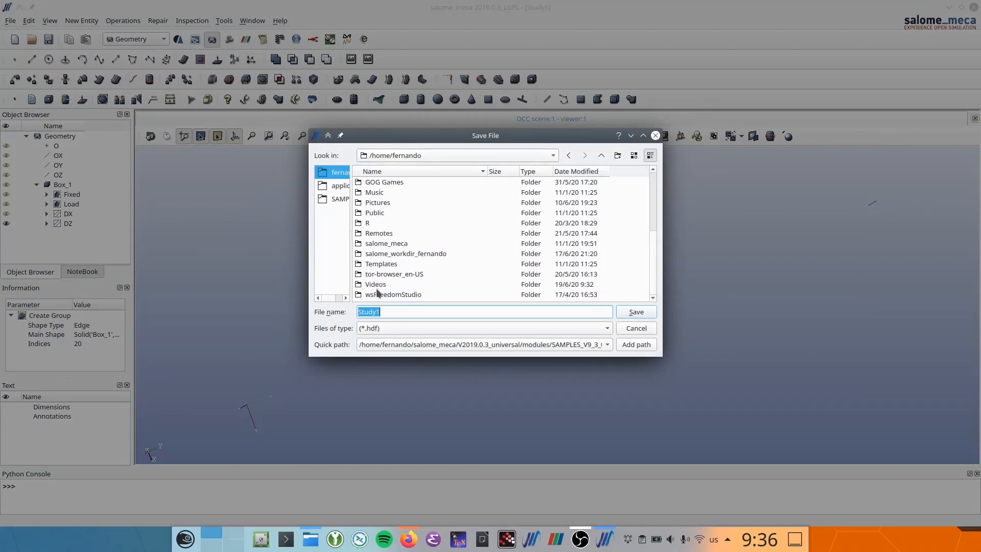
double_click(376, 285)
right_click(401, 228)
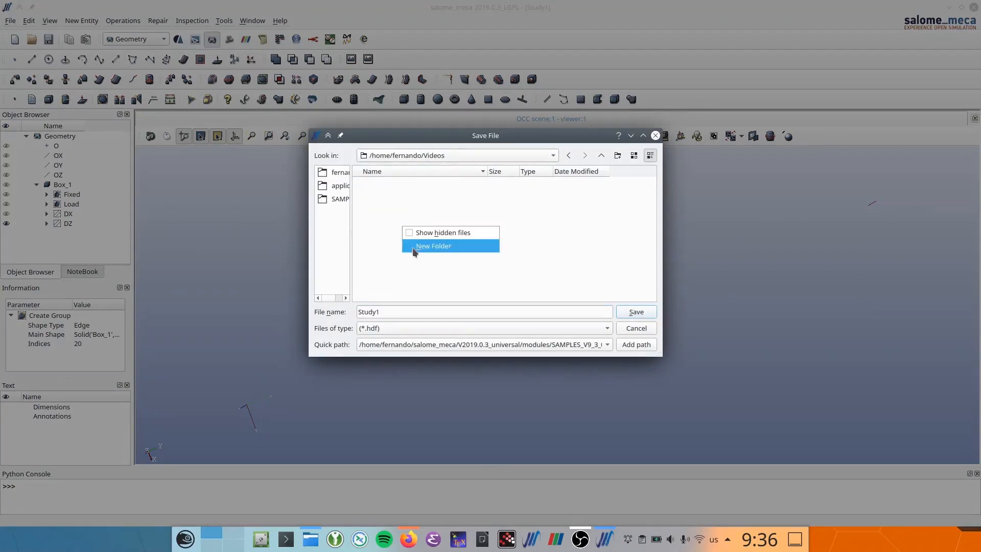
left_click(413, 246)
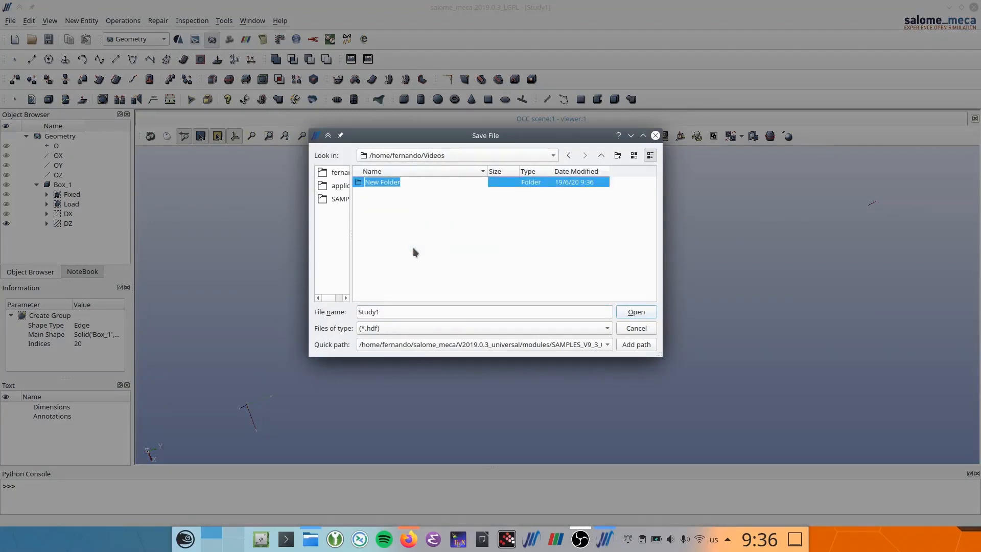
type("OpenTurns")
key("Return")
key("Return")
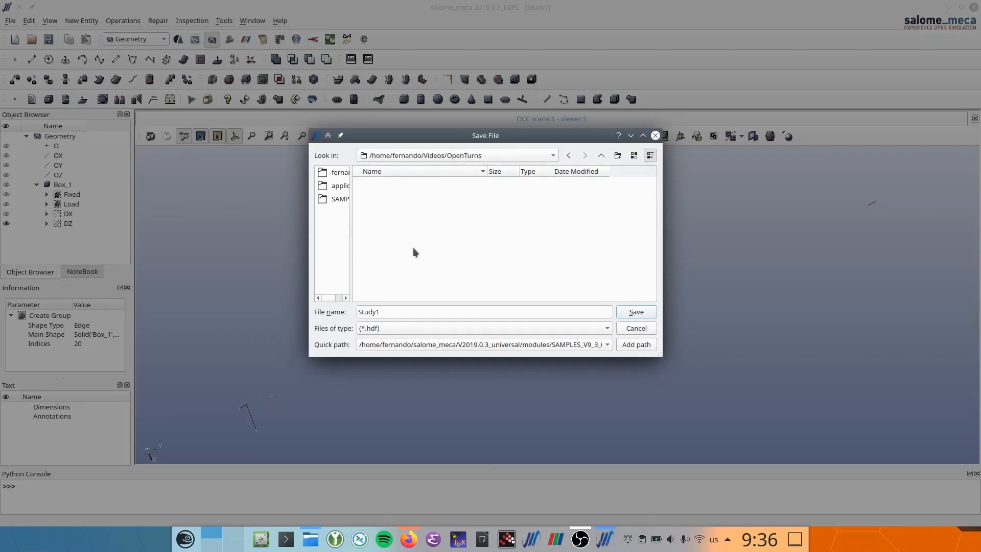
left_click(634, 312)
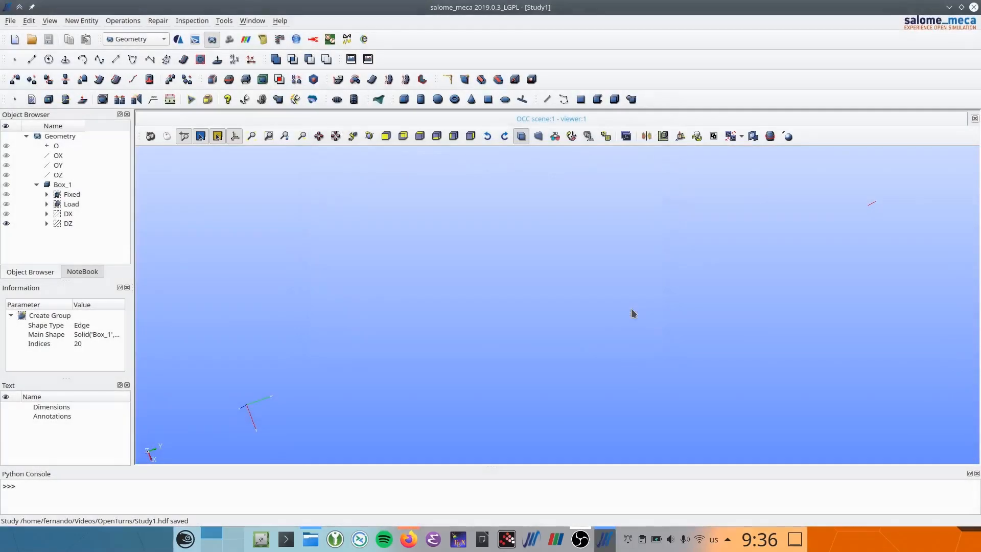
Activate the Mesh module and show Box_1 fitted in the VTK view
left_click(229, 41)
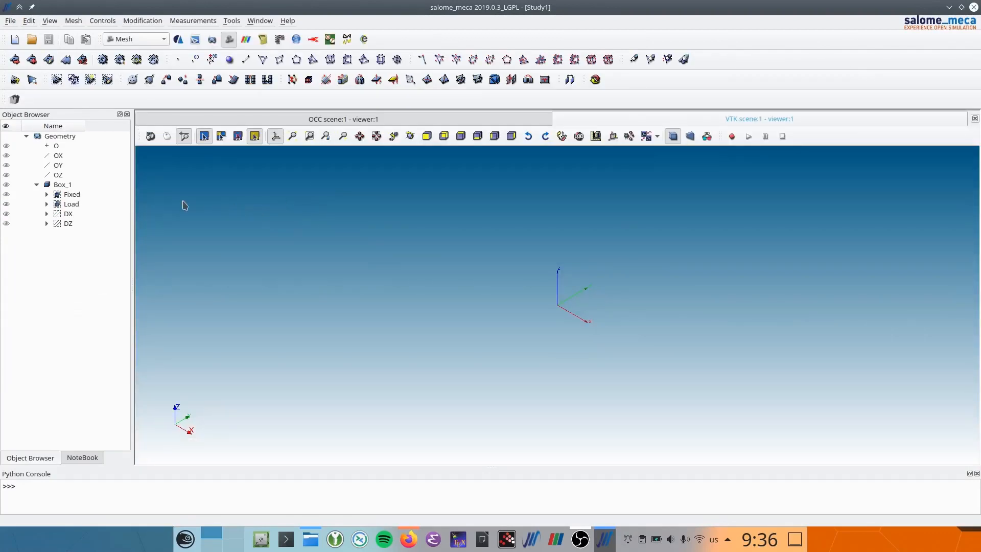
left_click(51, 187)
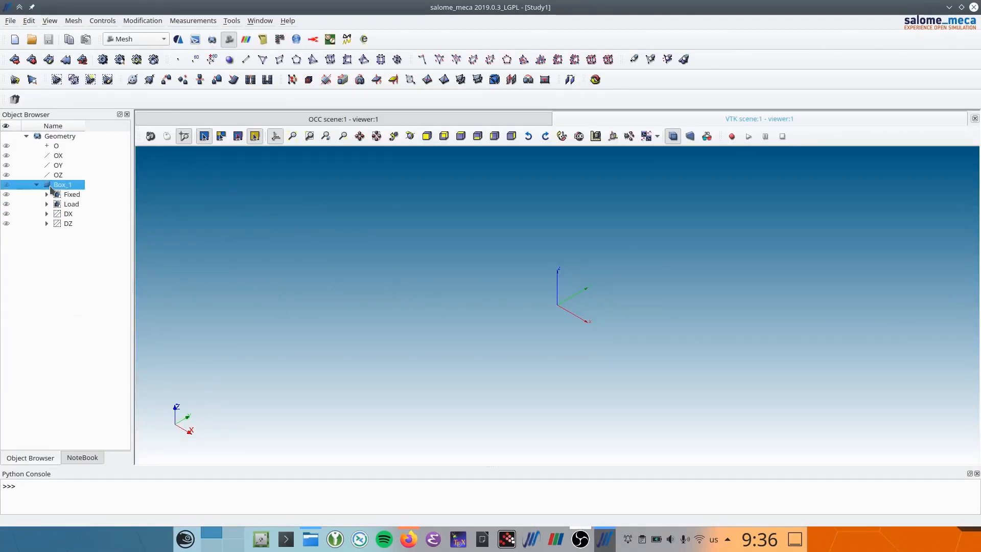
left_click(4, 186)
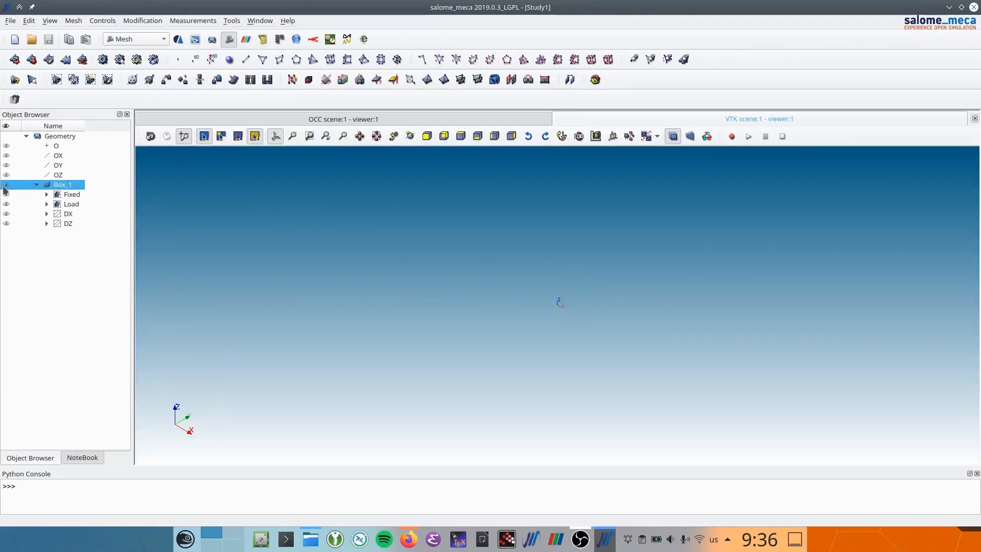
left_click(325, 137)
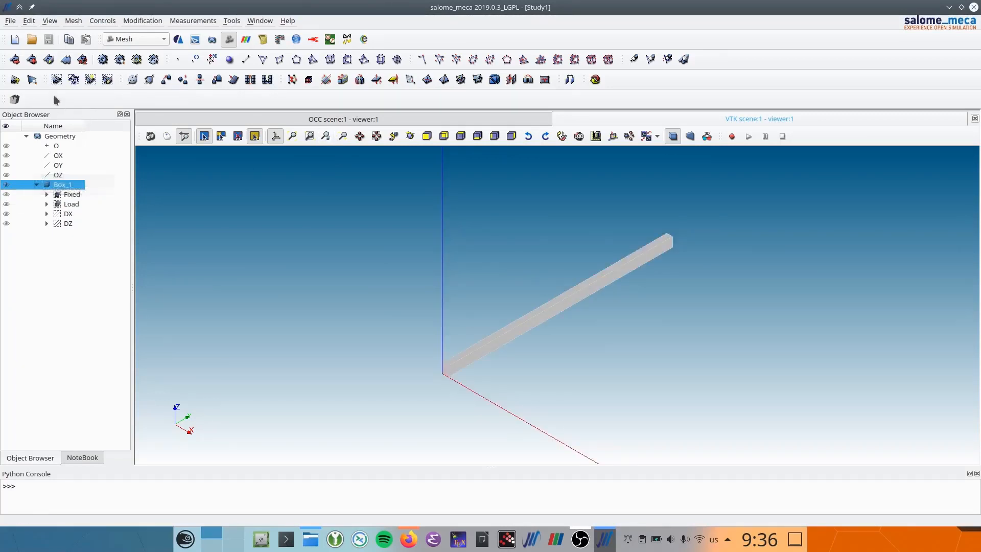
Create a hexahedral mesh on Box_1 using 3D Automatic Hexahedralization with 100 equidistant segments
left_click(12, 61)
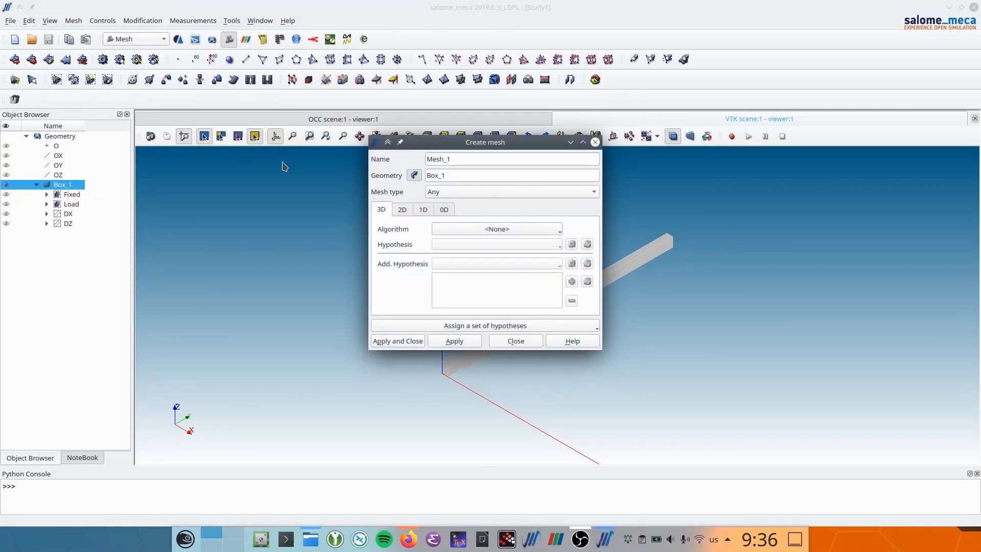
left_click(468, 190)
left_click(451, 249)
left_click(445, 326)
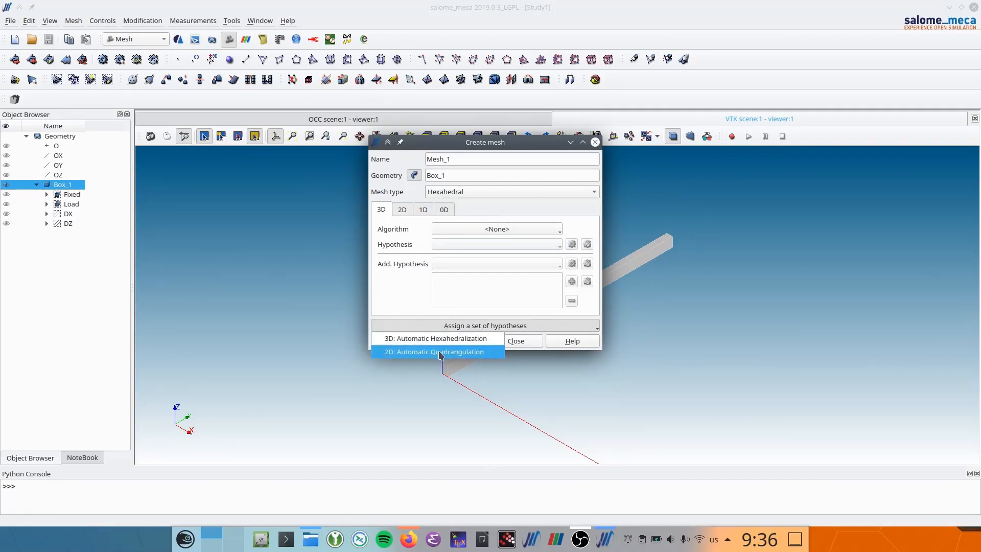
left_click(438, 337)
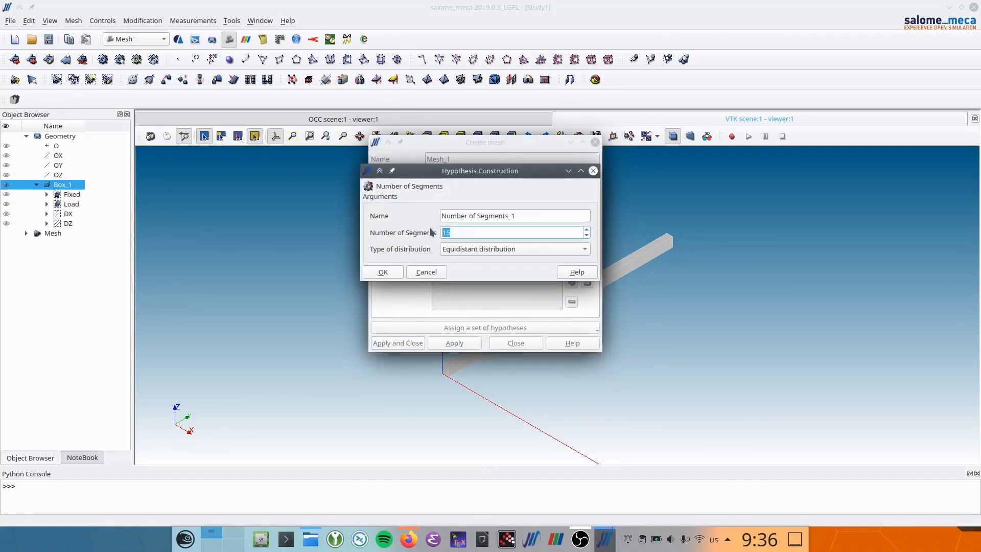
type("1")
left_click(384, 272)
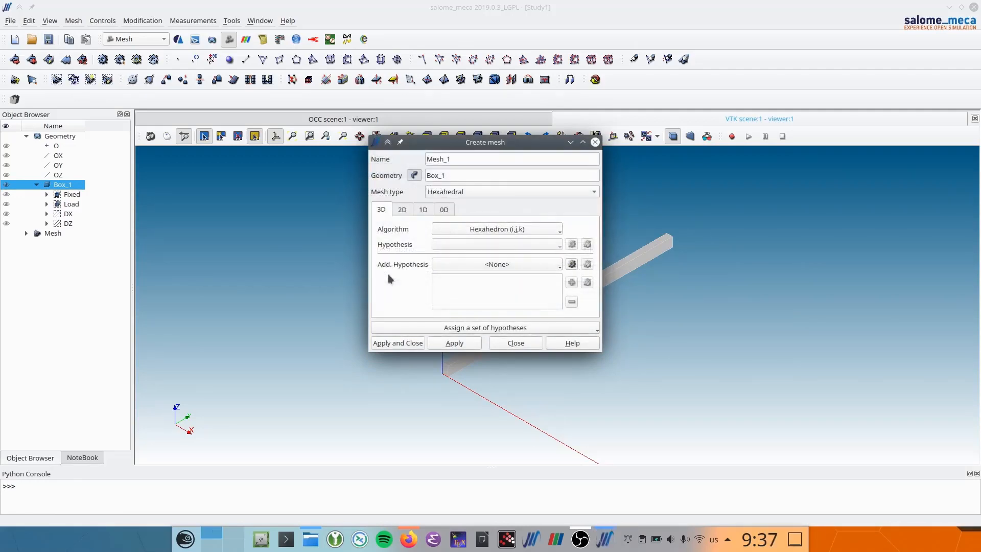
left_click(411, 344)
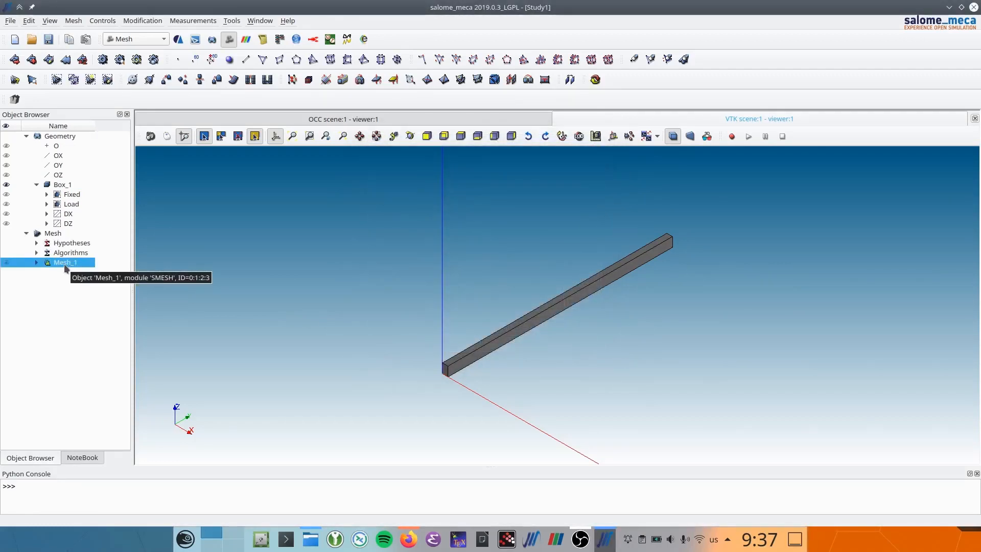
Set up a 1D sub-mesh of Mesh_1 on DX using Wire Discretisation with a Number of Segments hypothesis of 10
left_click(31, 62)
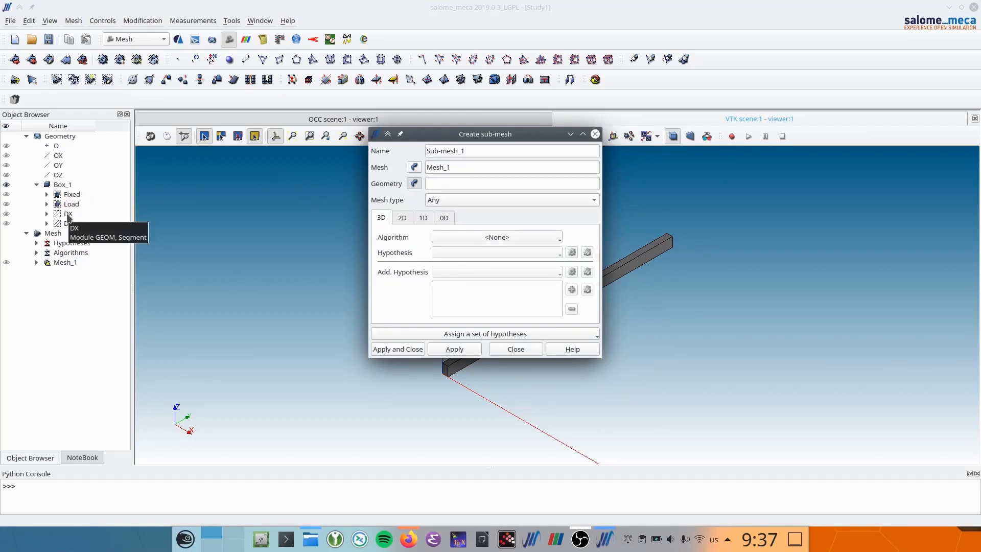
left_click(68, 215)
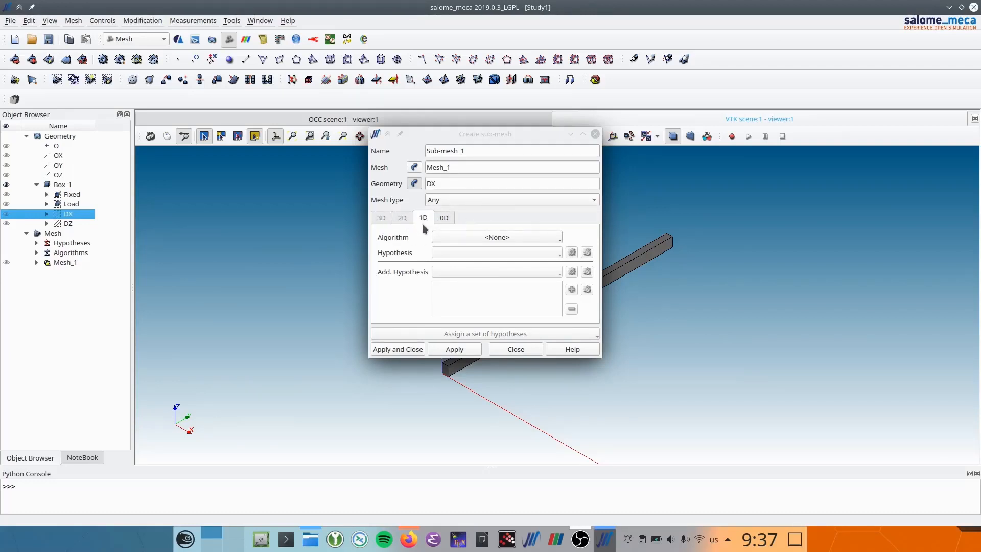
left_click(452, 236)
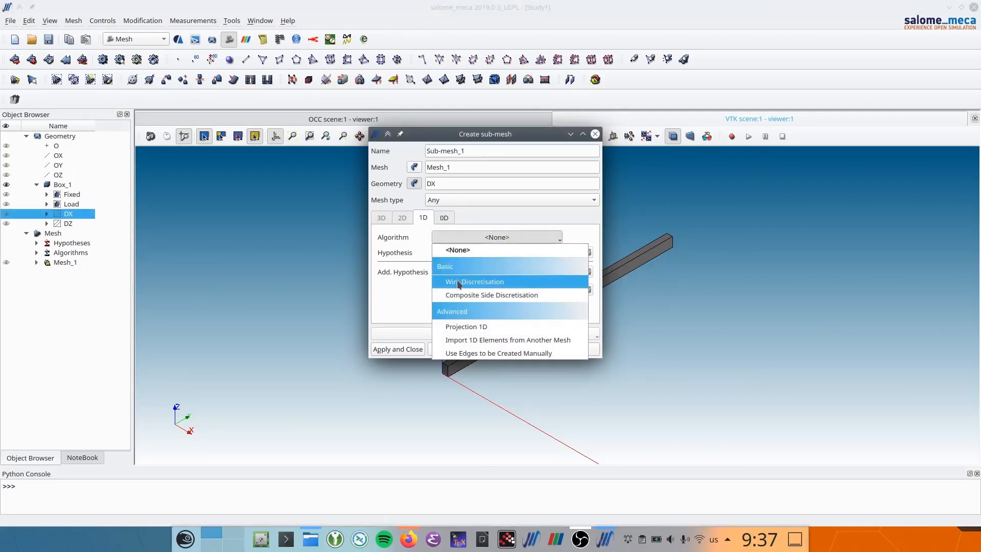
left_click(458, 282)
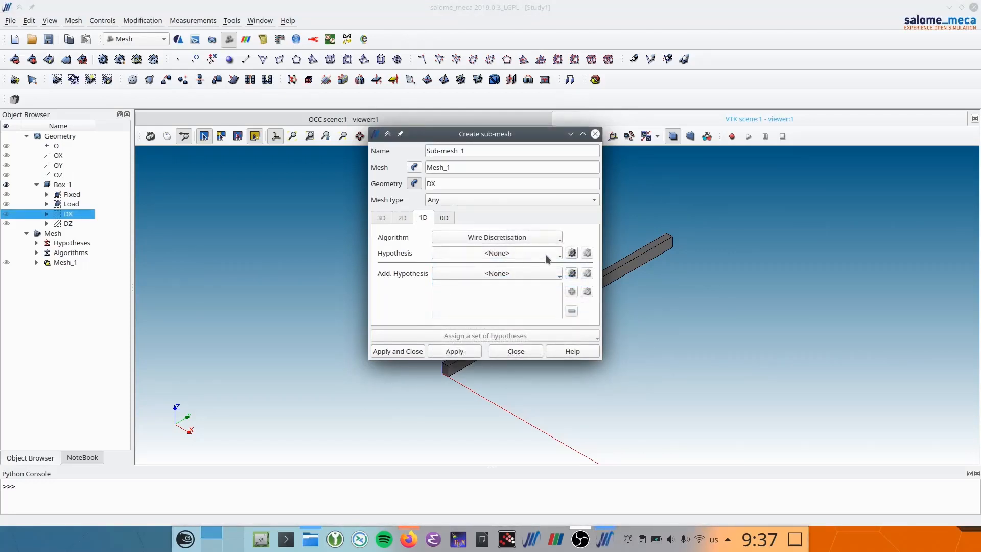
left_click(571, 253)
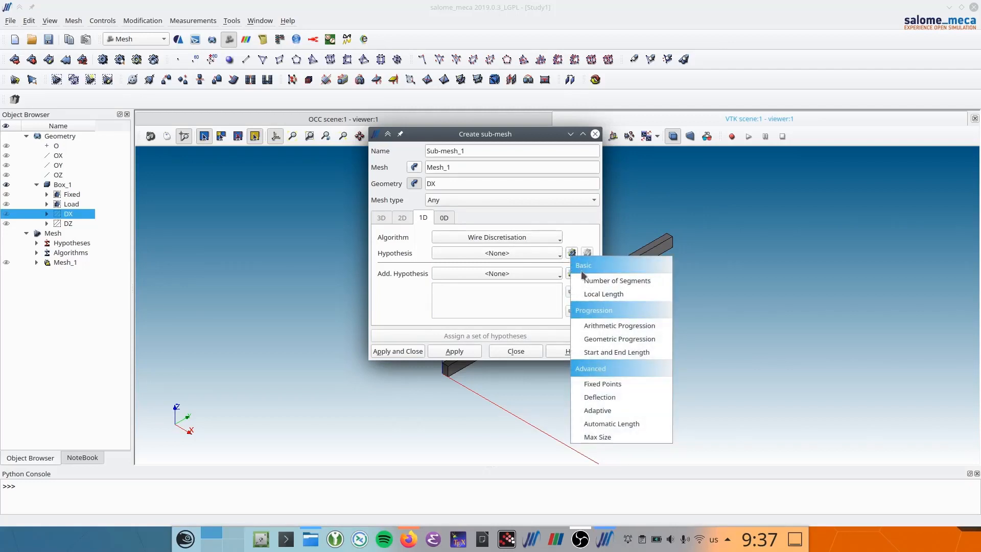
left_click(588, 282)
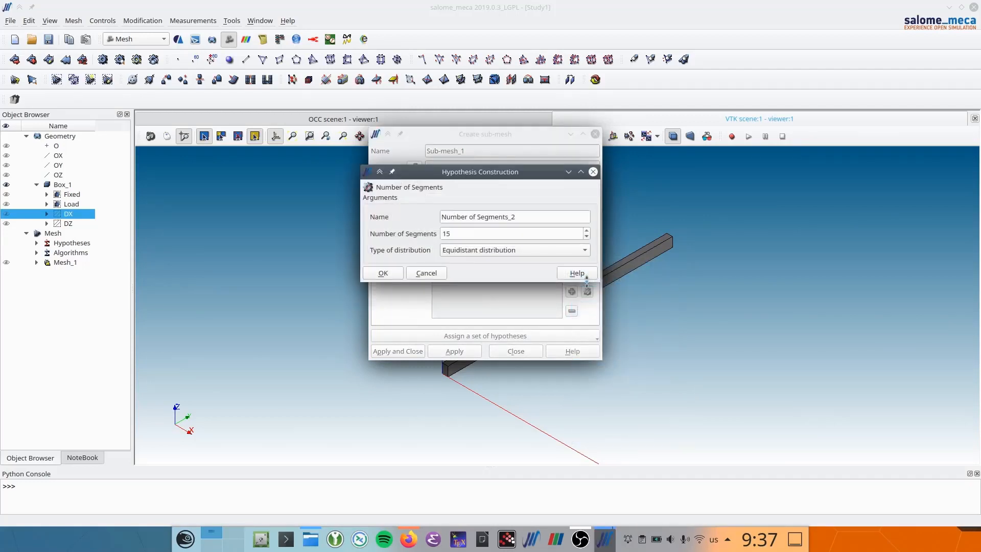
double_click(566, 228)
type("10")
left_click(384, 274)
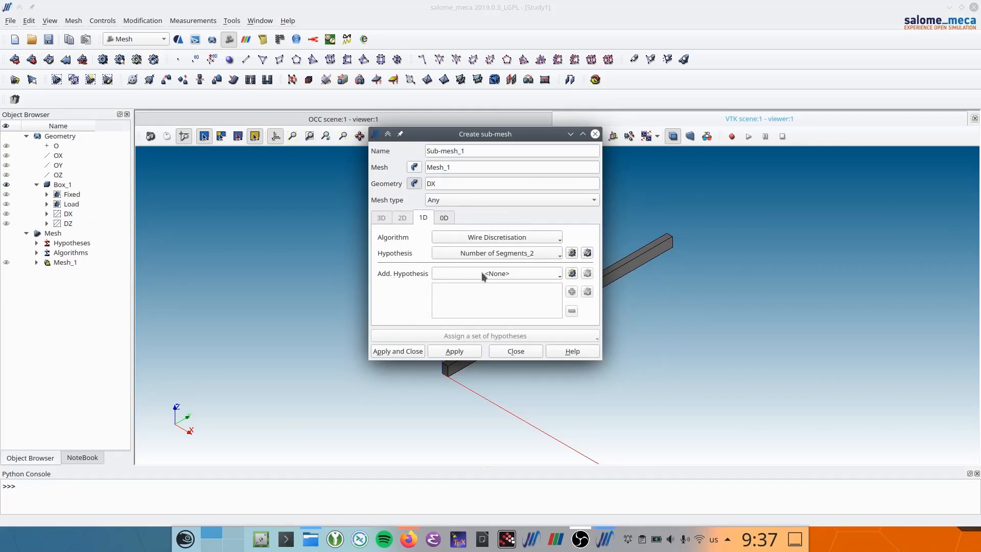
Add the Propagation of 1D Hyp. on Opposite Edges hypothesis to the DX sub-mesh and create the sub-mesh
left_click(572, 274)
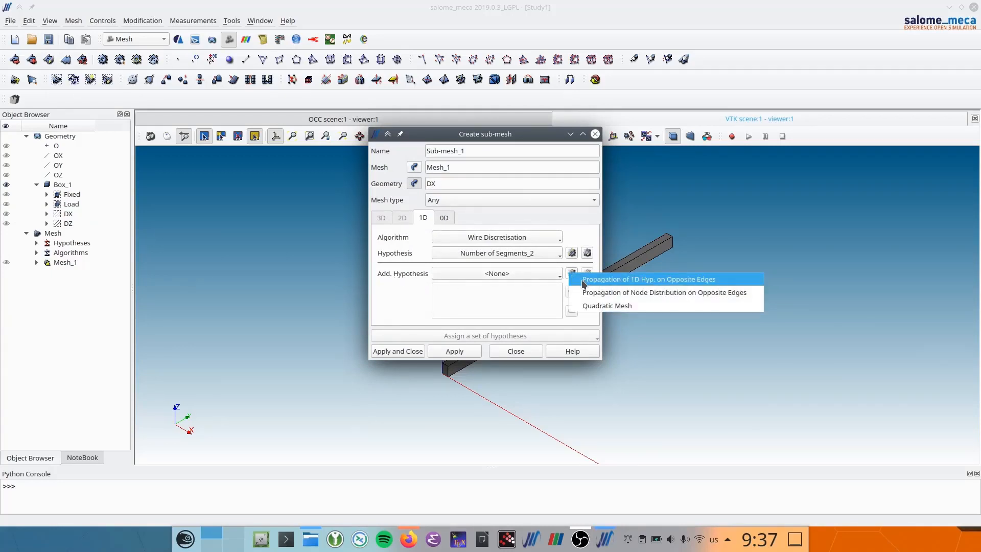
left_click(666, 280)
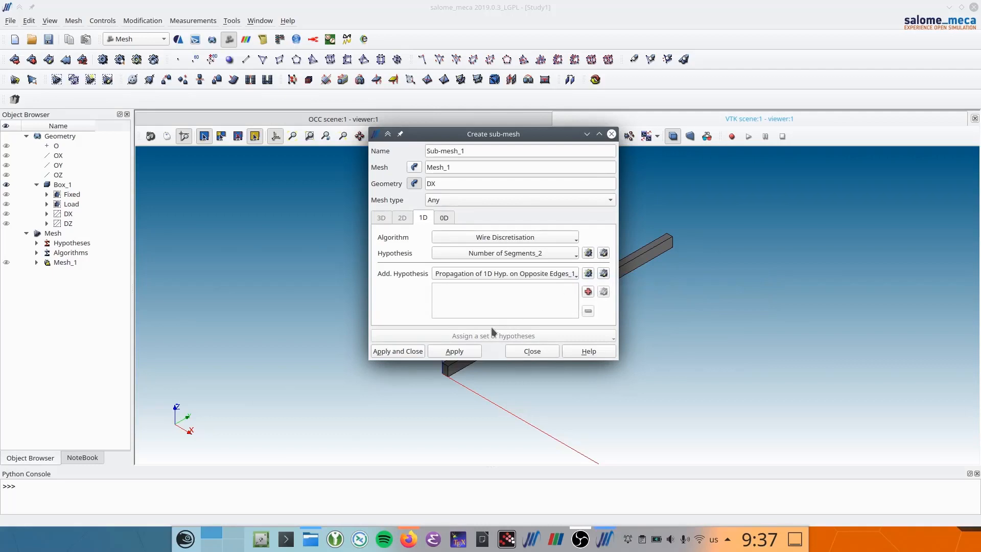
left_click(461, 351)
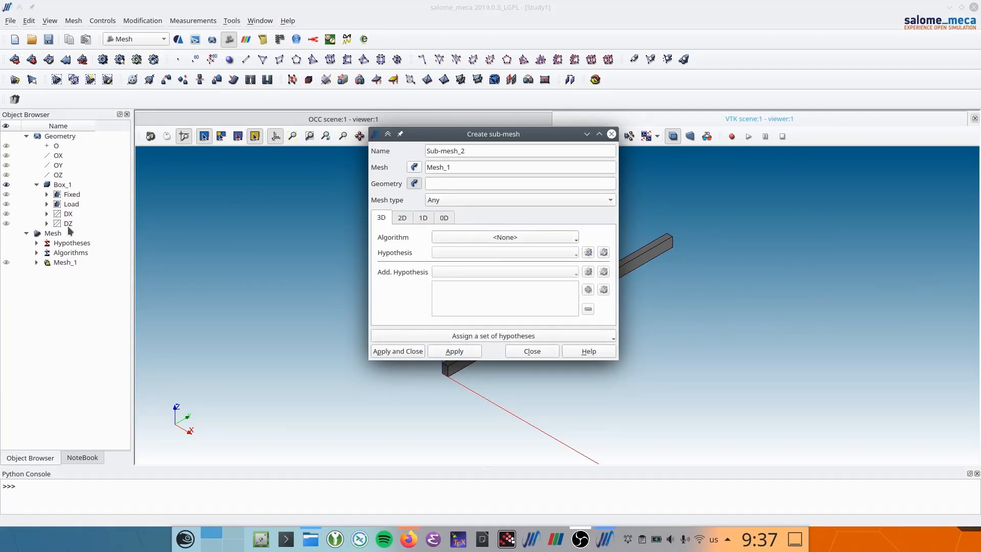
Create a sub-mesh of Mesh_1 on DZ using Wire Discretisation, Number of Segments_2 and Propagation of 1D Hyp. on Opposite Edges_1
left_click(67, 225)
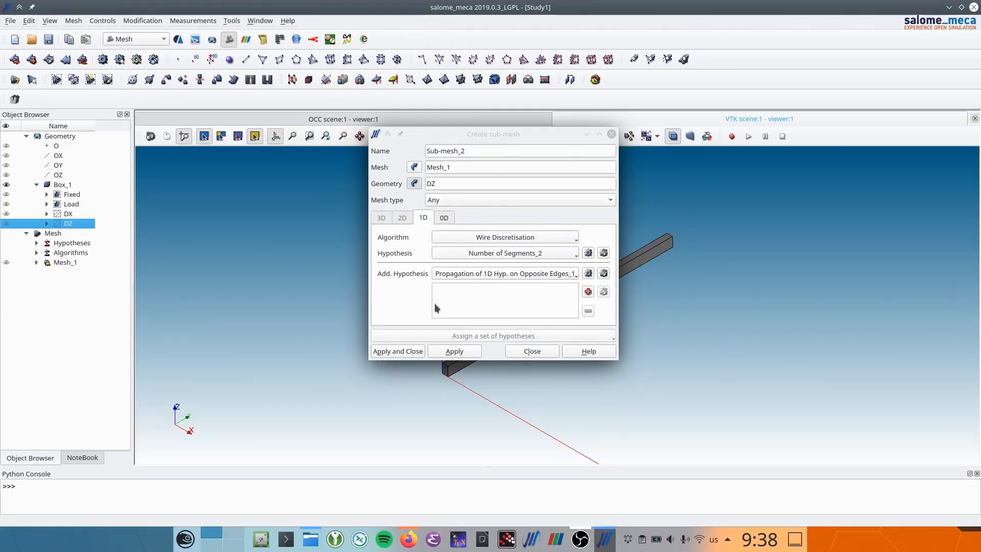
left_click(383, 352)
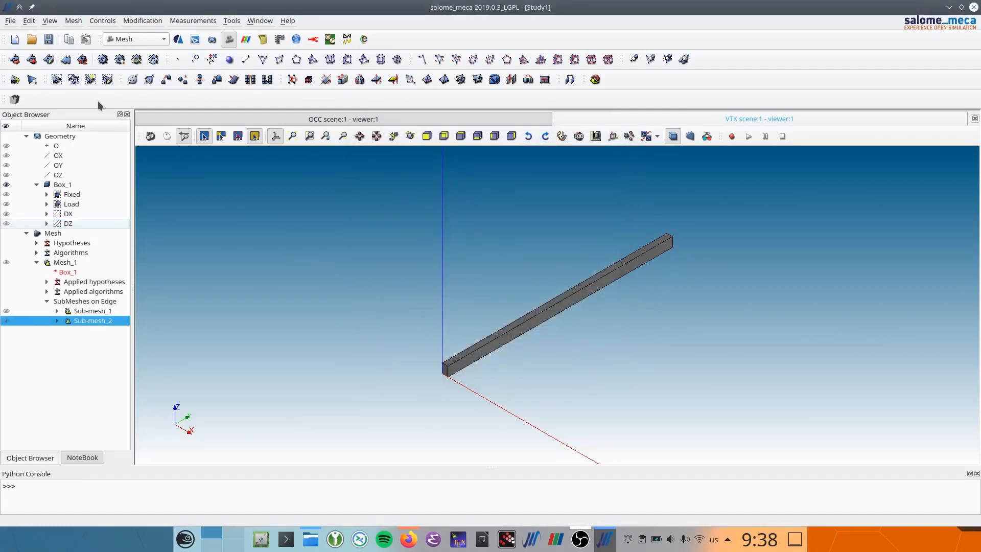
Compute Mesh_1 and examine the resulting elements up close at the beam's end near the origin
left_click(72, 263)
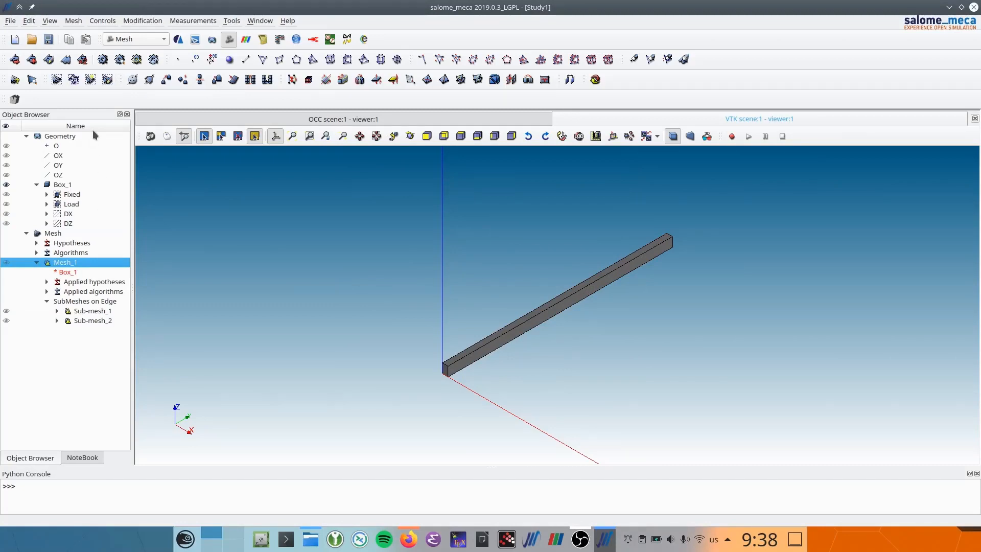
left_click(103, 60)
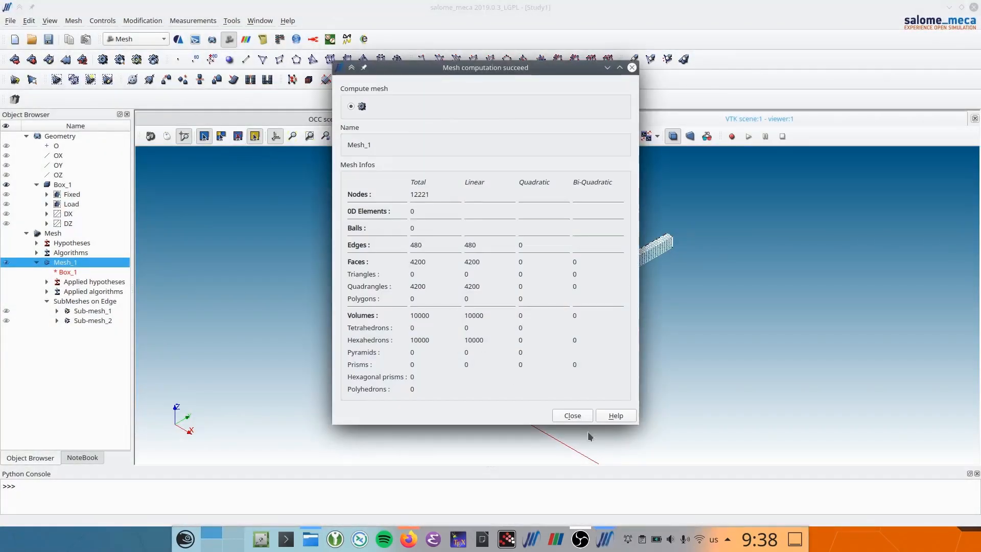
left_click(572, 415)
scroll(480, 373, "up", 5)
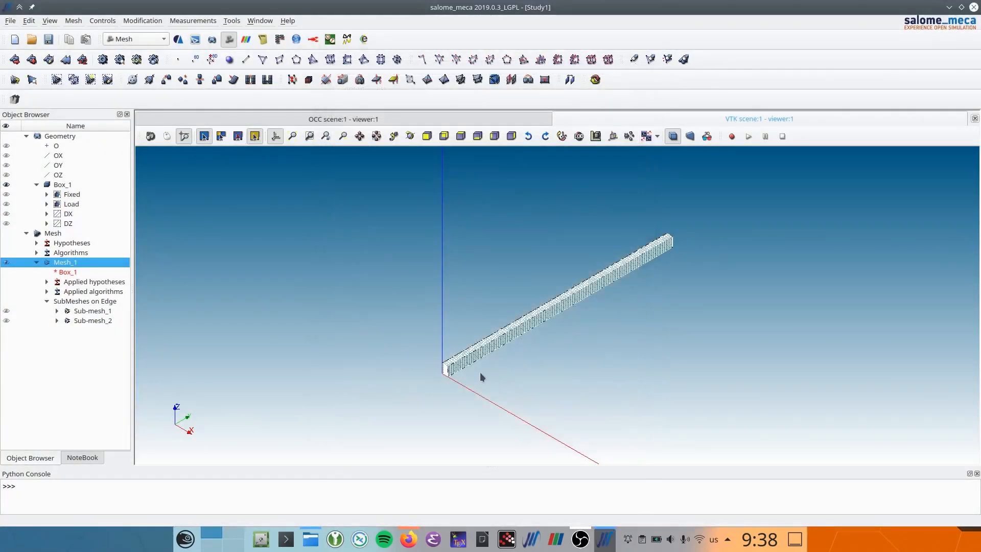
scroll(510, 357, "up", 5)
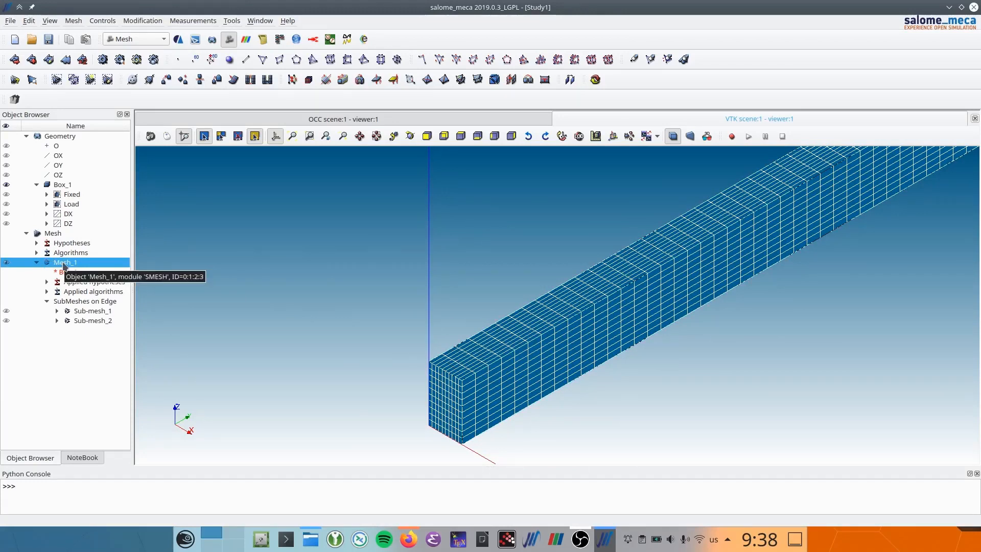
Create a face group on Mesh_1 named Fixed, based on the Fixed geometry group
left_click(62, 83)
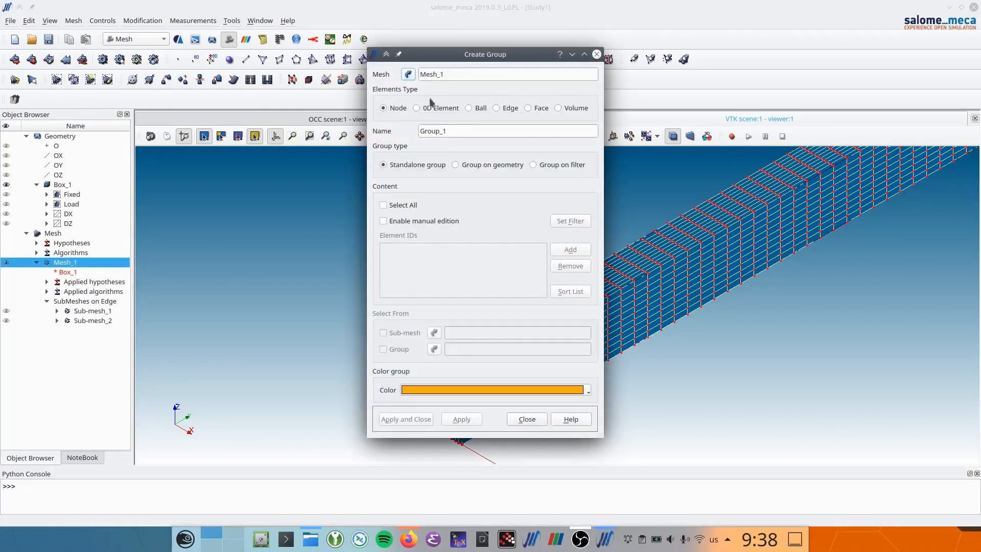
left_click(528, 108)
left_click(478, 166)
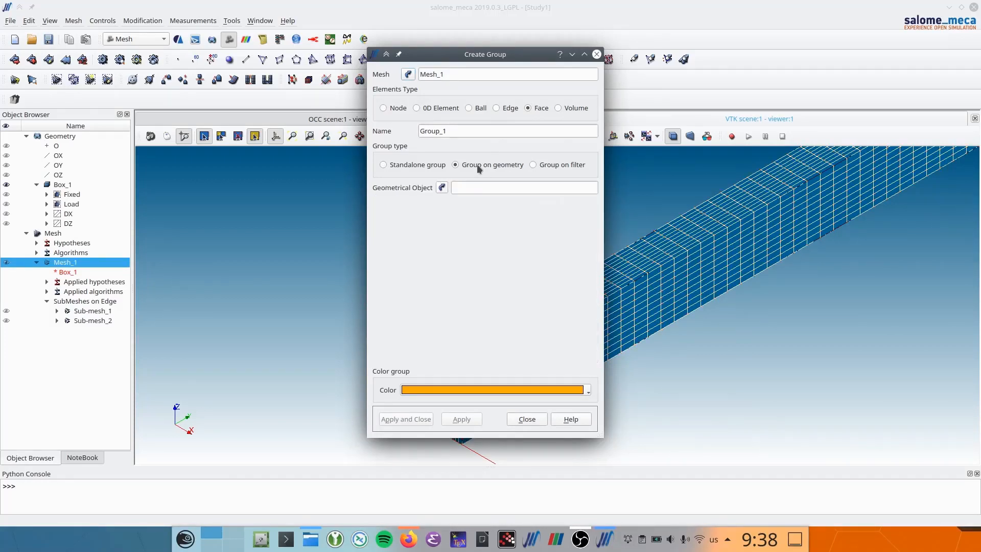
left_click(442, 188)
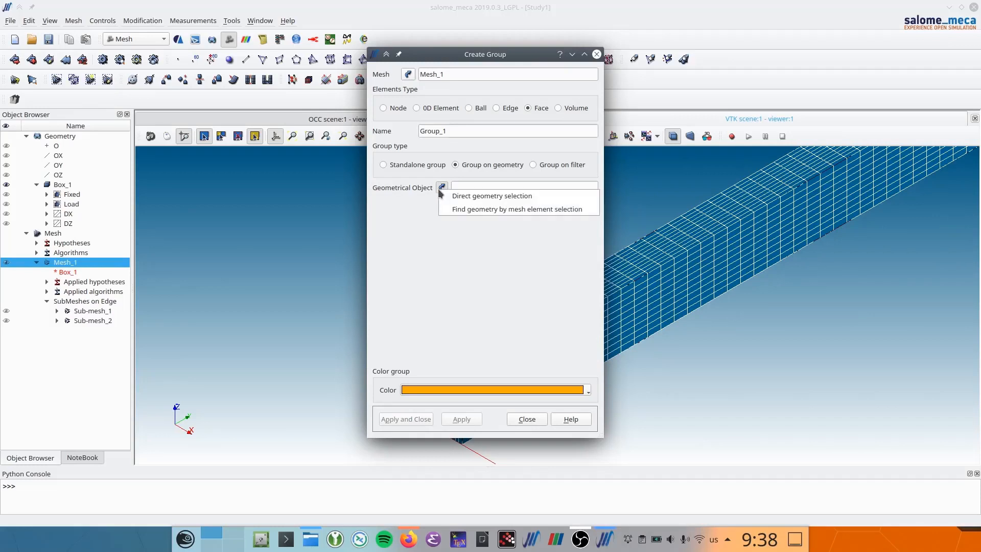
left_click(464, 196)
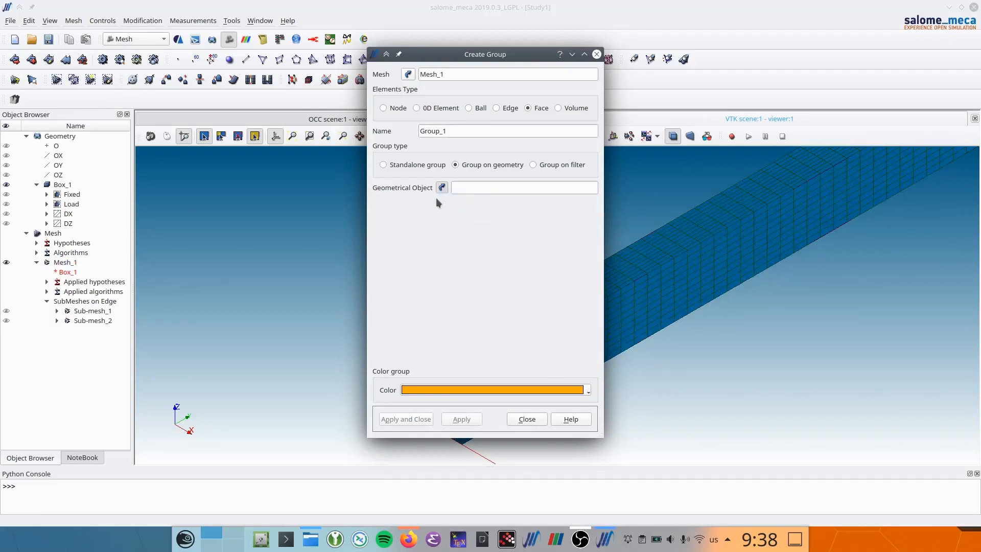
left_click(70, 195)
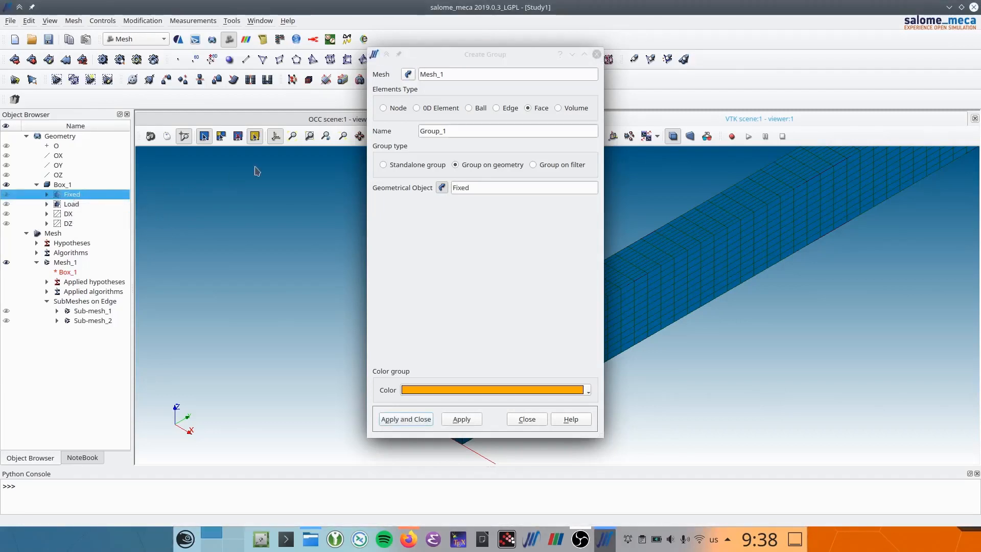
double_click(466, 132)
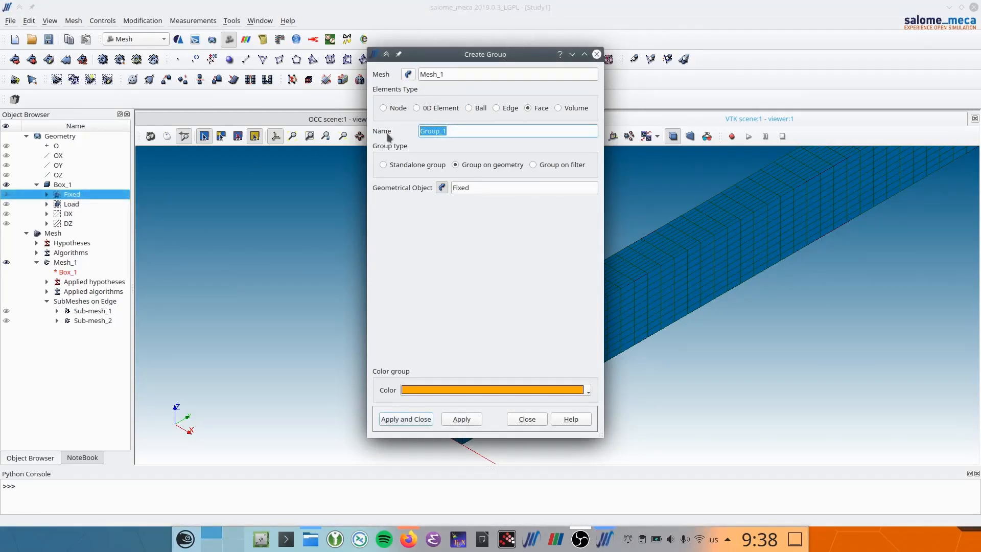
type("Fixed")
left_click(454, 420)
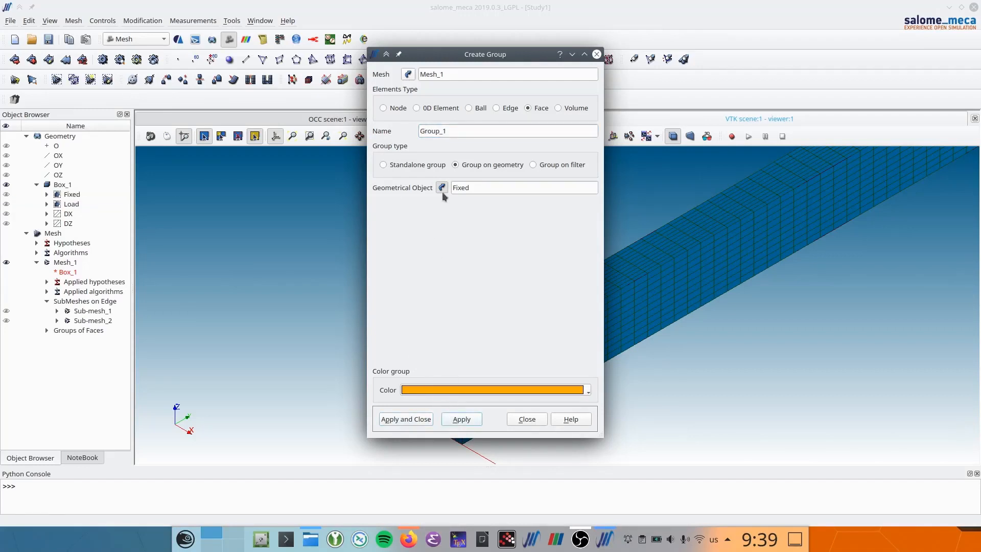
Create a second face group on Mesh_1 named Load from the Load geometry group and finish group creation
left_click_drag(448, 131, 412, 132)
type("Load")
left_click(439, 188)
left_click(462, 194)
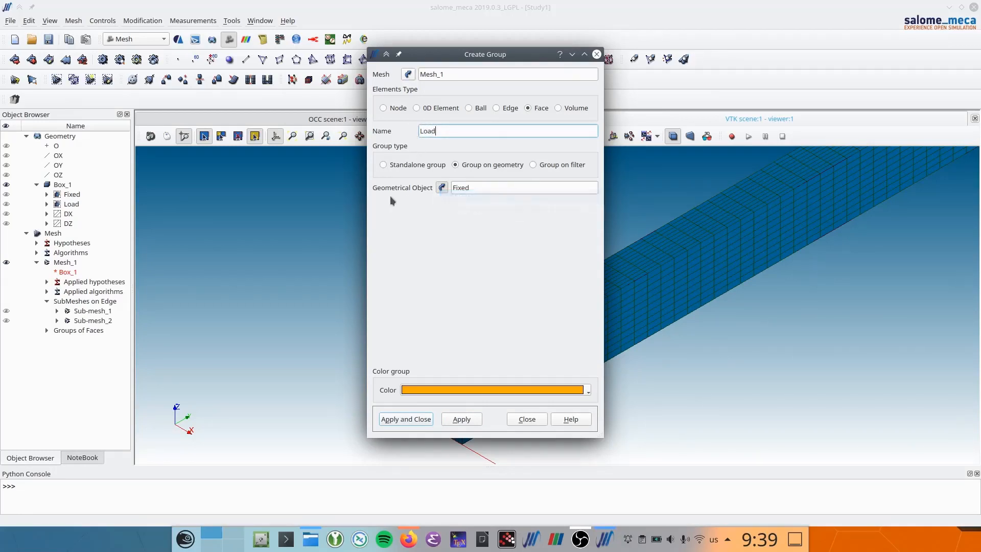
left_click(71, 204)
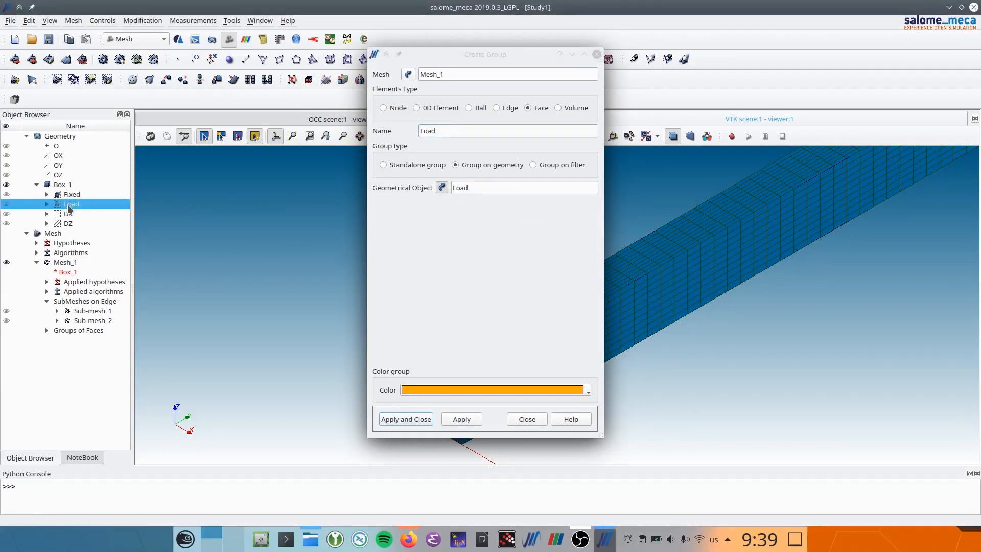
left_click(392, 420)
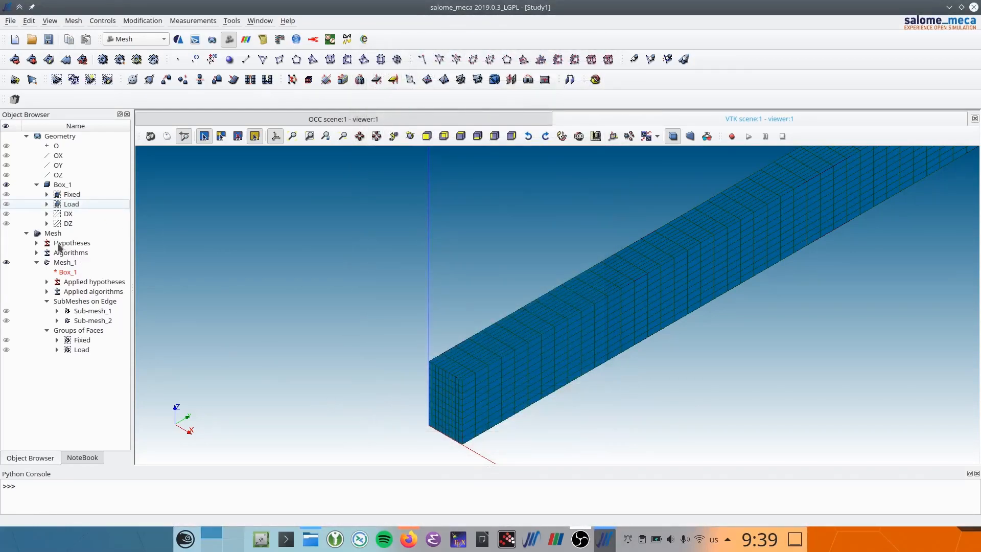
Show the Fixed and Load face groups, hide Mesh_1 and inspect the group faces at both ends of the beam
left_click(7, 340)
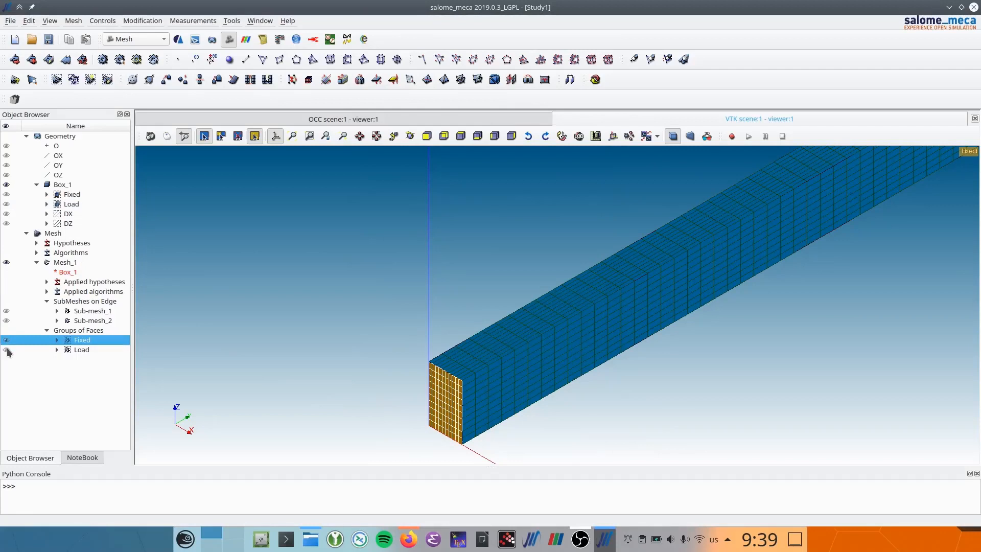
left_click(7, 350)
scroll(511, 312, "down", 5)
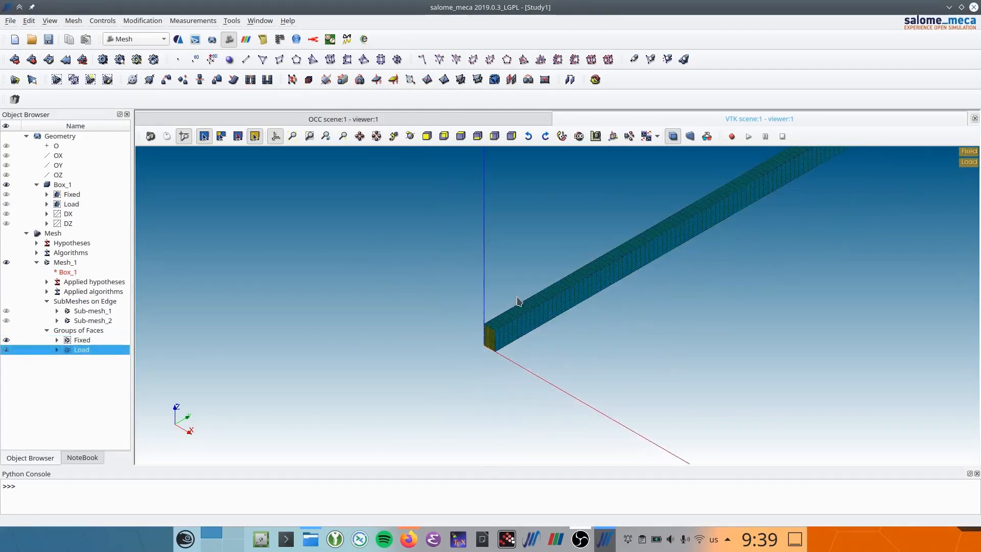
left_click(6, 262)
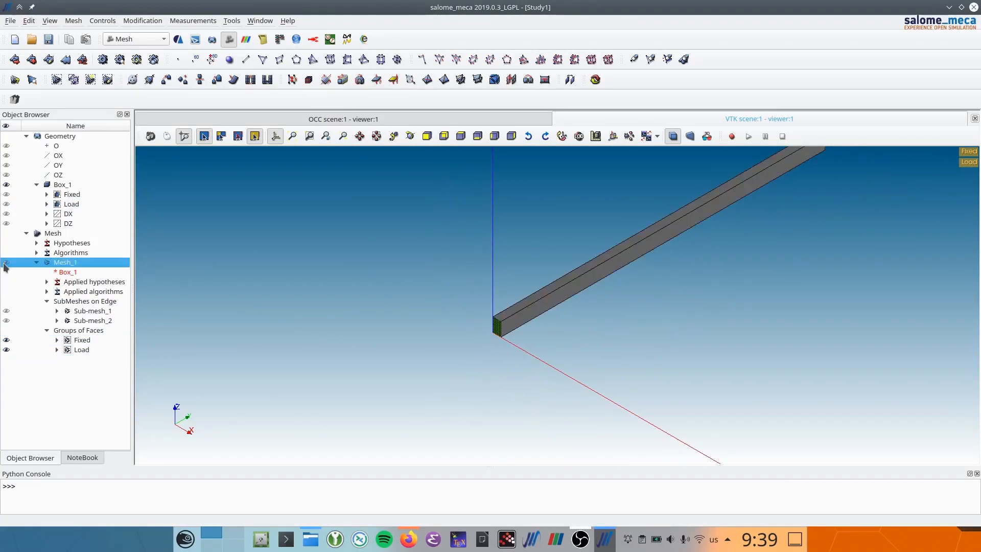
right_click_drag(606, 261, 299, 389, "ctrl")
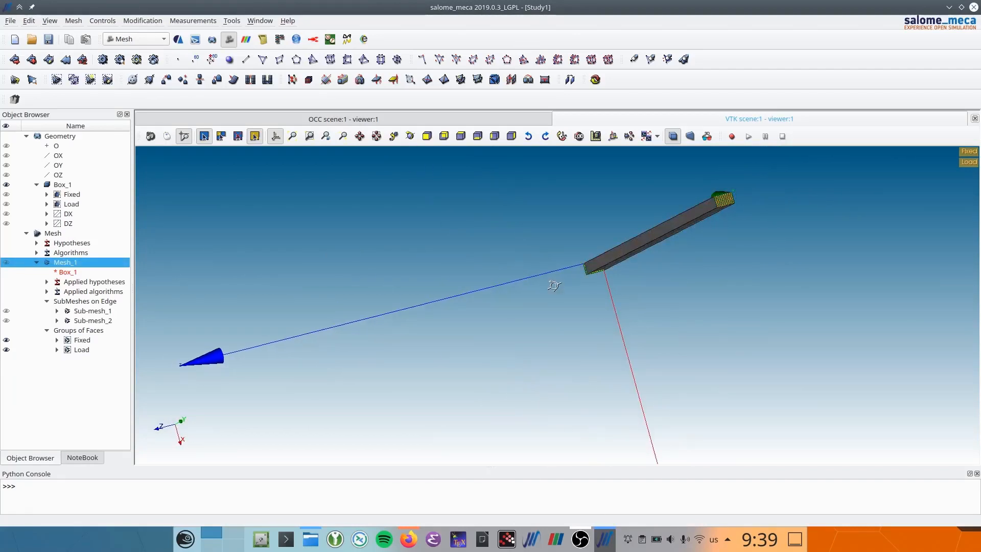
right_click_drag(553, 284, 761, 172, "ctrl")
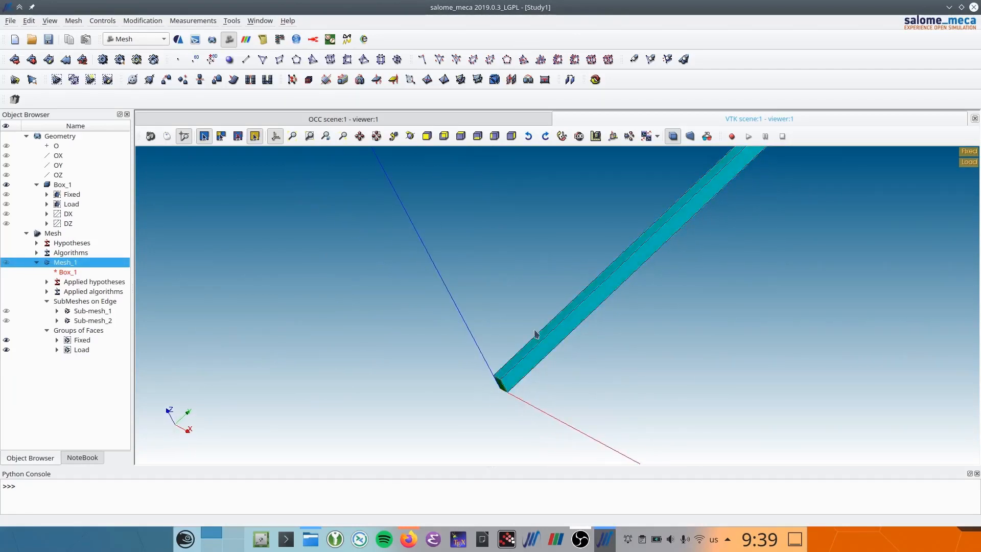
scroll(495, 395, "up", 5)
right_click_drag(495, 394, 519, 368, "ctrl")
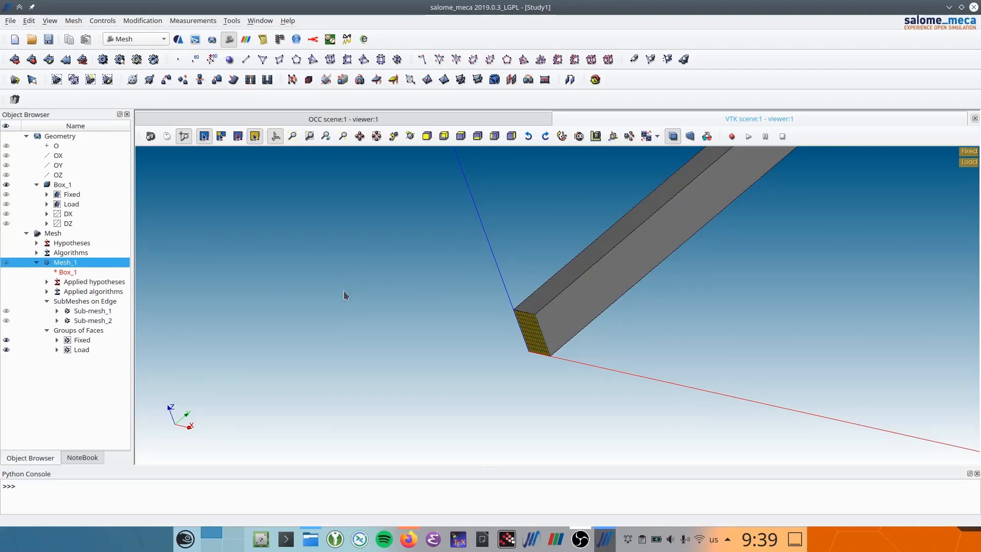
Save the study and add a new stage to CurrentCase in the AsterStudy module
left_click(51, 43)
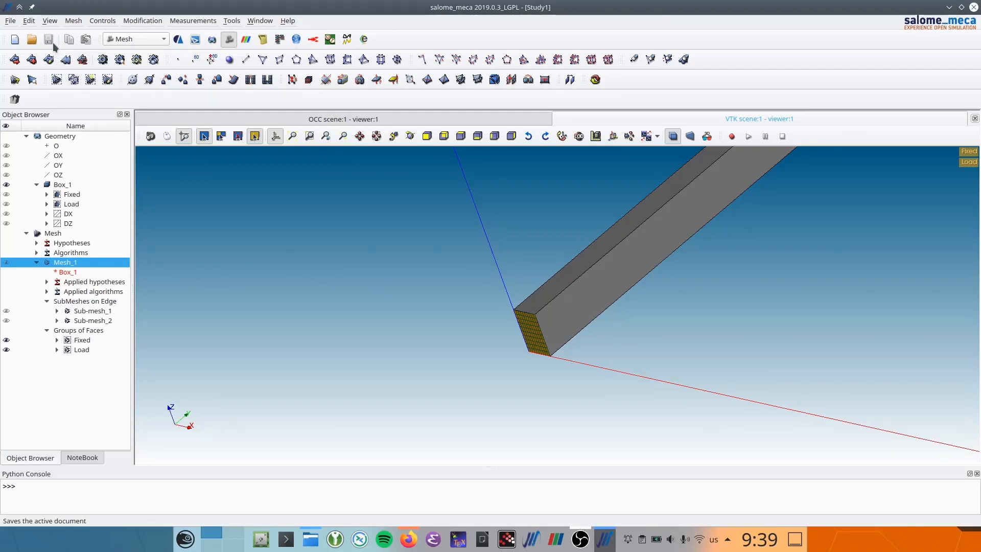
left_click(184, 44)
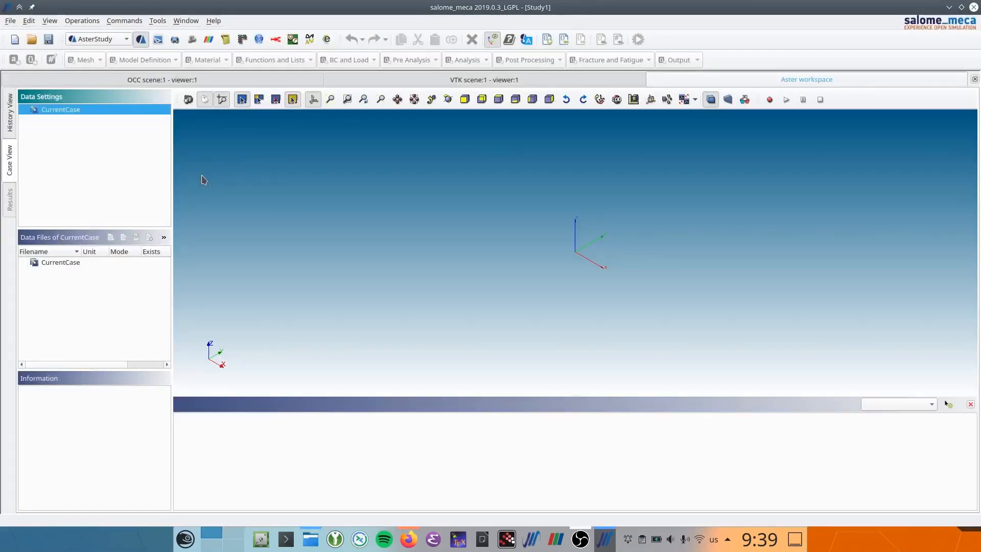
right_click(77, 113)
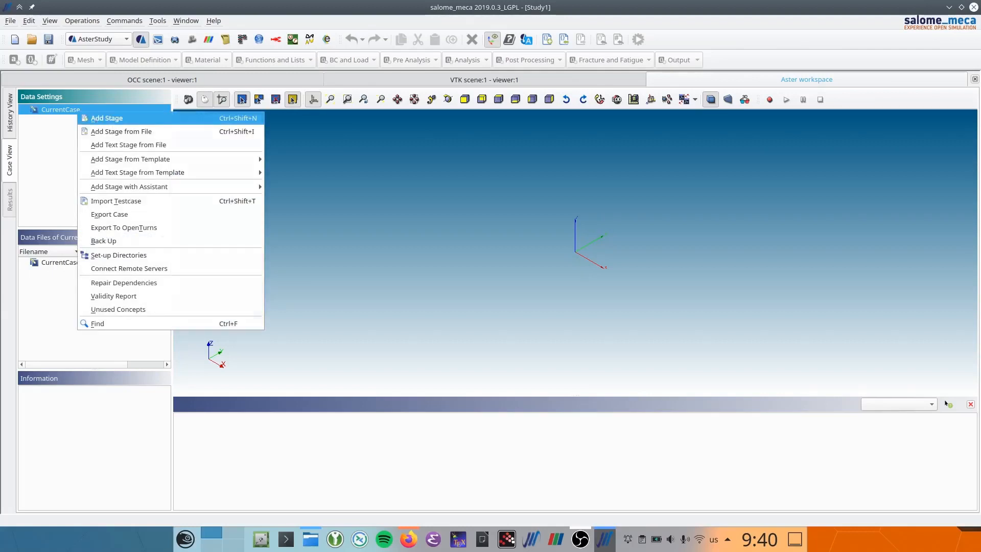
left_click(95, 122)
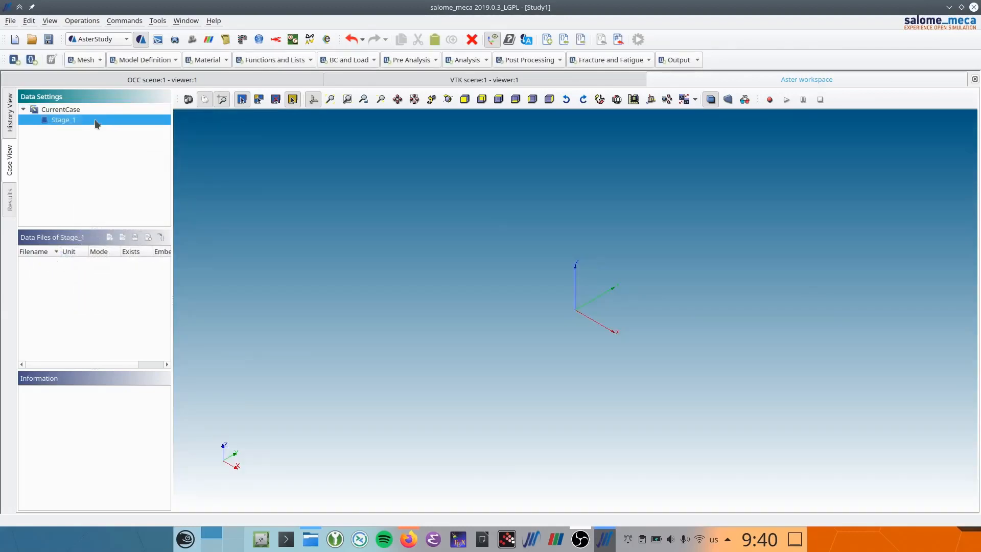
Add a Read a mesh command to Stage_1 that loads Mesh_1 with the Med file format
left_click(86, 60)
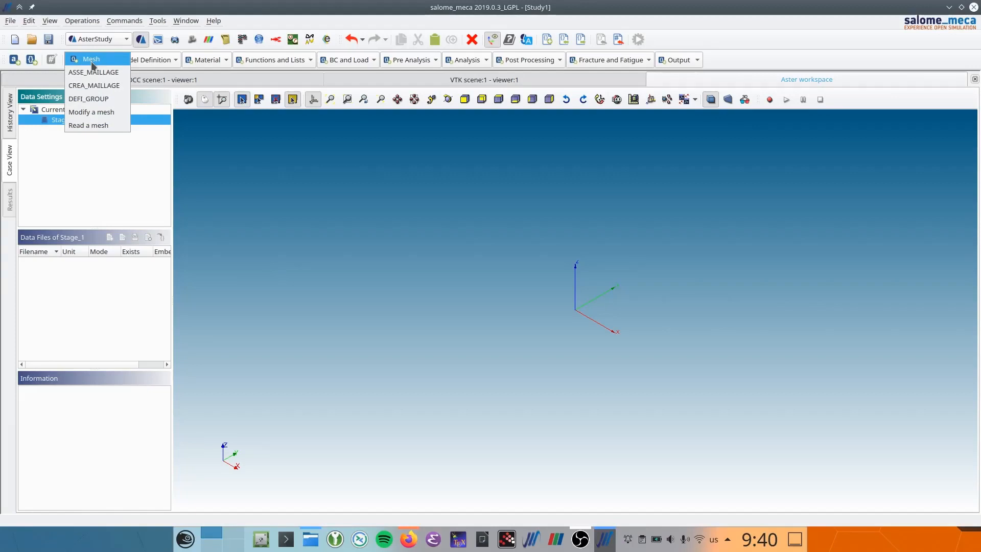
left_click(87, 126)
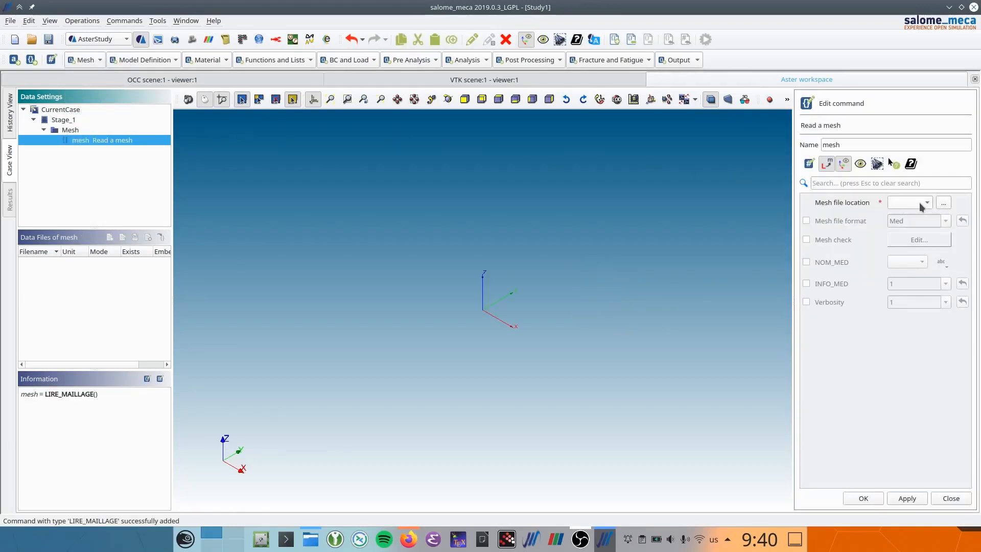
left_click(827, 224)
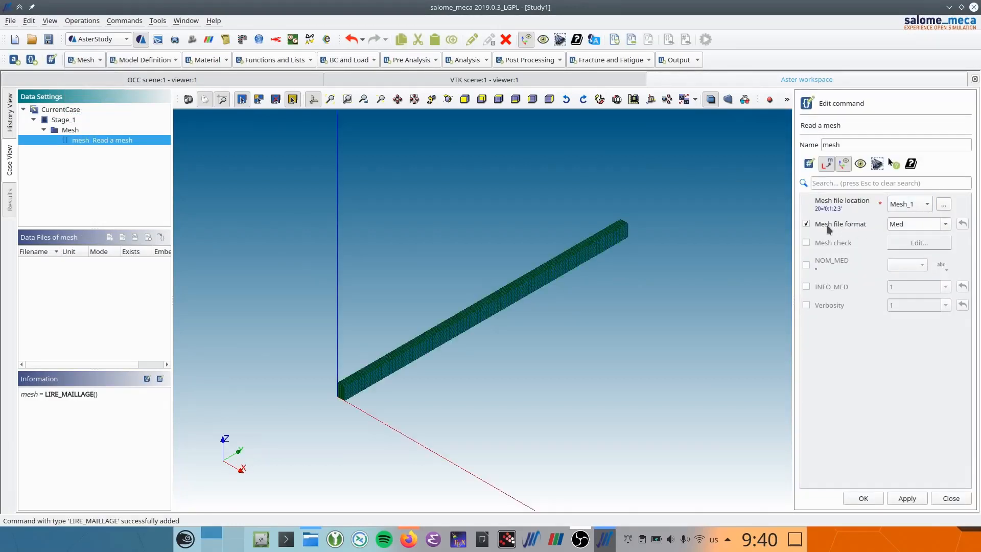
left_click(863, 500)
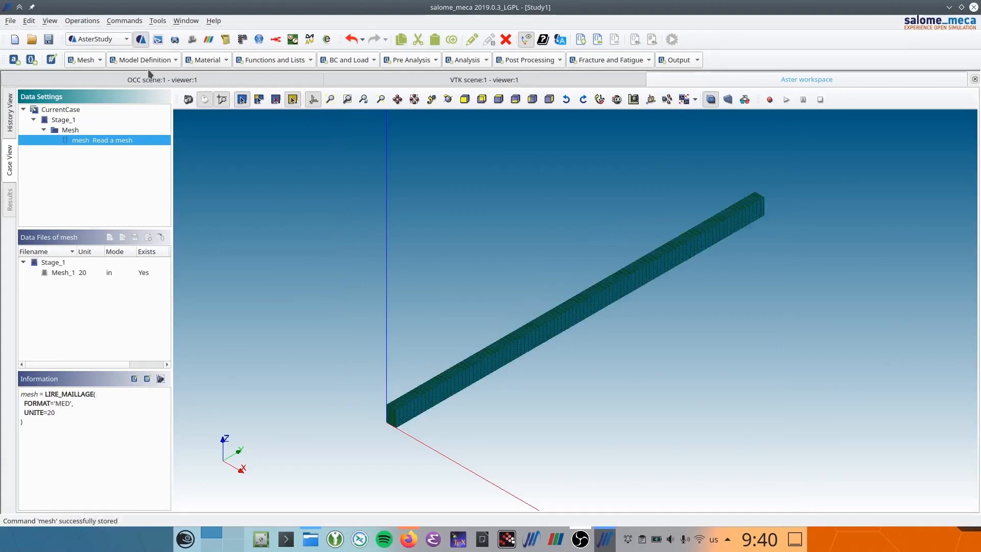
Add an Assign finite element command on the mesh with one finite element assignment applied Everywhere
left_click(149, 60)
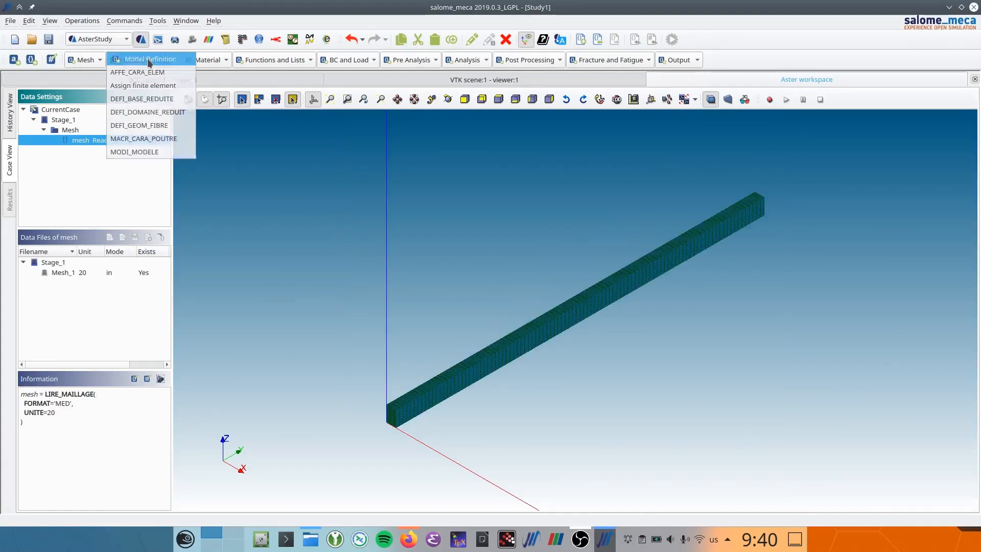
left_click(145, 86)
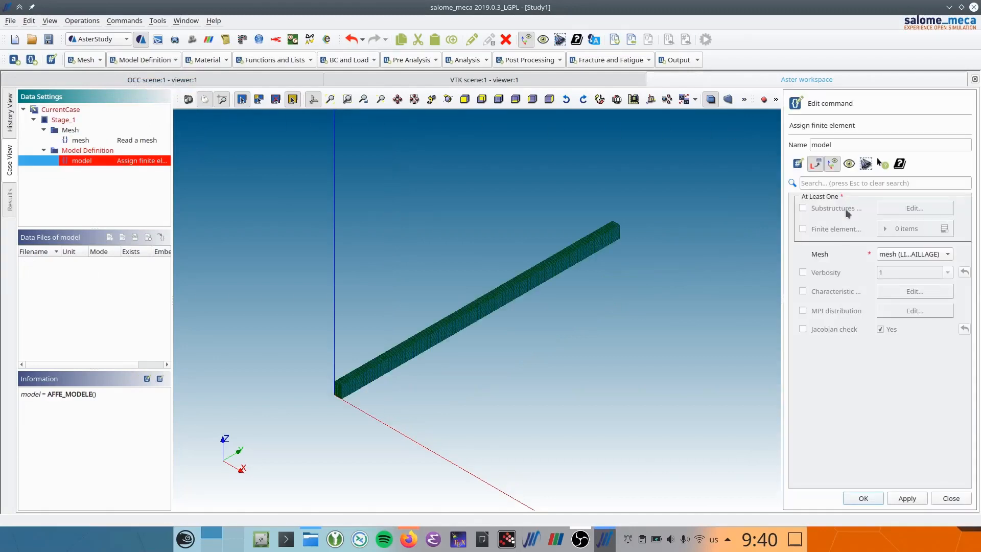
left_click(802, 229)
left_click(943, 228)
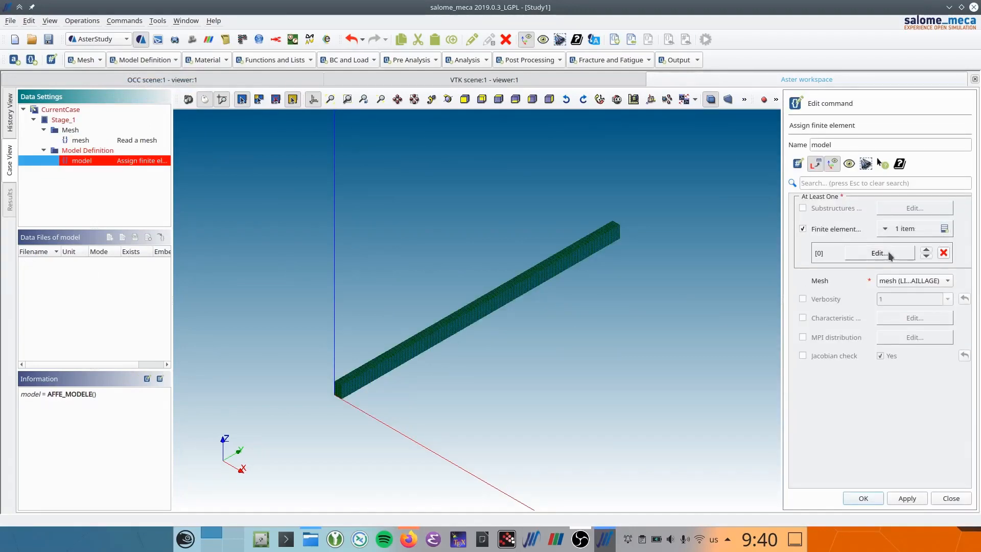
left_click(889, 254)
left_click(833, 209)
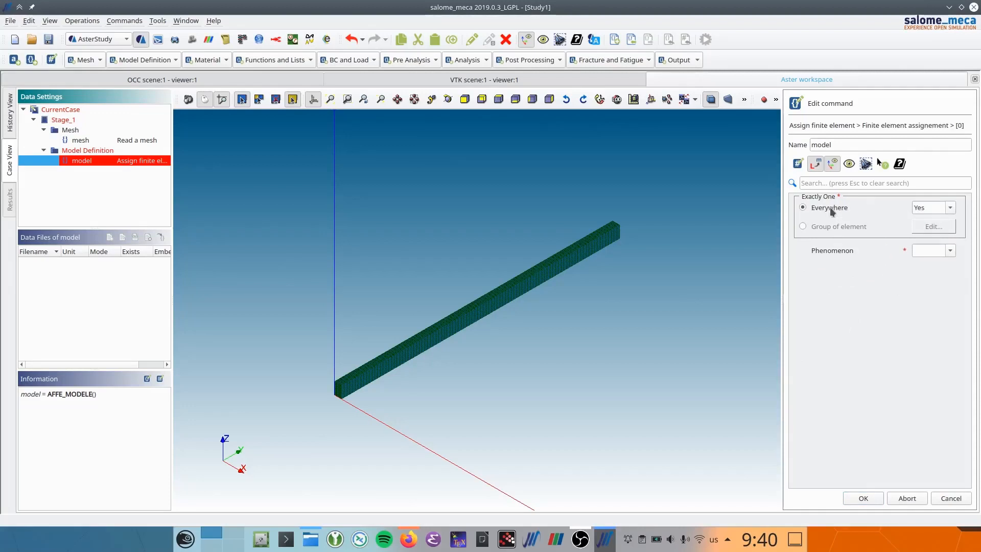
Set the finite element assignment's phenomenon to Mechanic and its modelisation to 3D, and store the model command
left_click(950, 250)
left_click(925, 267)
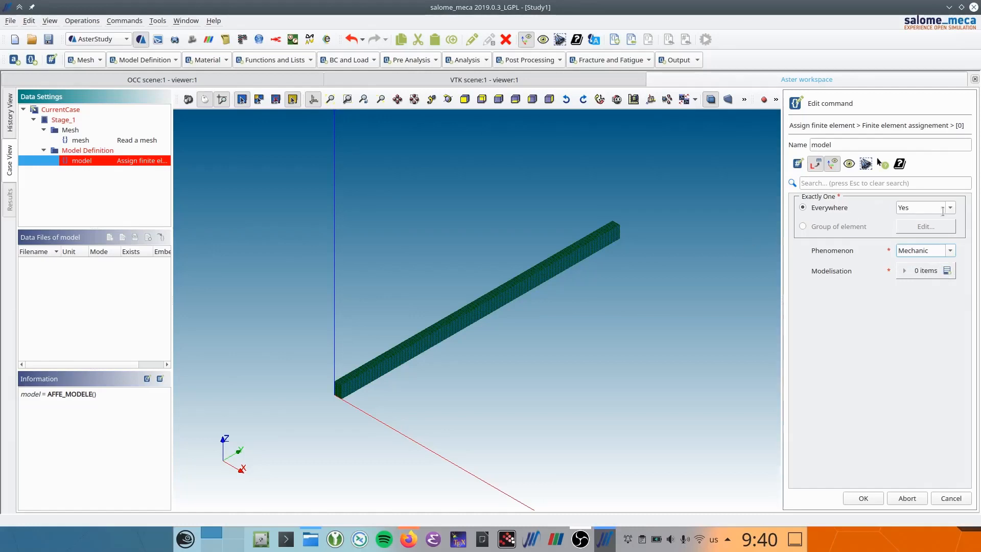
left_click(946, 271)
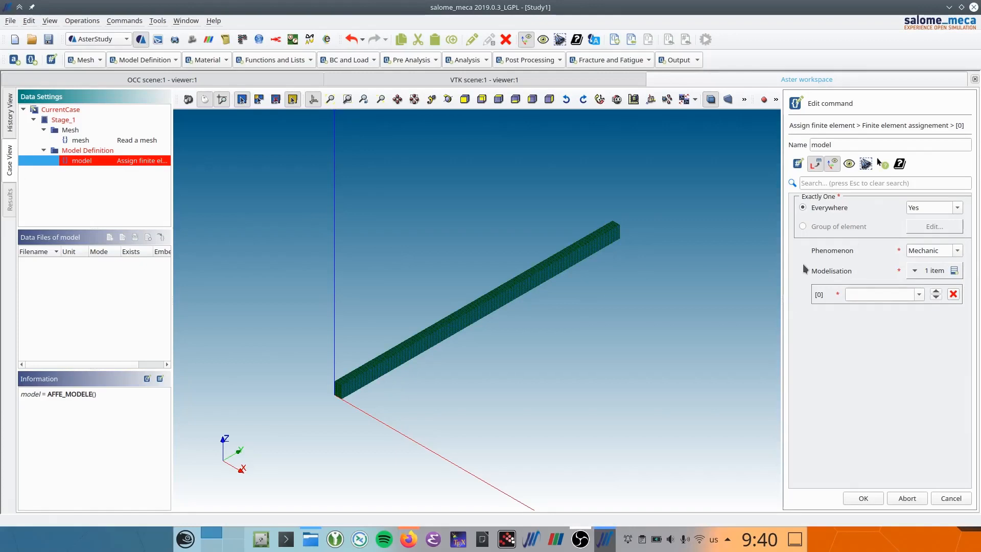
left_click(919, 295)
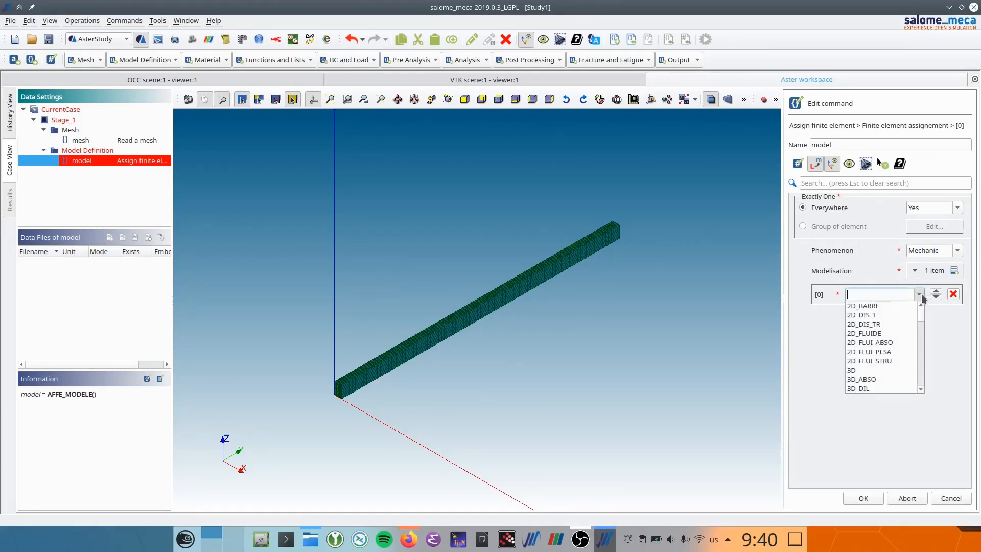
left_click(863, 371)
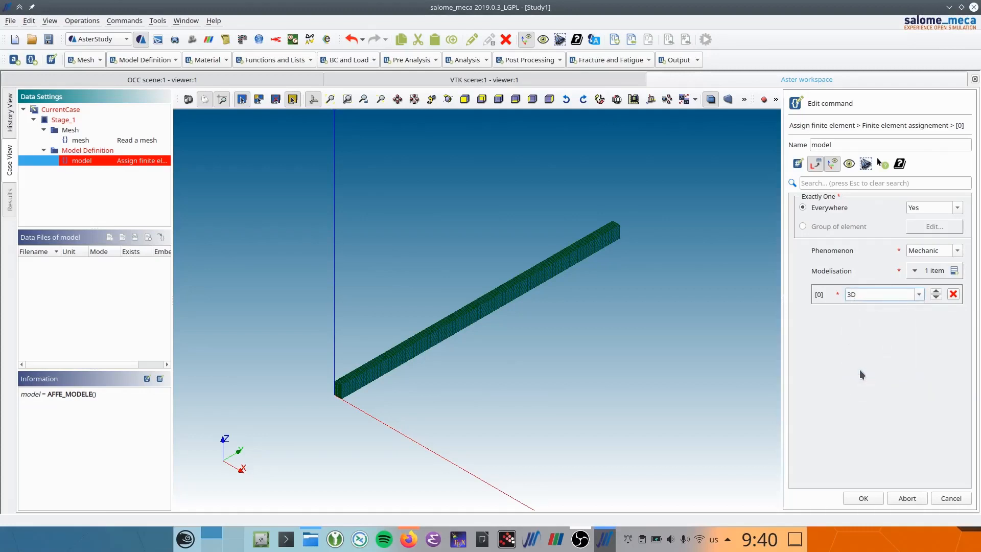
left_click(863, 498)
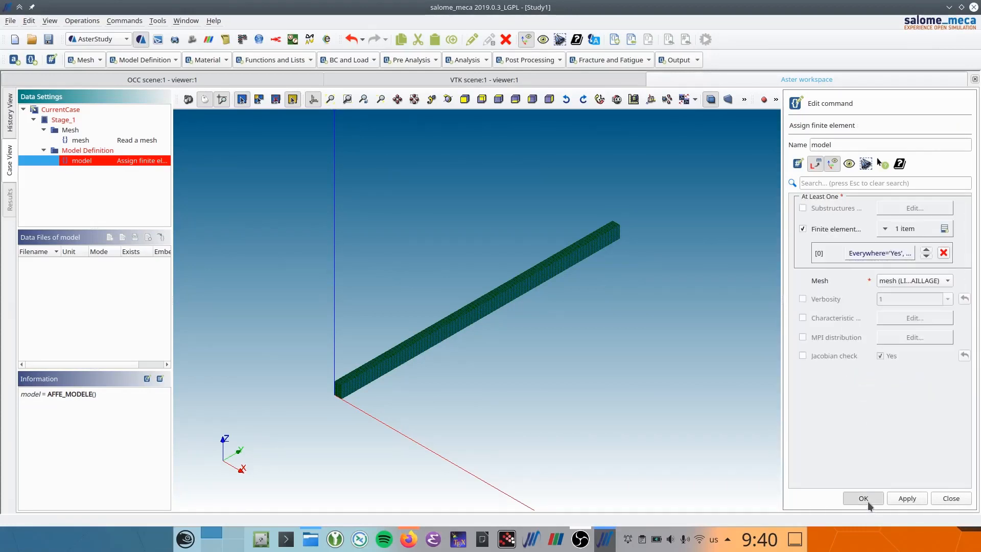
left_click(867, 502)
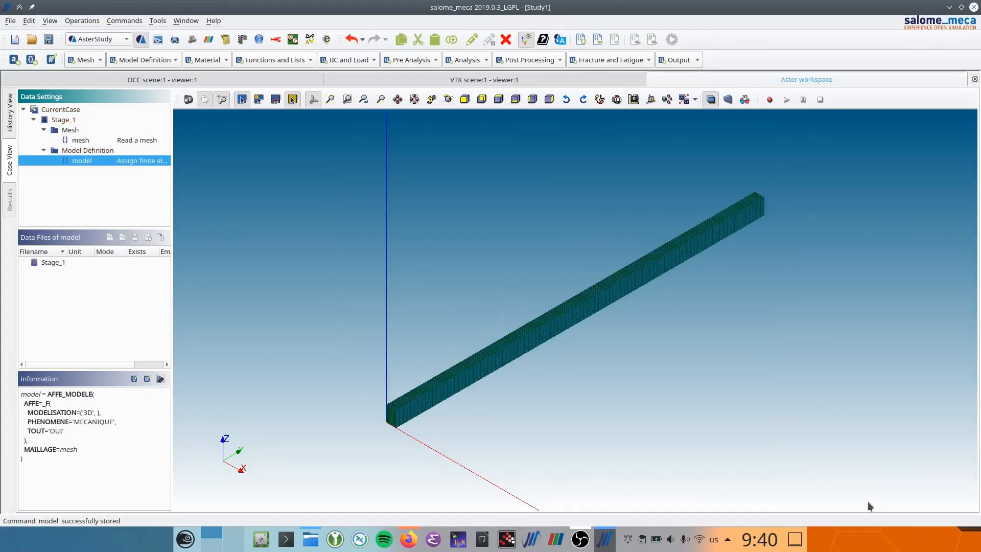
Add a Define a material command with linear isotropic elasticity, fill in its elastic constants, and name the material Steel
left_click(193, 60)
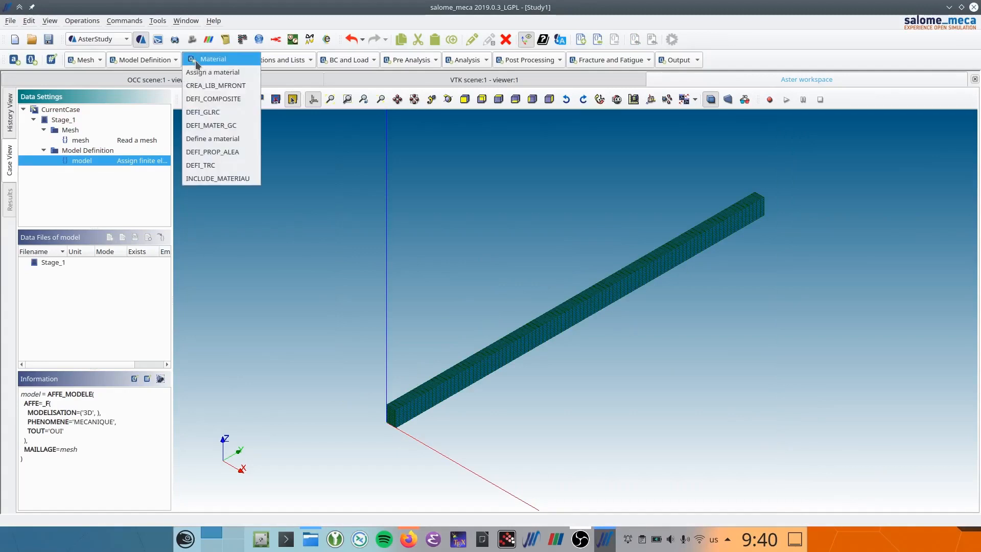
left_click(187, 140)
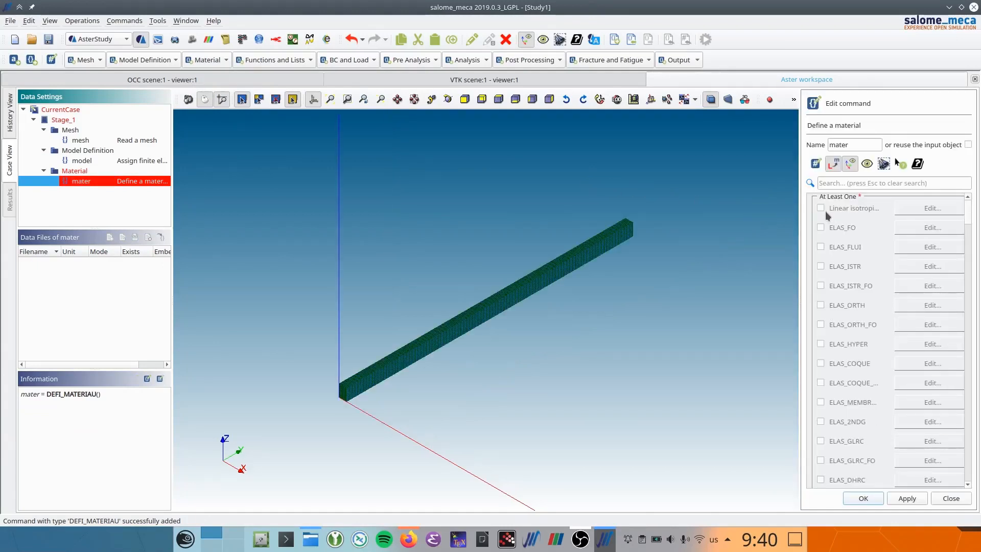
left_click(824, 209)
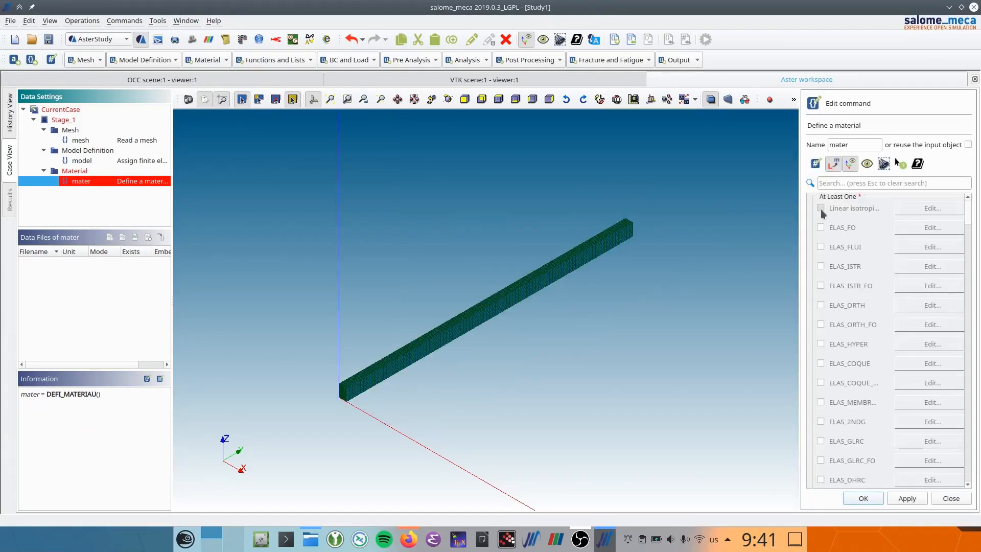
left_click(913, 214)
left_click(913, 214)
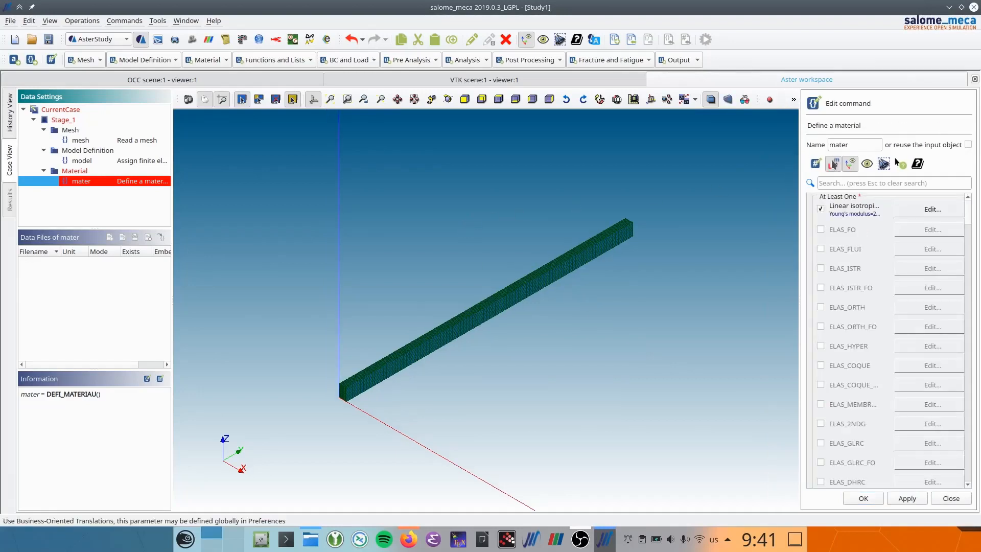
left_click_drag(858, 145, 818, 145)
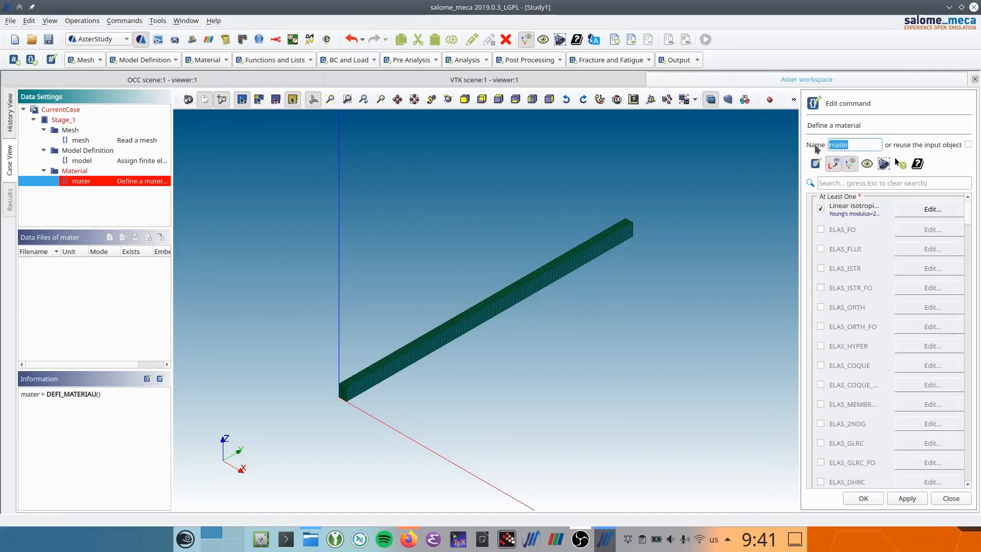
type("S")
Add an Assign a material command on the mesh that assigns Steel everywhere, and store it
left_click(213, 60)
left_click(212, 72)
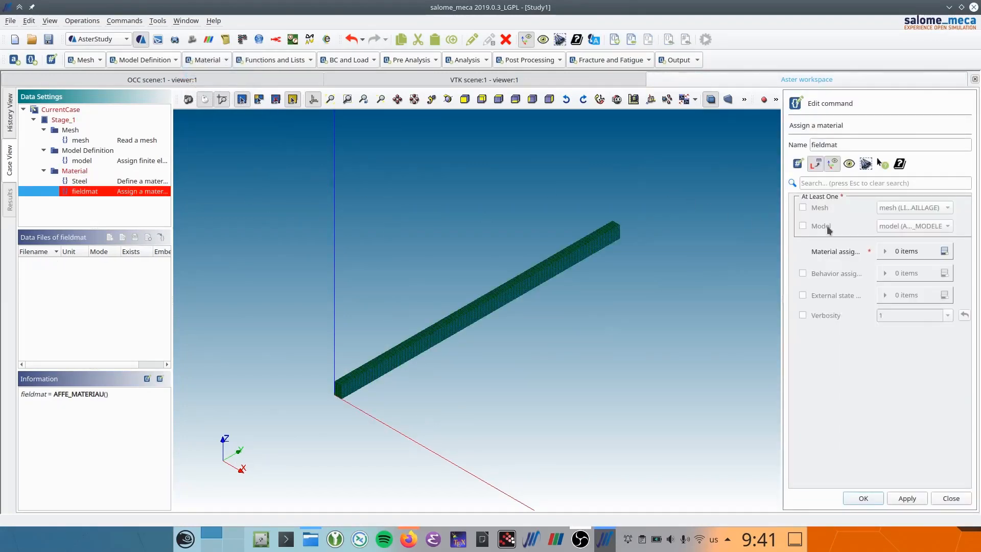
left_click(803, 207)
left_click(945, 252)
left_click(910, 275)
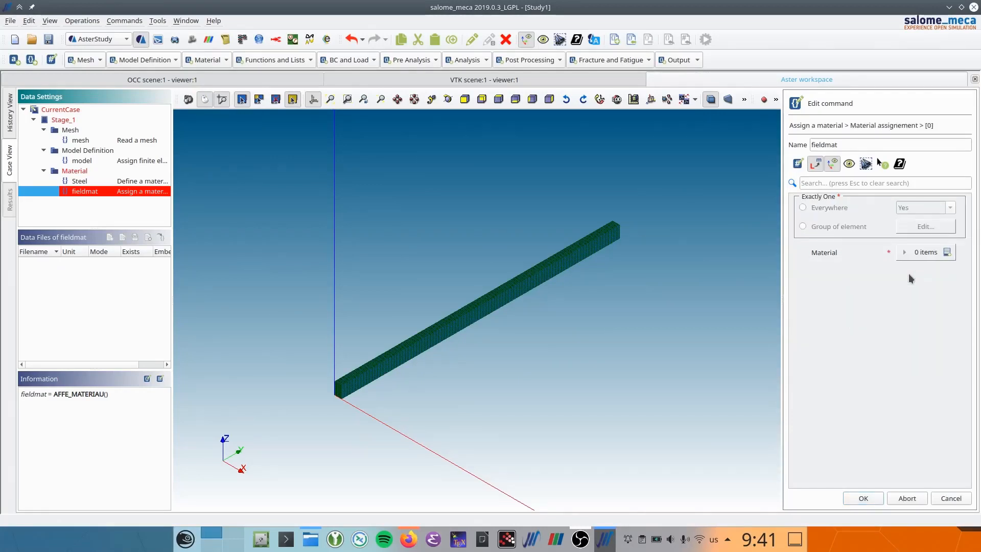
left_click(947, 252)
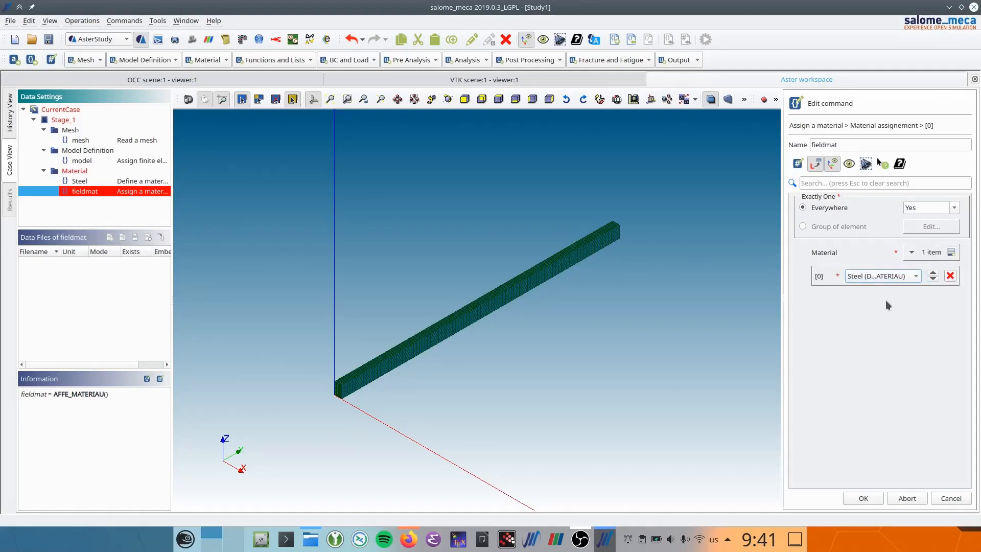
left_click(863, 499)
left_click(863, 498)
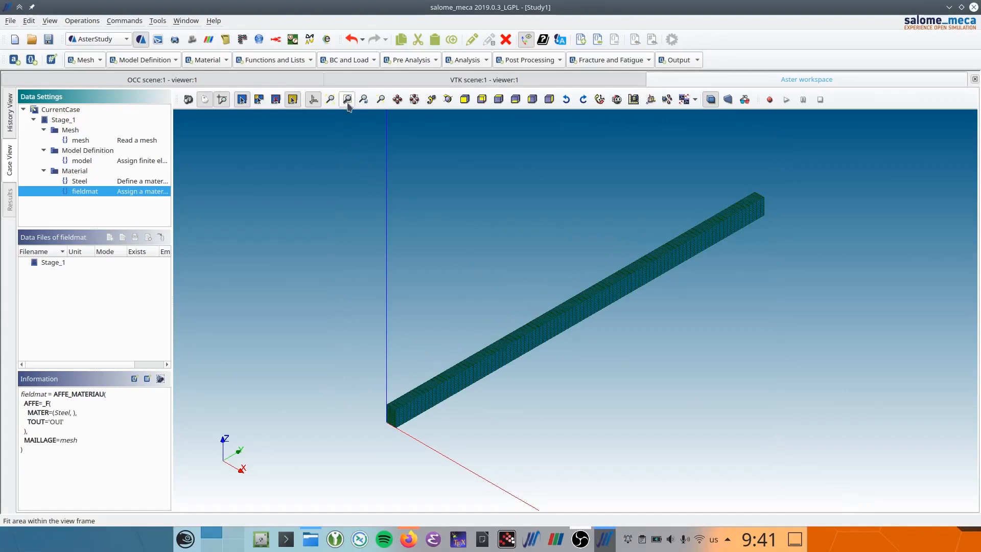
Add an Assign mechanical load command named Fixed and give it one Enforce DOF item
left_click(358, 59)
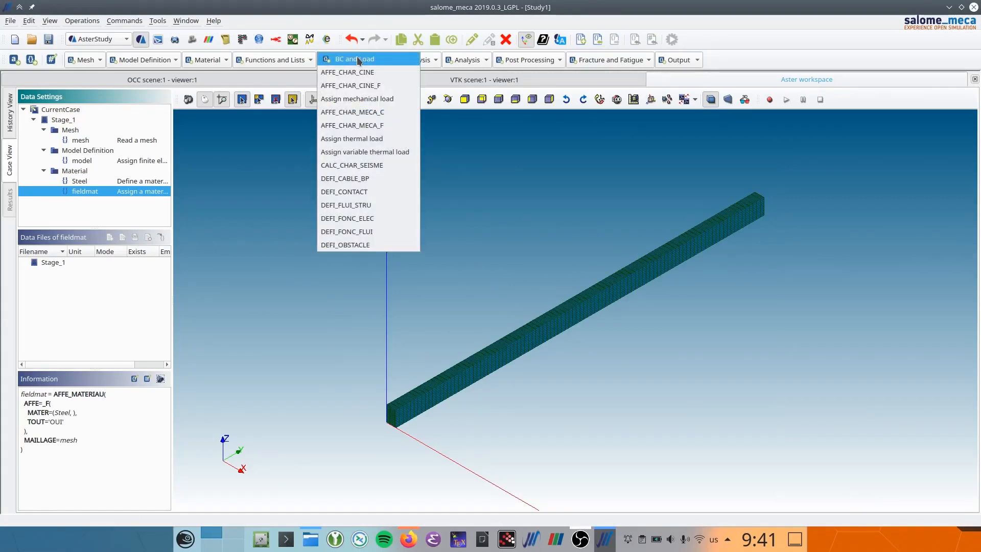
left_click(342, 100)
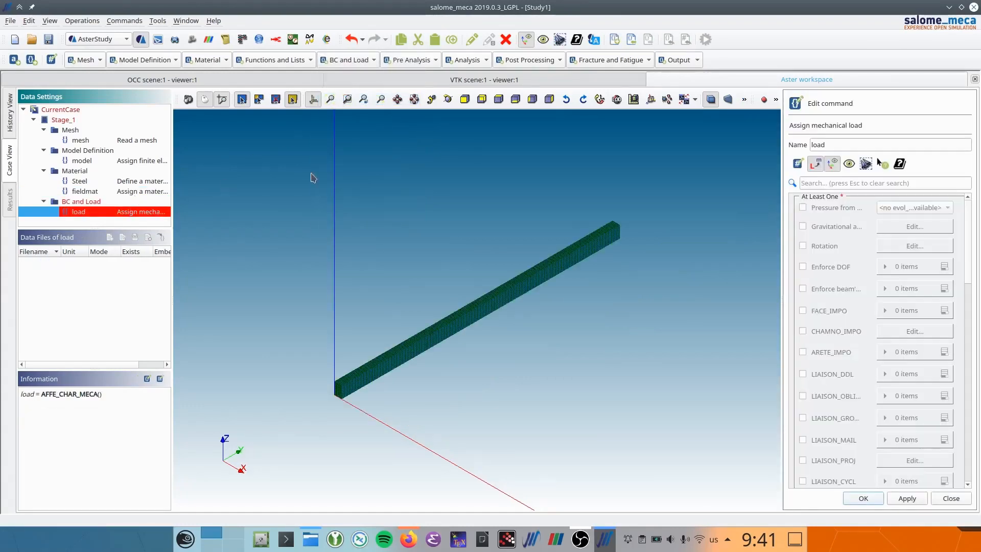
left_click_drag(826, 145, 809, 147)
type("Fixed")
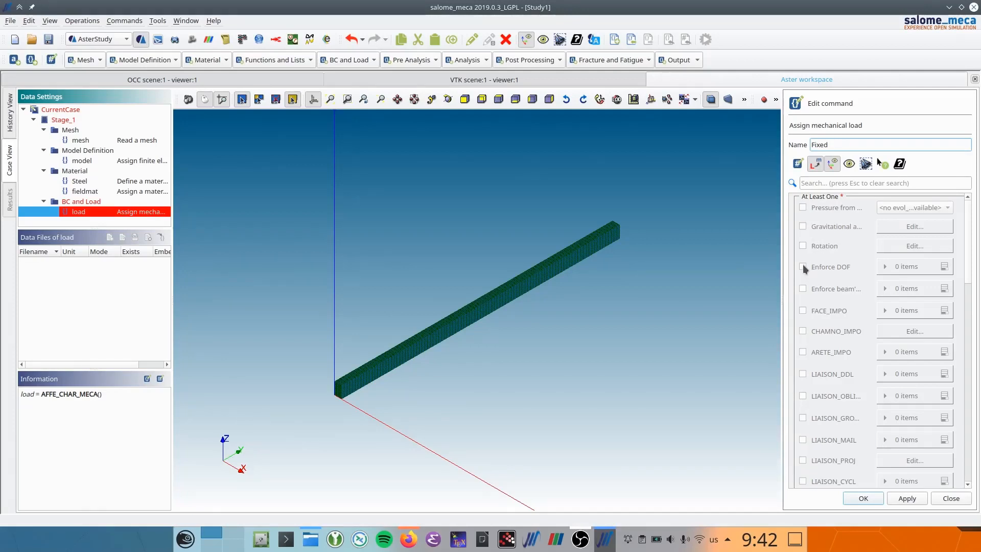
left_click(804, 268)
left_click(944, 267)
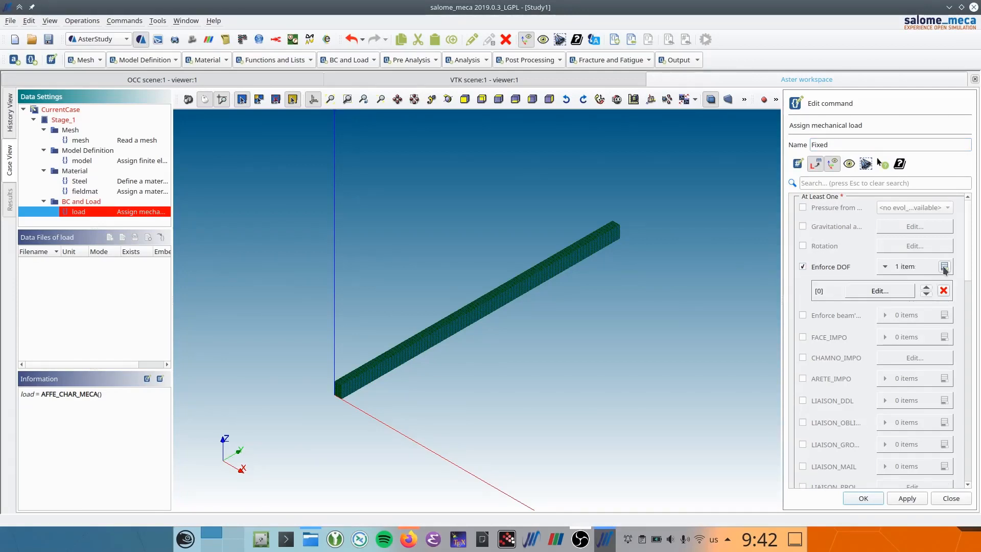
left_click(877, 290)
left_click(875, 289)
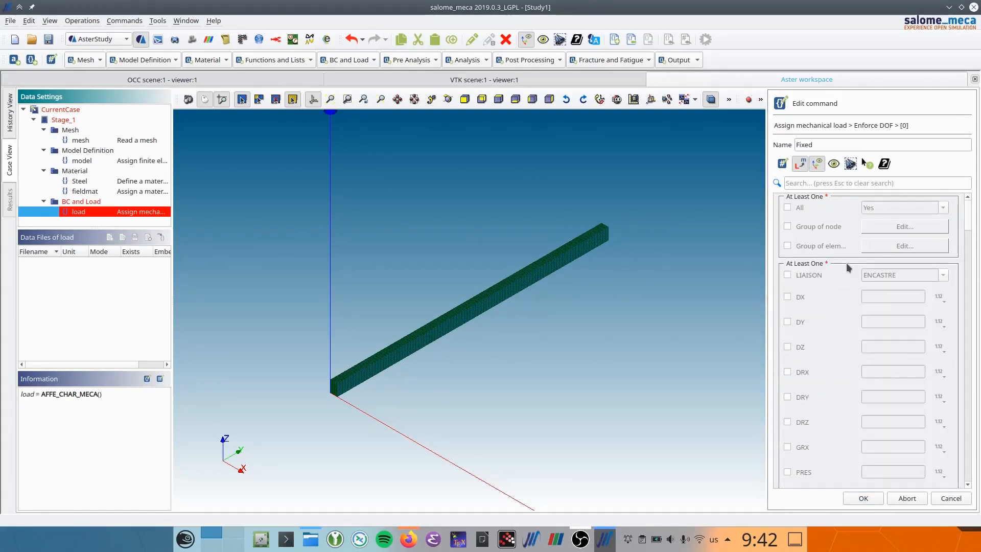
Apply the Enforce DOF item to the Fixed element group with LIAISON set to ENCASTRE, and store the command
left_click(787, 246)
left_click(892, 246)
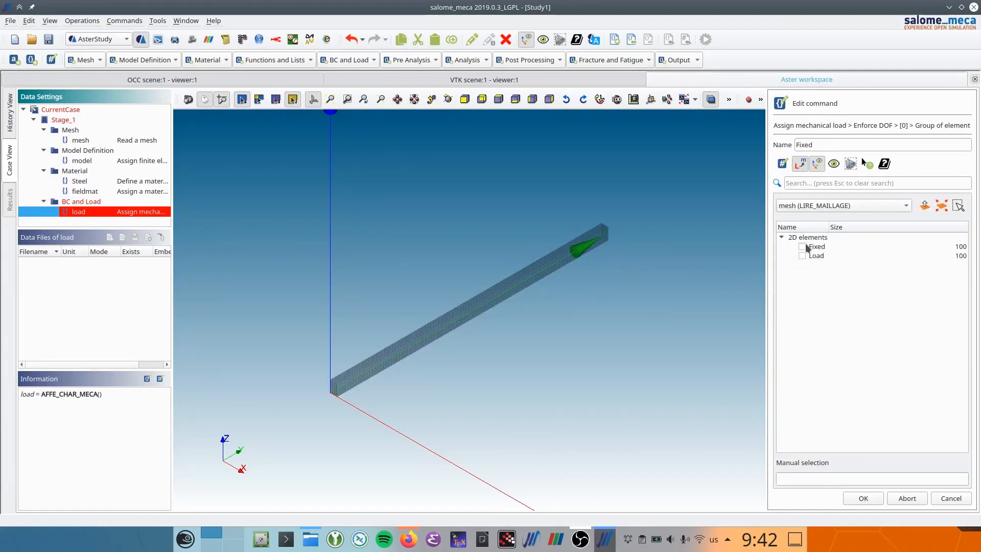
left_click(803, 246)
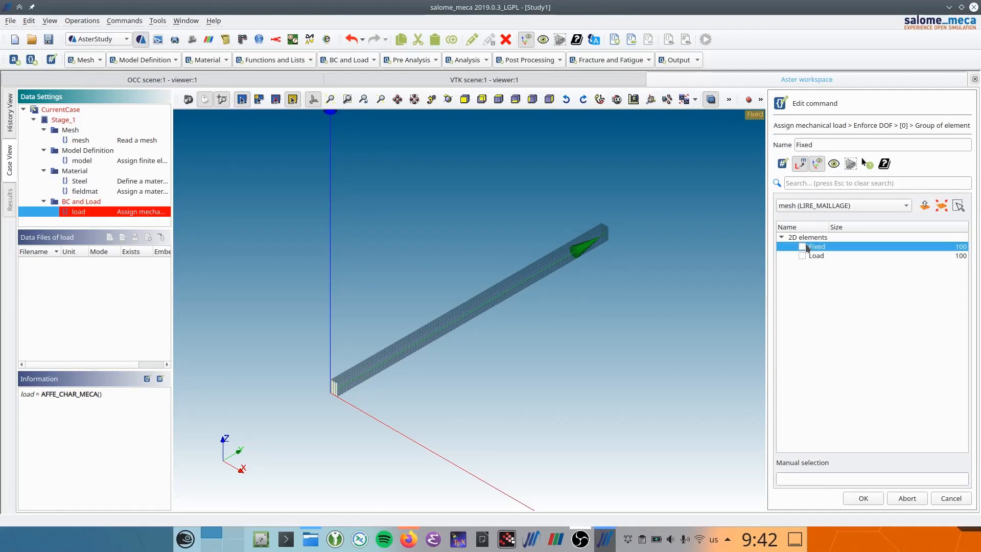
left_click(864, 498)
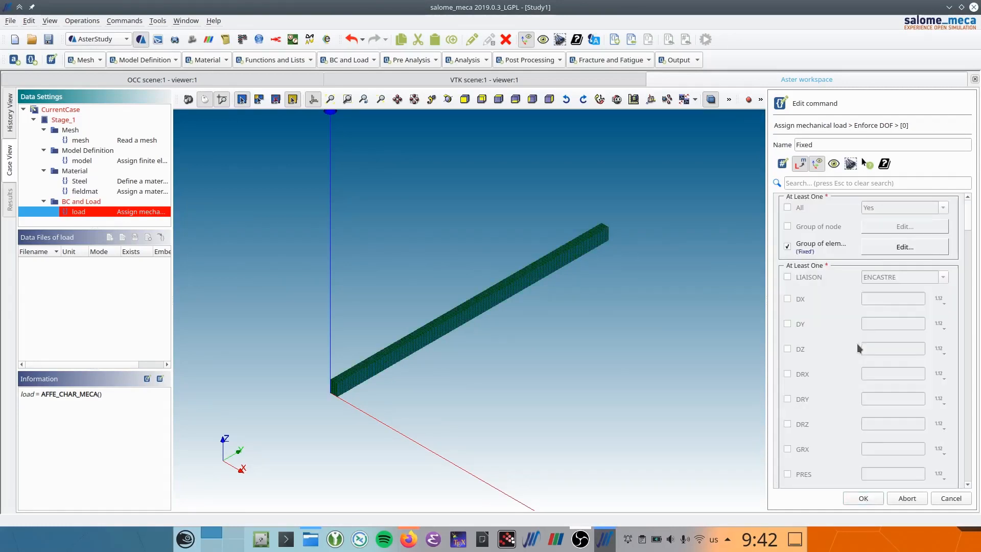
left_click(787, 278)
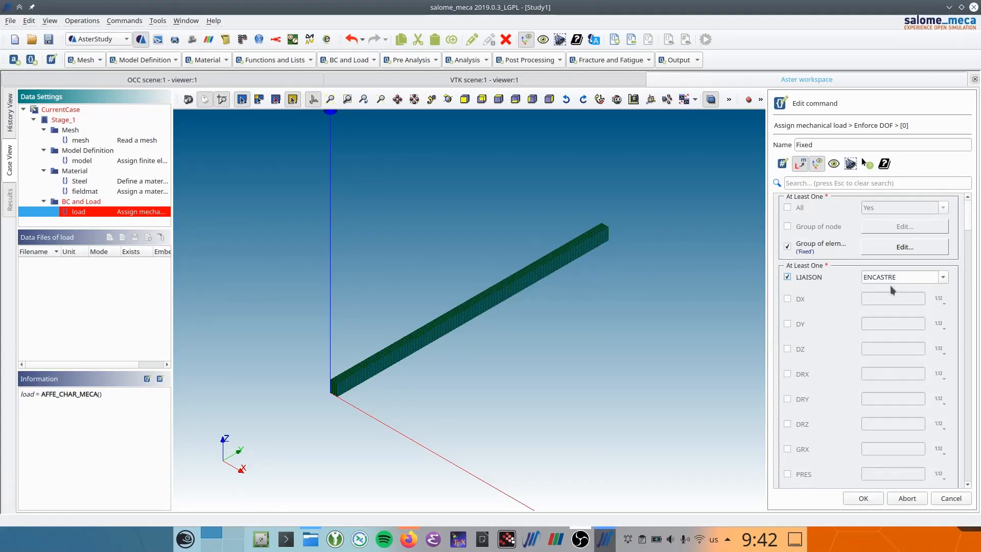
left_click(865, 499)
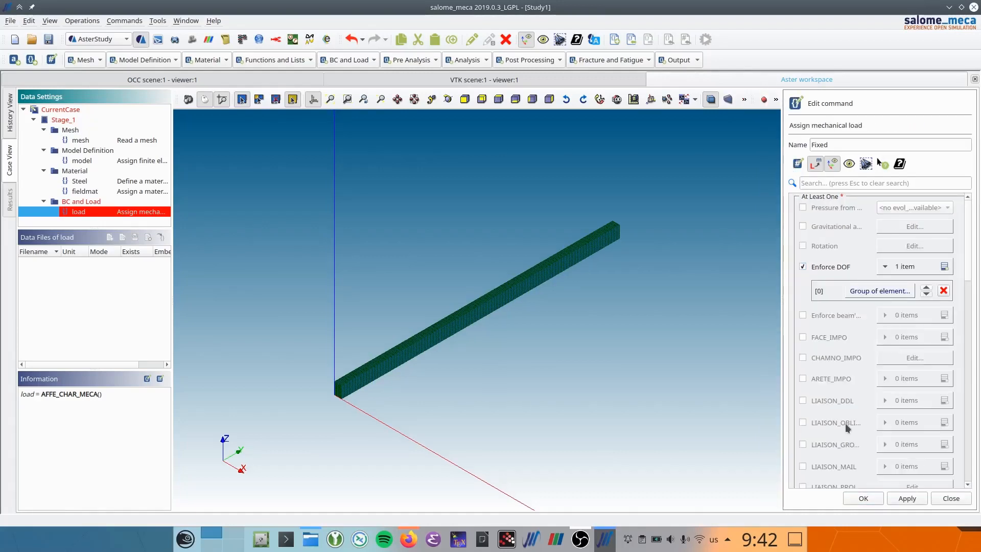
left_click(863, 499)
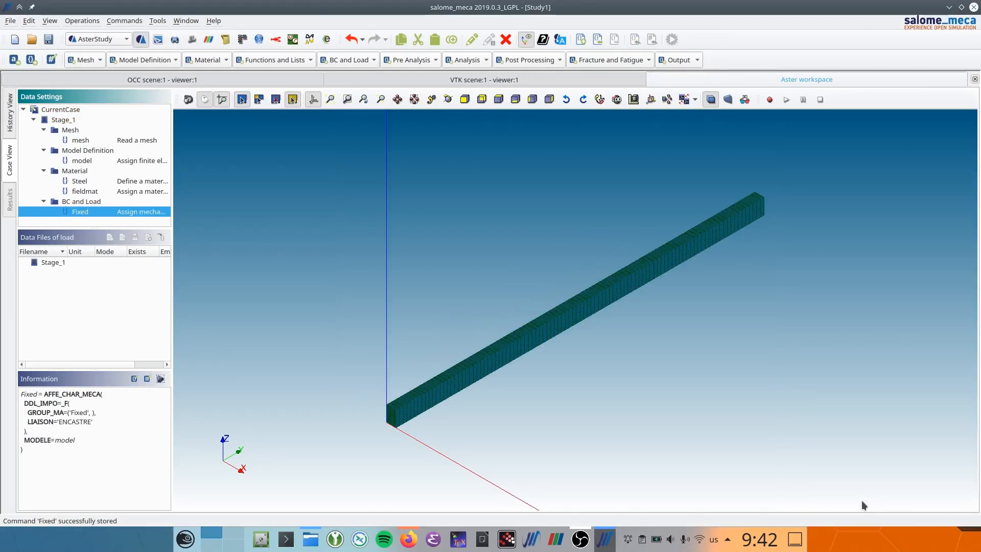
Add a second Assign mechanical load command and give it one FORCE_FACE item
left_click(364, 59)
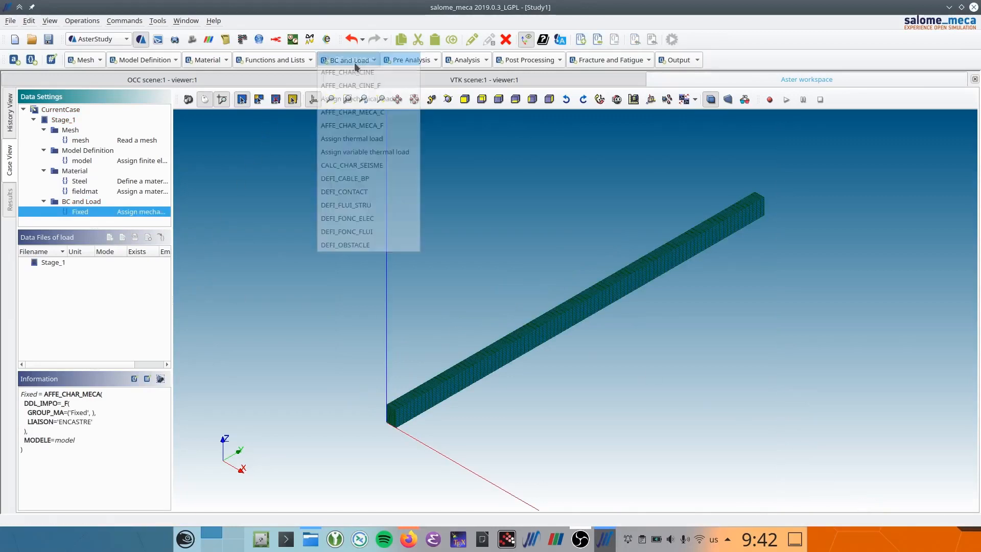
left_click(342, 99)
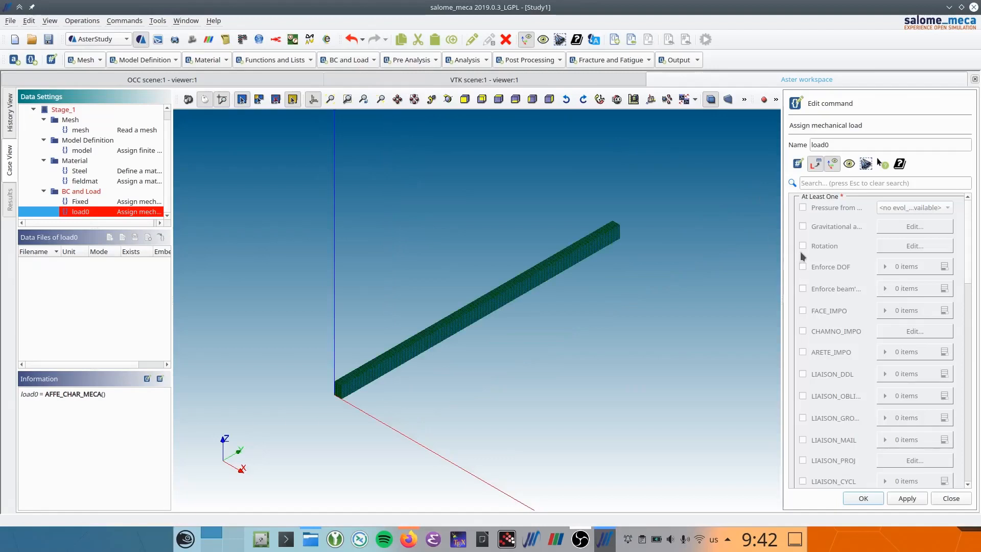
scroll(810, 337, "down", 4)
scroll(811, 337, "down", 8)
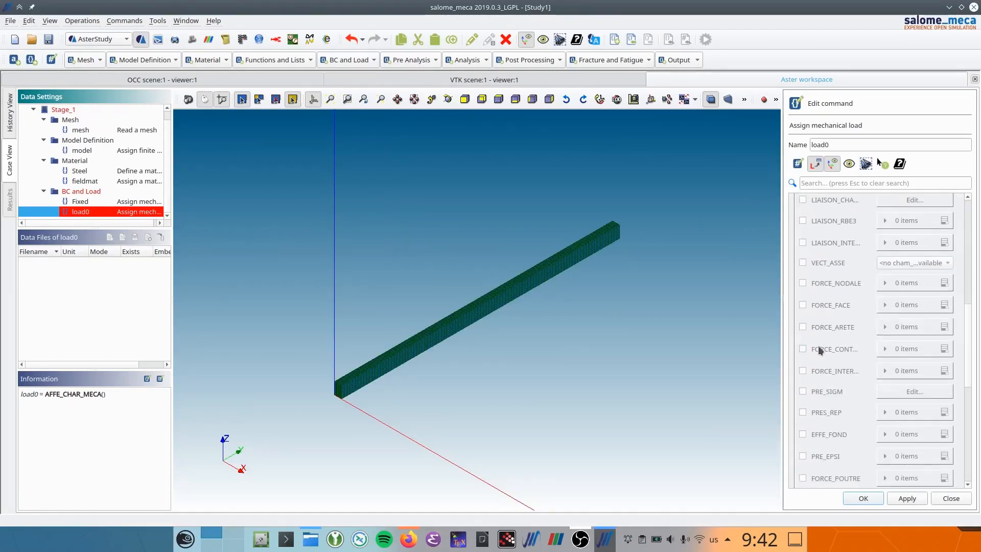
left_click(802, 305)
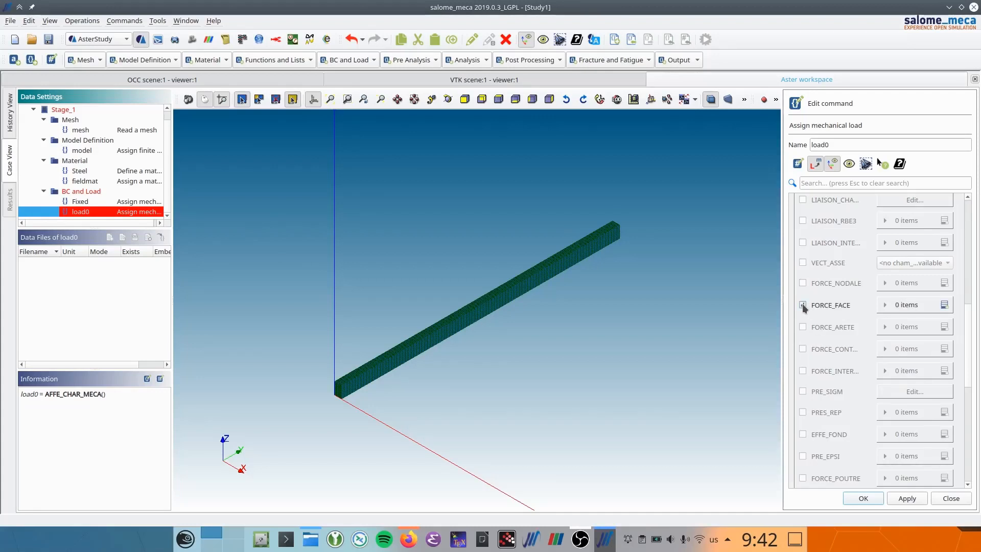
left_click(944, 305)
left_click(884, 329)
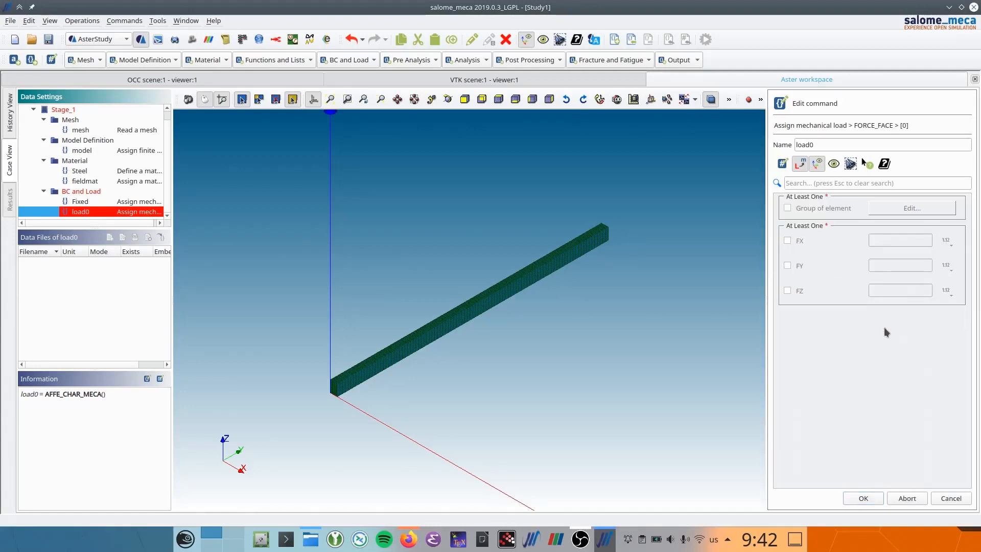
Apply the face force to the Load element group with FZ set to -37000, and store the command
left_click(787, 209)
left_click(879, 208)
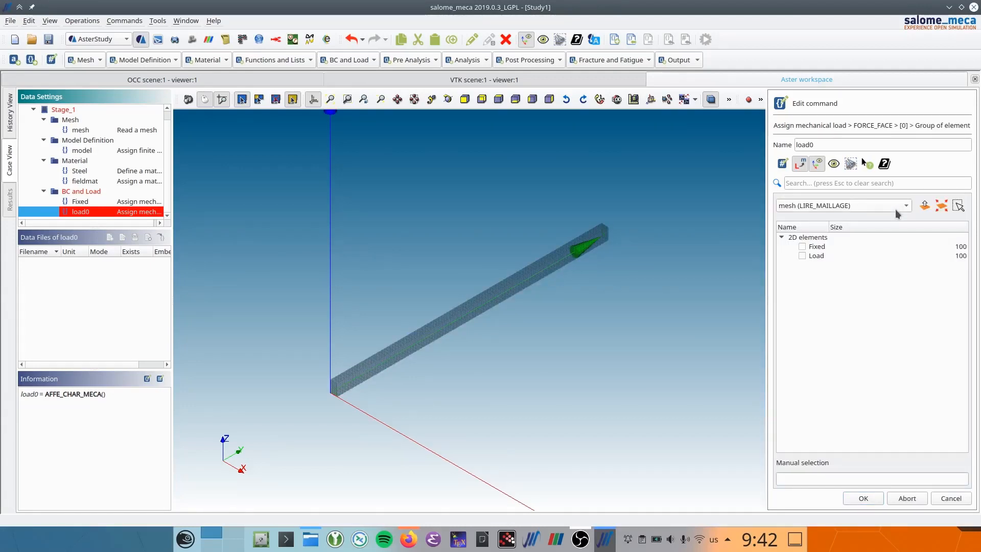
left_click(802, 255)
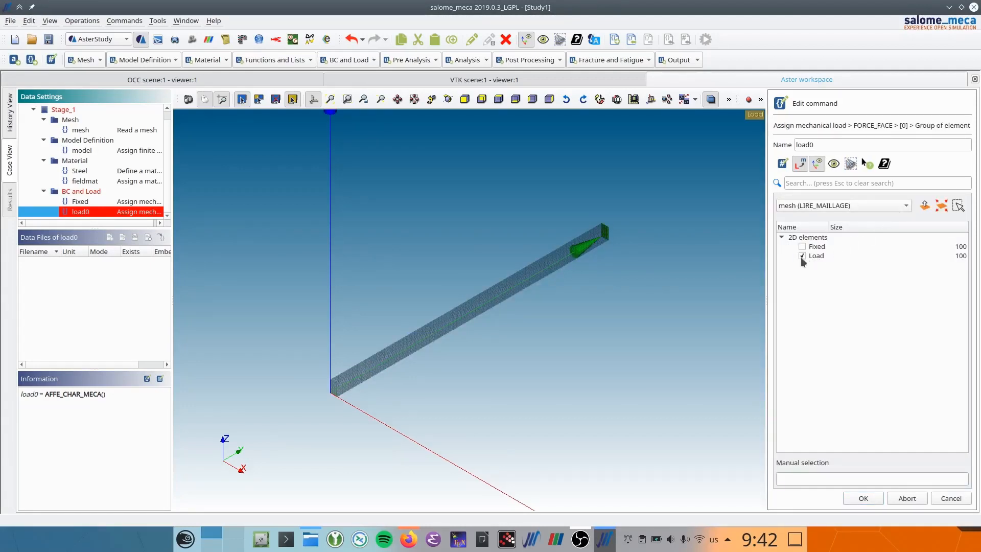
left_click(853, 497)
left_click(787, 293)
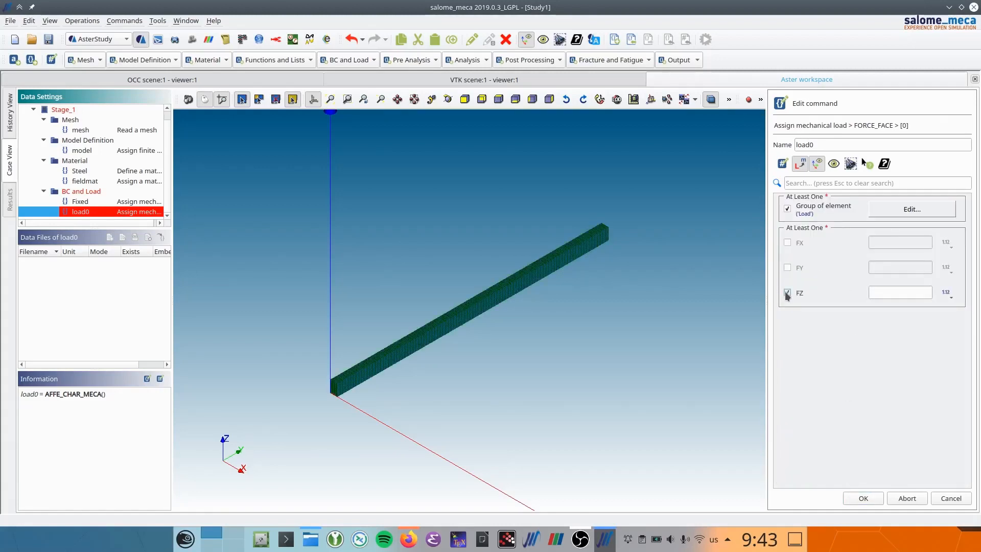
left_click(899, 291)
left_click(858, 500)
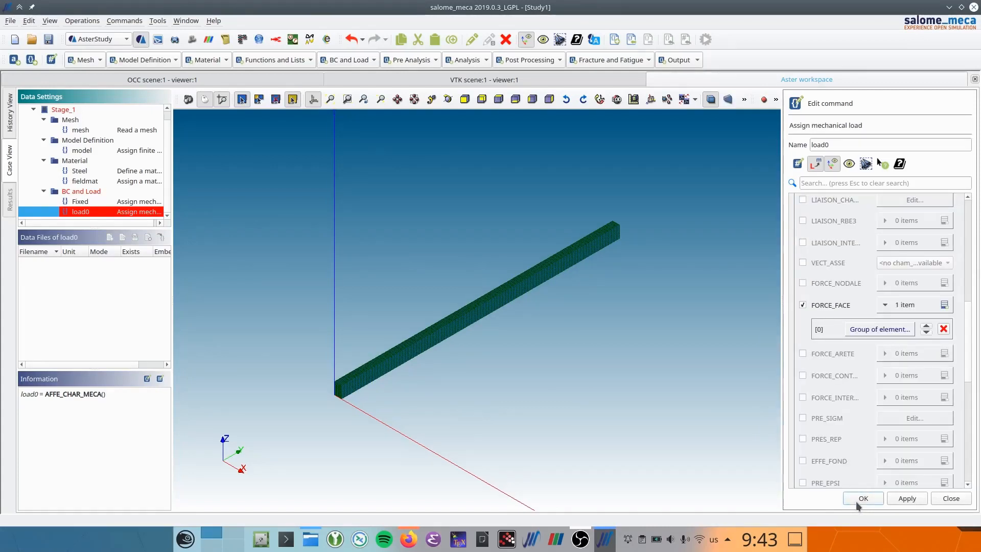
left_click(861, 498)
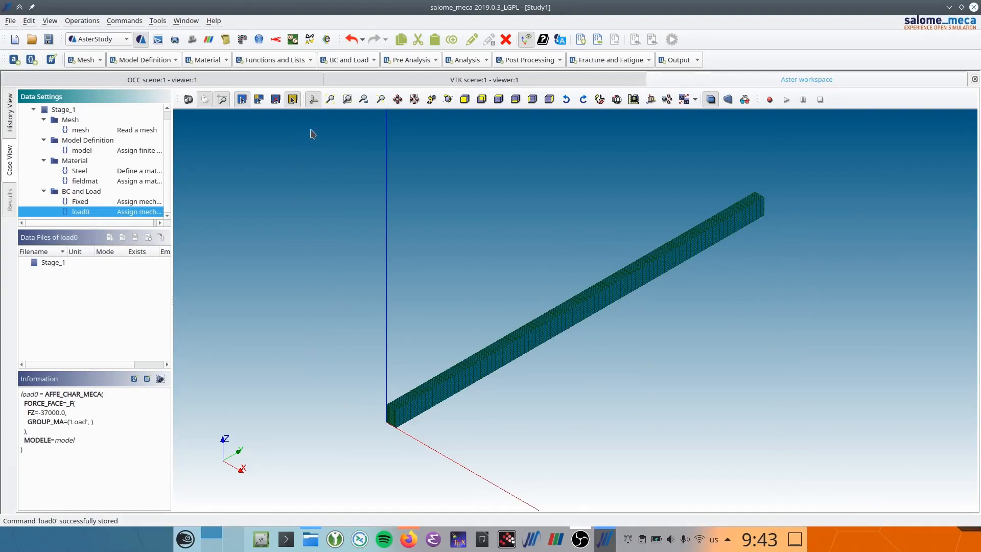
Add a Static mechanical analysis command that uses fieldmat as its material field
left_click(478, 60)
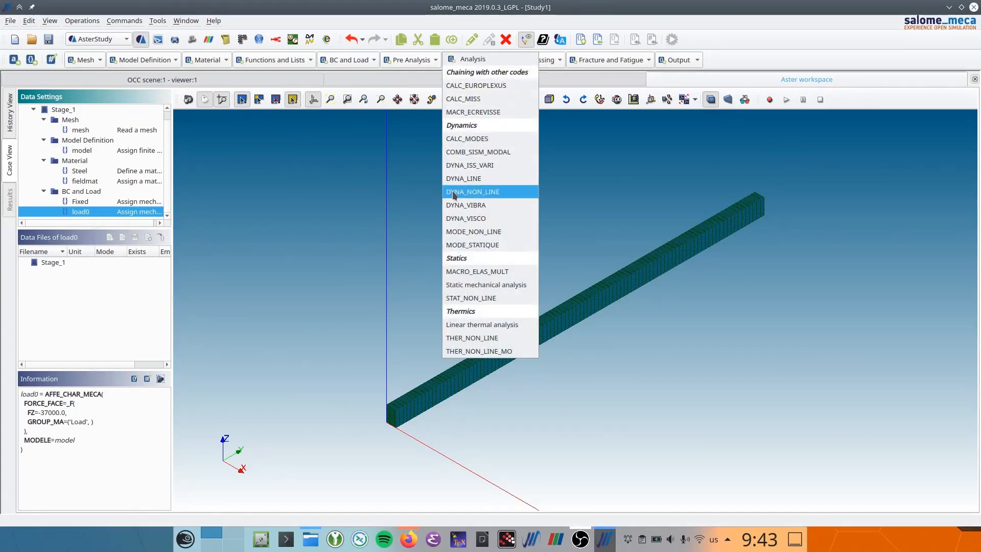
left_click(475, 286)
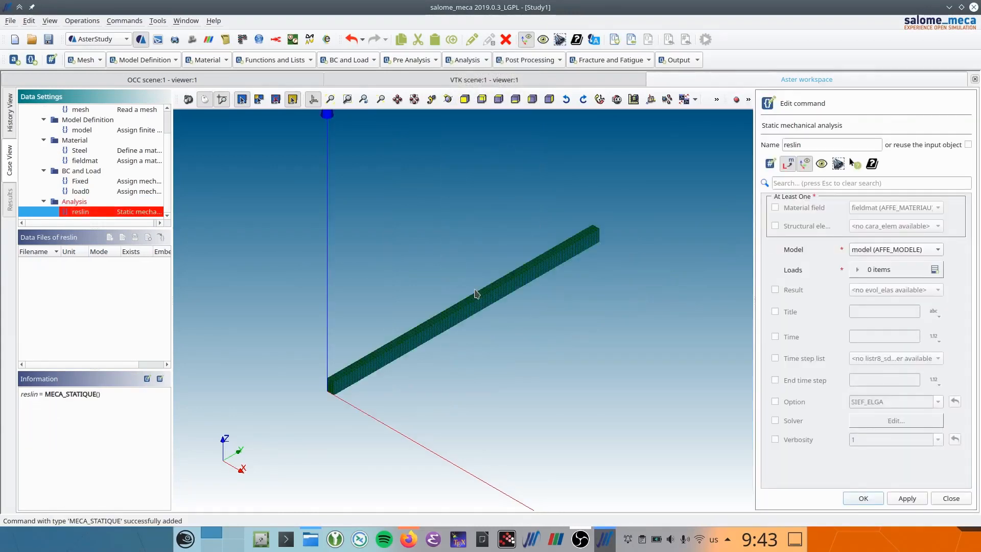
left_click(801, 210)
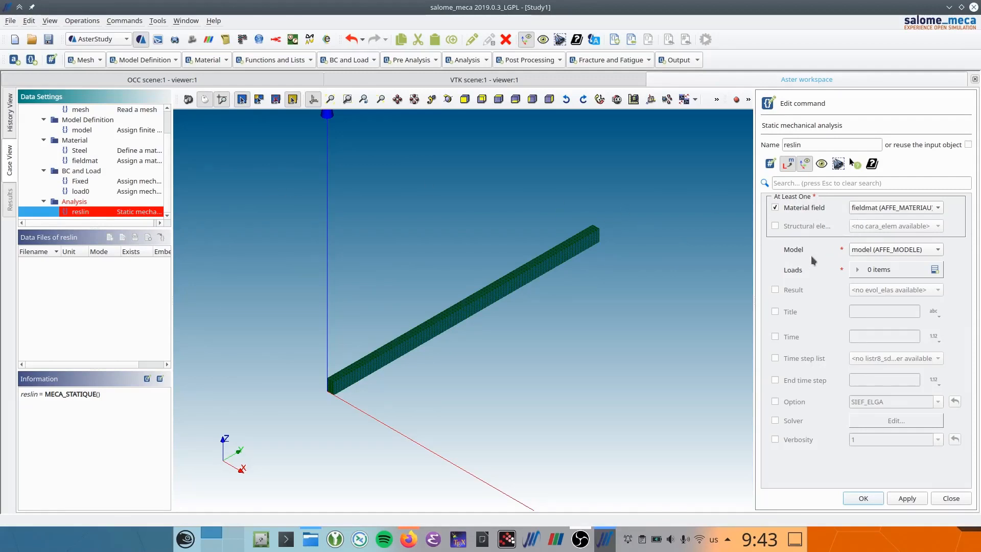
Add the Fixed boundary condition as the first load item of the static mechanical analysis
left_click(933, 270)
left_click(876, 294)
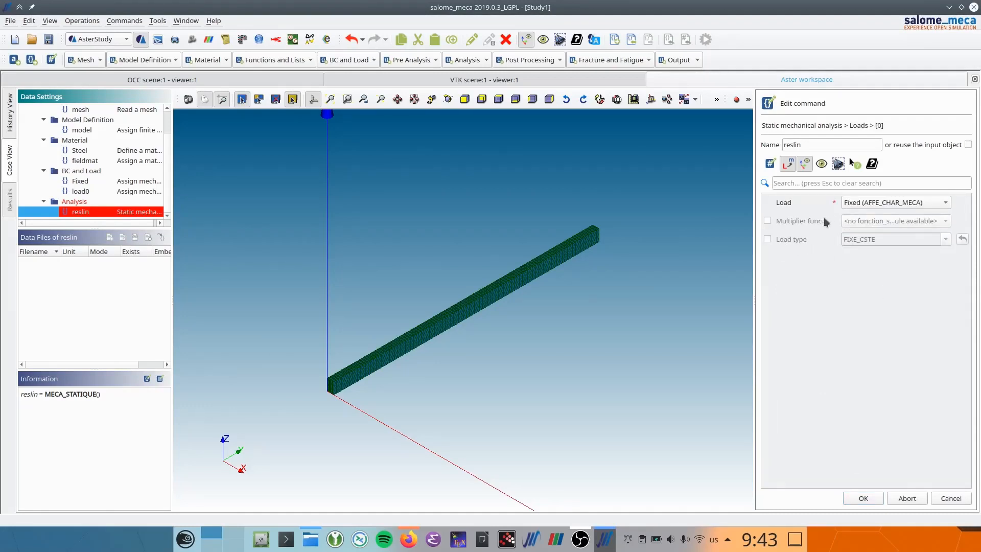
left_click(867, 207)
left_click(868, 207)
left_click(871, 500)
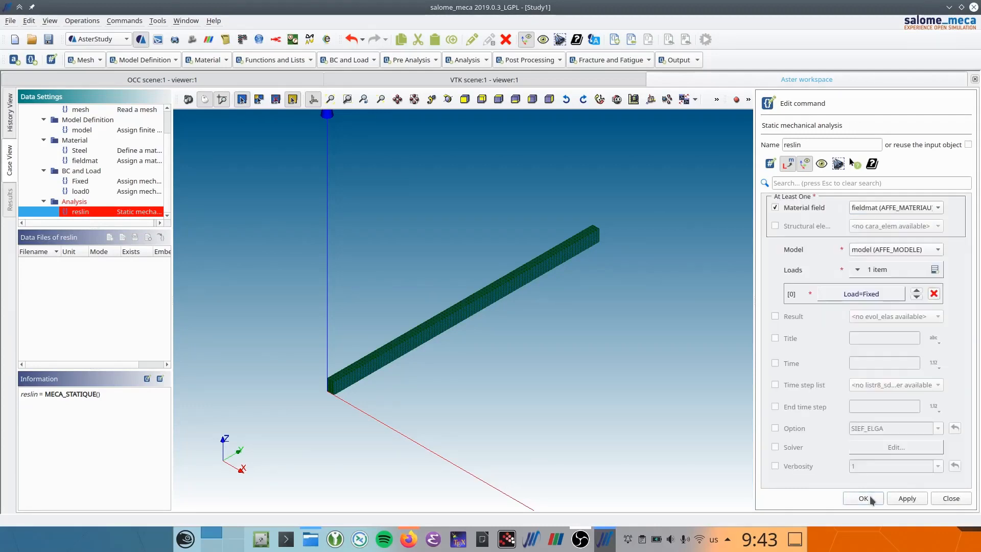
Add load0 as the second load item of the static mechanical analysis and store the command
left_click(935, 270)
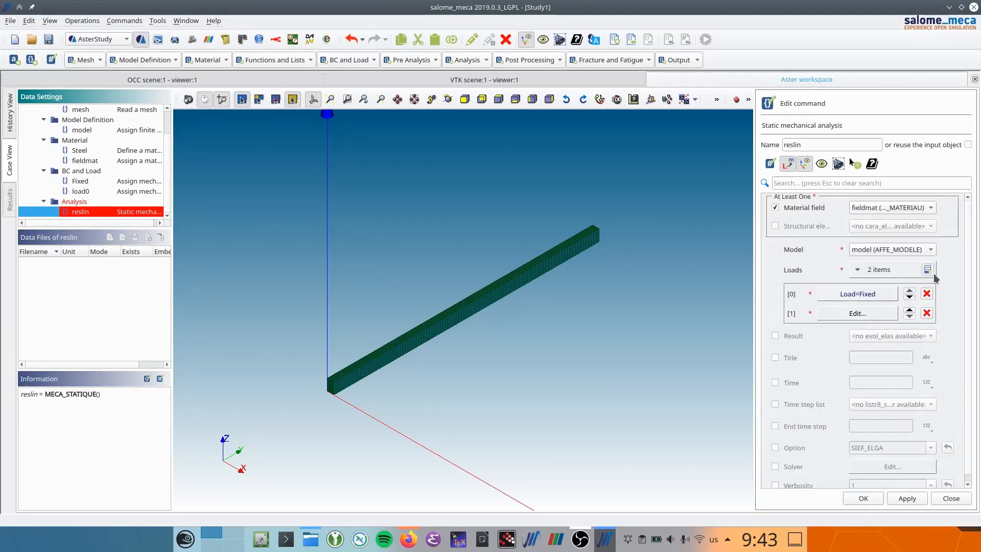
left_click(877, 313)
left_click(859, 203)
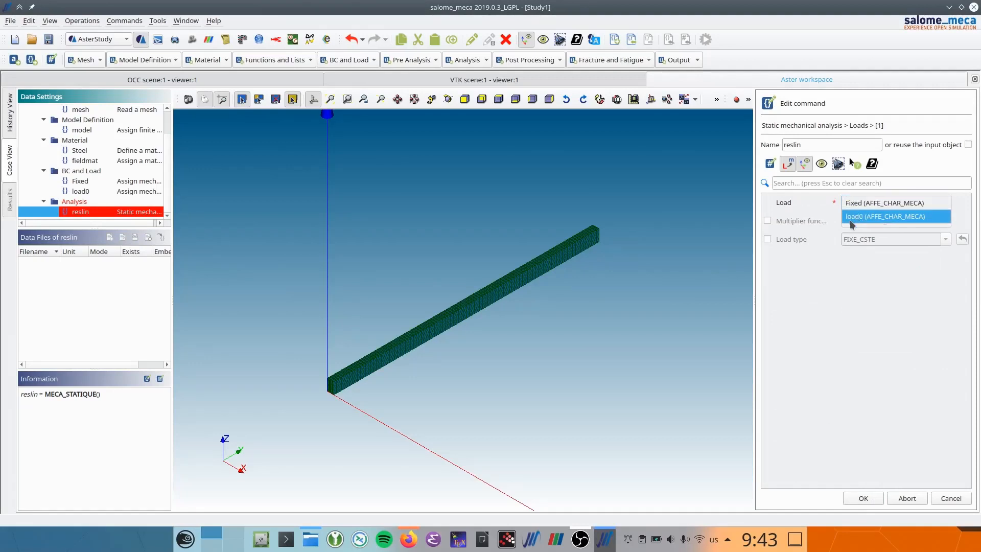
left_click(851, 219)
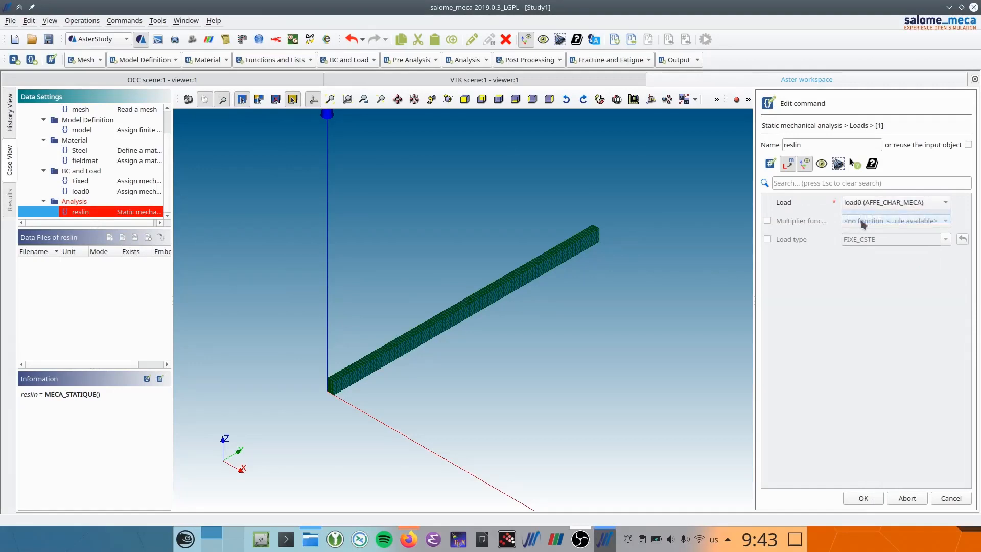
left_click(863, 498)
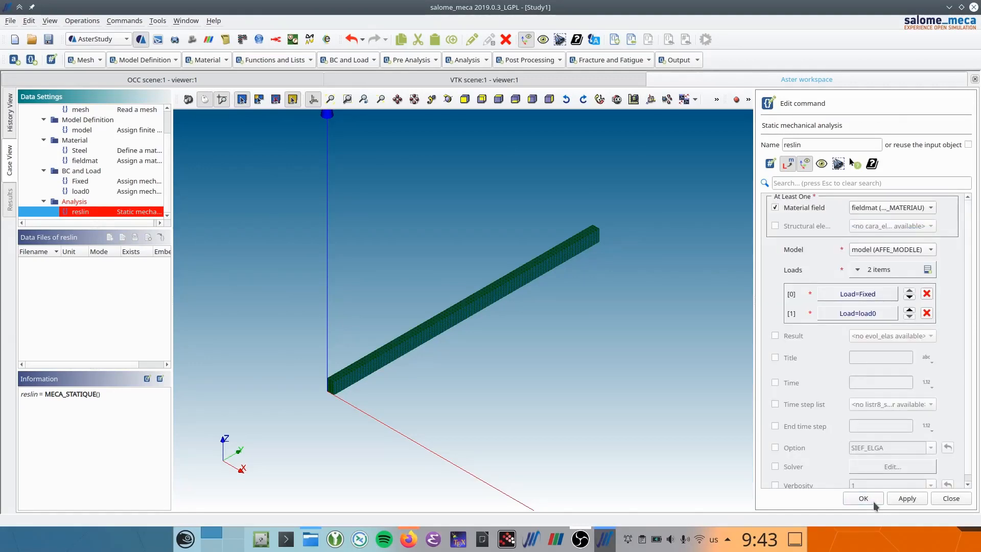
left_click(874, 502)
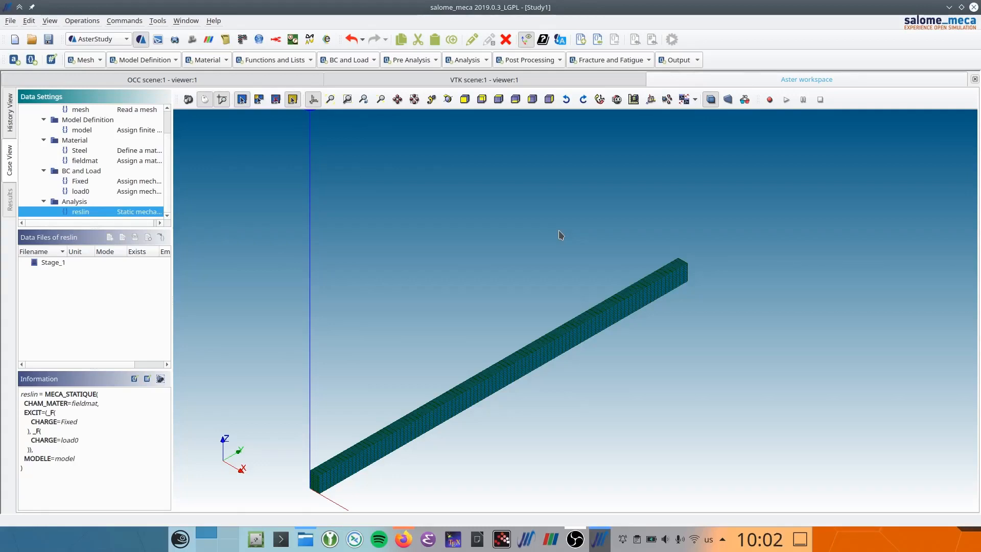
Run the current case as RunCase_1 on localhost, and return to the case's command tree
left_click(12, 124)
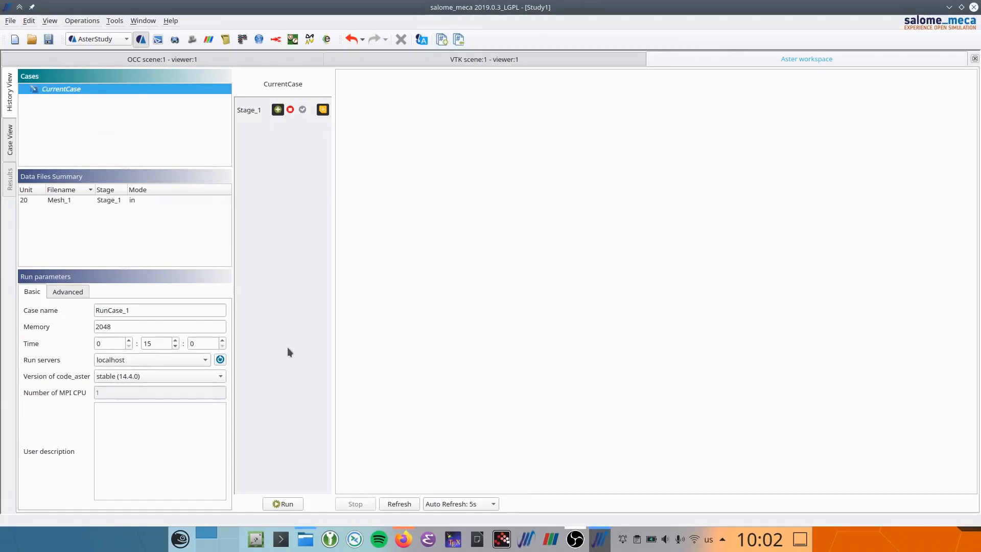
left_click(283, 503)
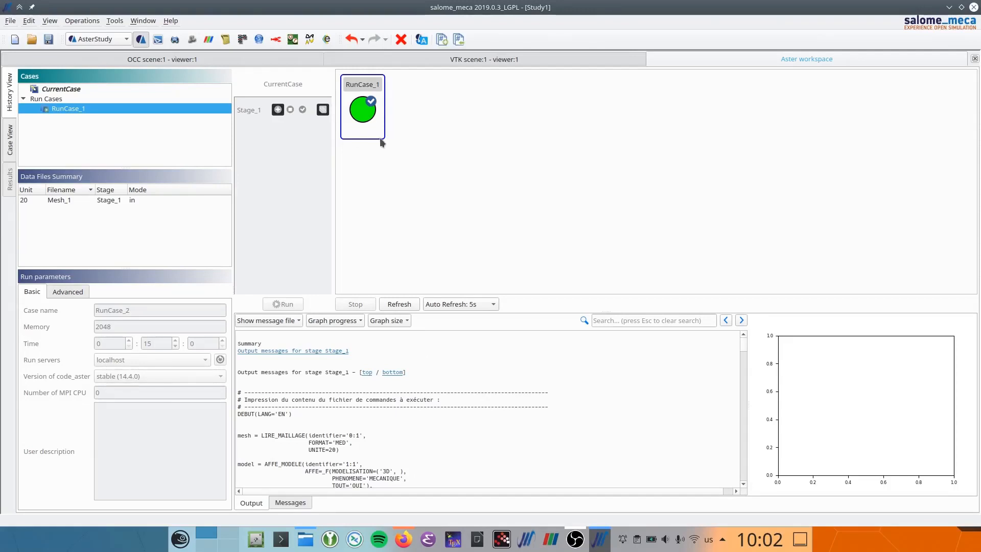
left_click(15, 136)
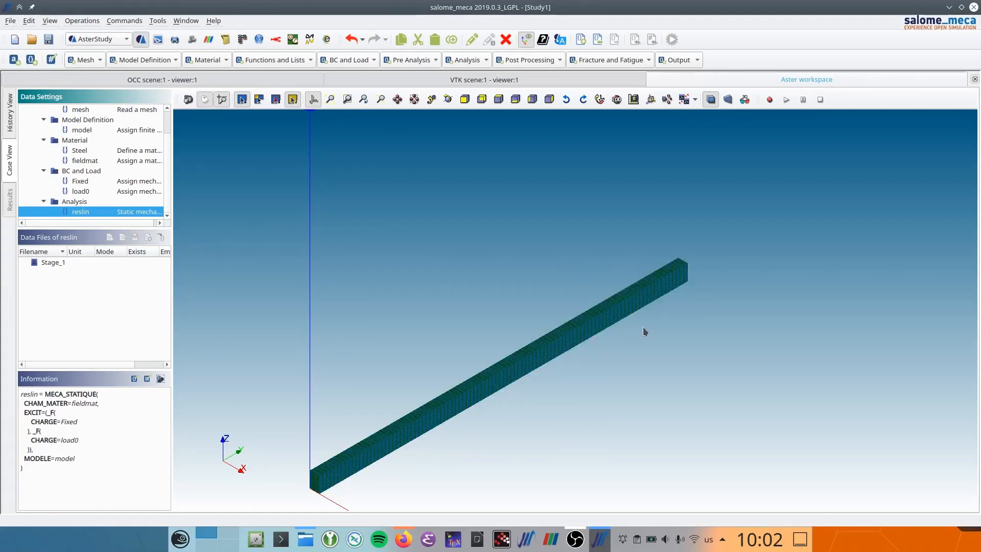
left_click_drag(692, 287, 595, 341, "ctrl")
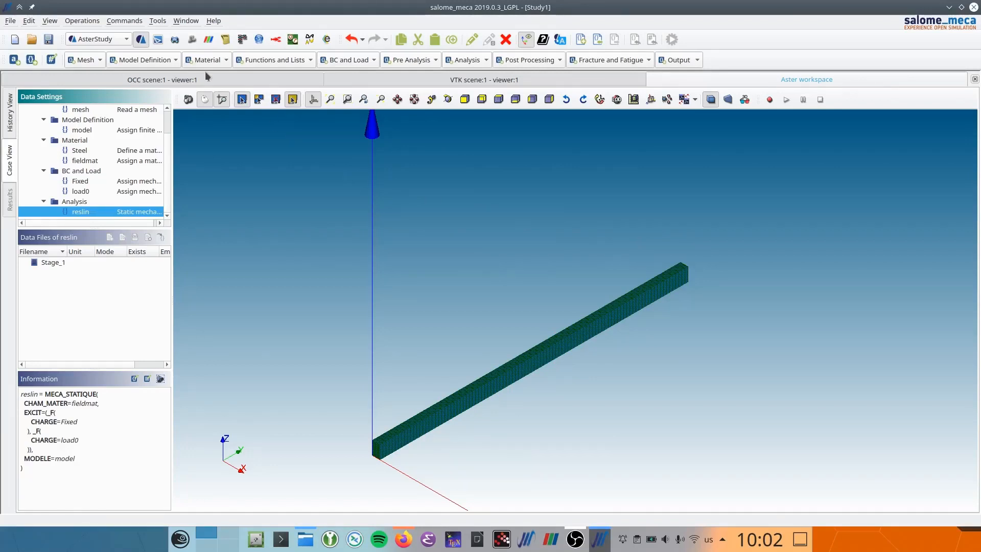
Switch to the Mesh module, select Mesh_1 and examine the meshed face at the beam's far end
left_click(192, 40)
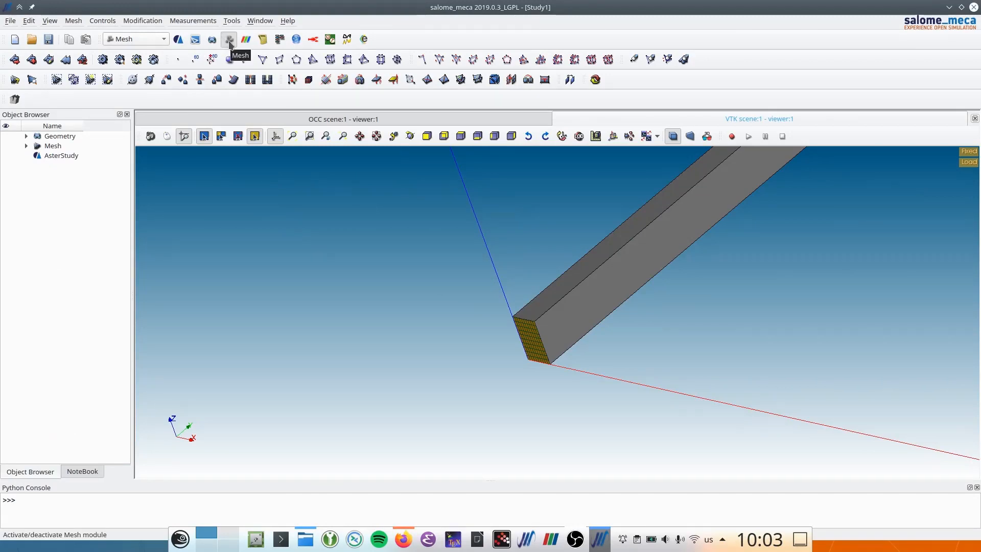
scroll(508, 337, "down", 3)
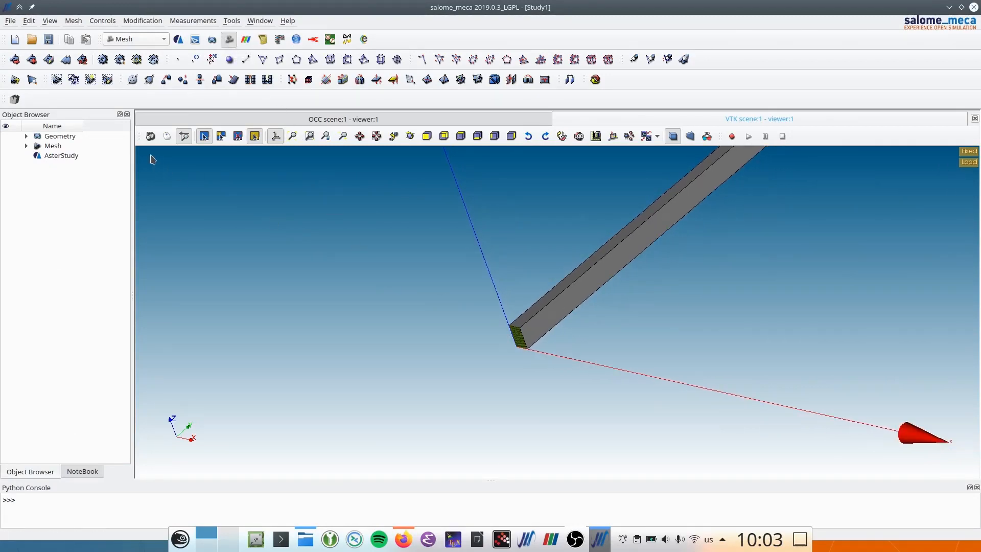
left_click(26, 145)
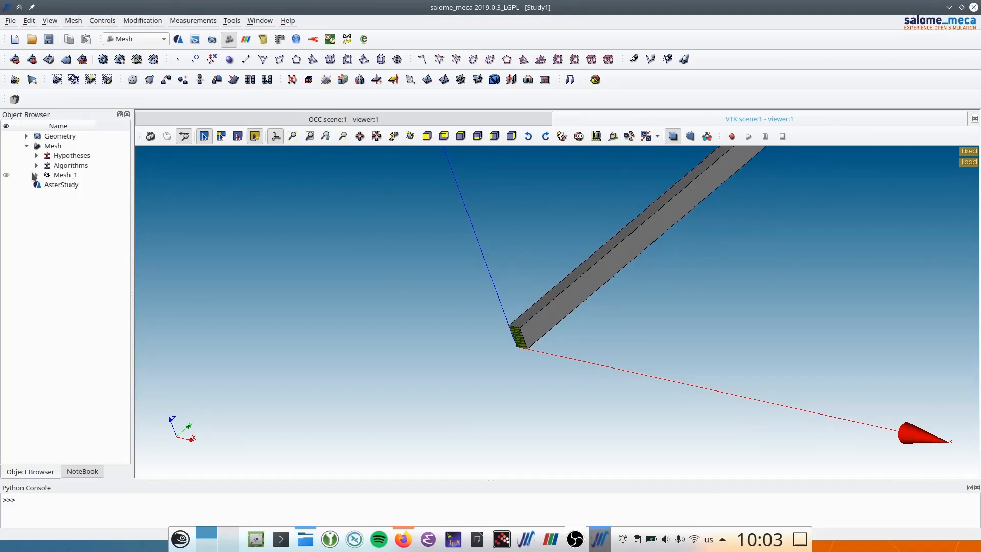
left_click(35, 176)
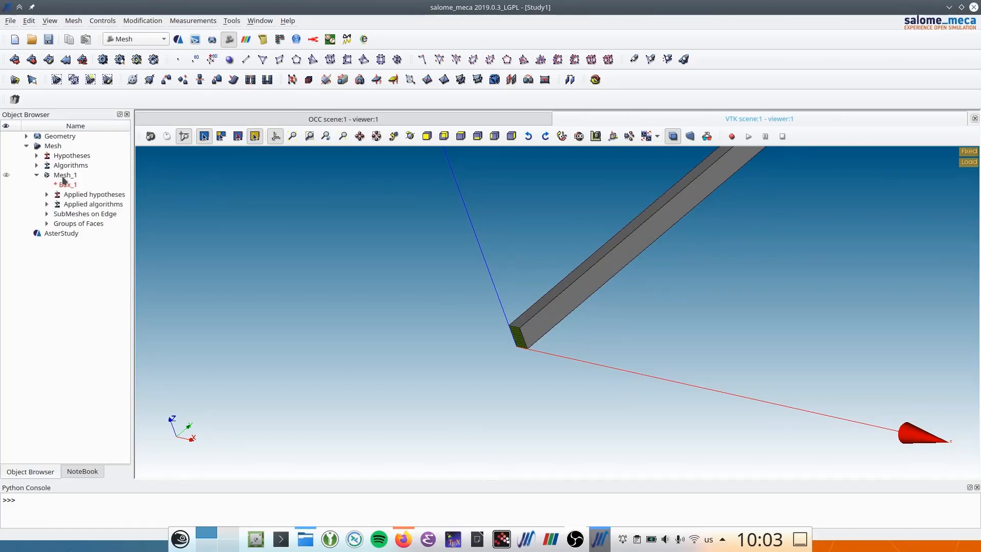
left_click(63, 177)
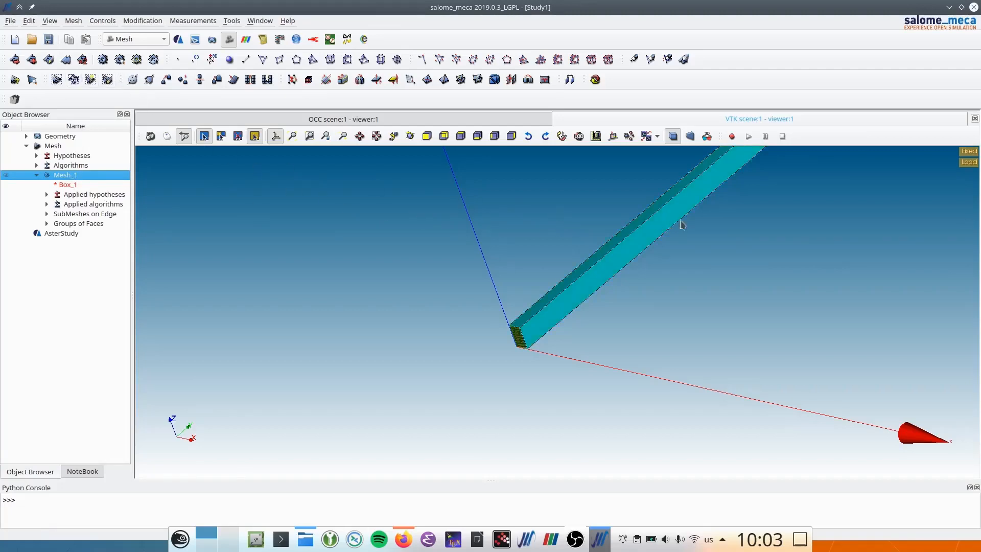
scroll(758, 215, "down", 2)
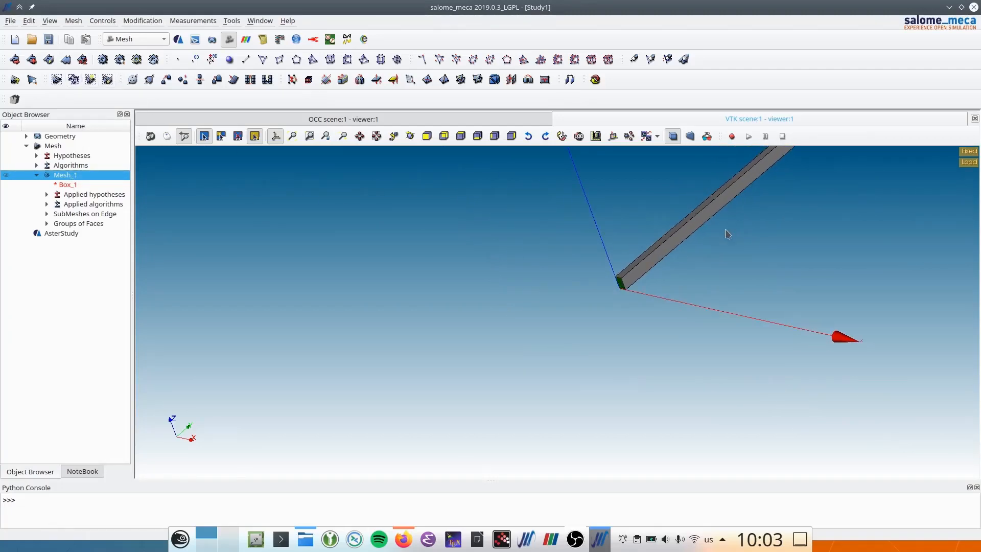
middle_click_drag(697, 248, 375, 446, "ctrl")
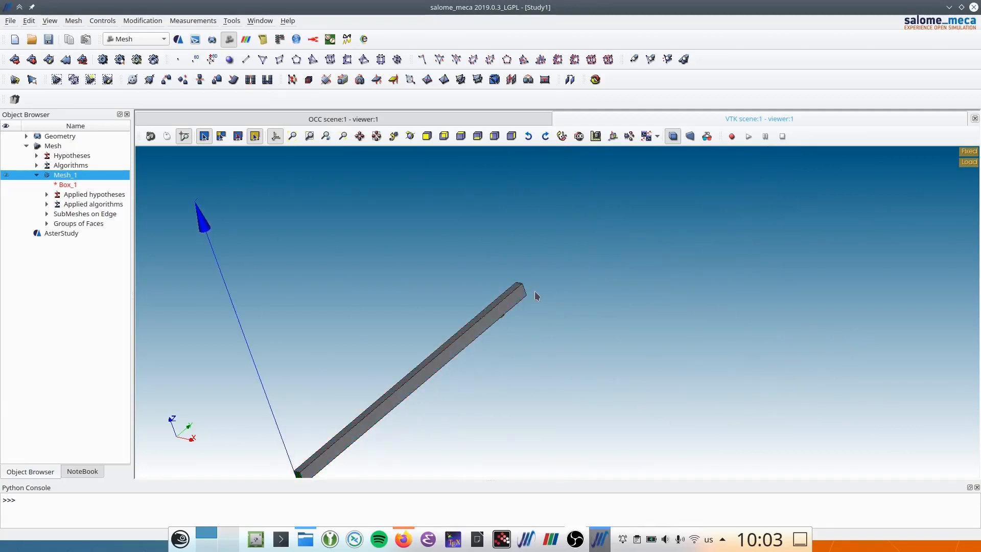
right_click_drag(525, 305, 429, 398, "ctrl")
scroll(527, 293, "up", 5)
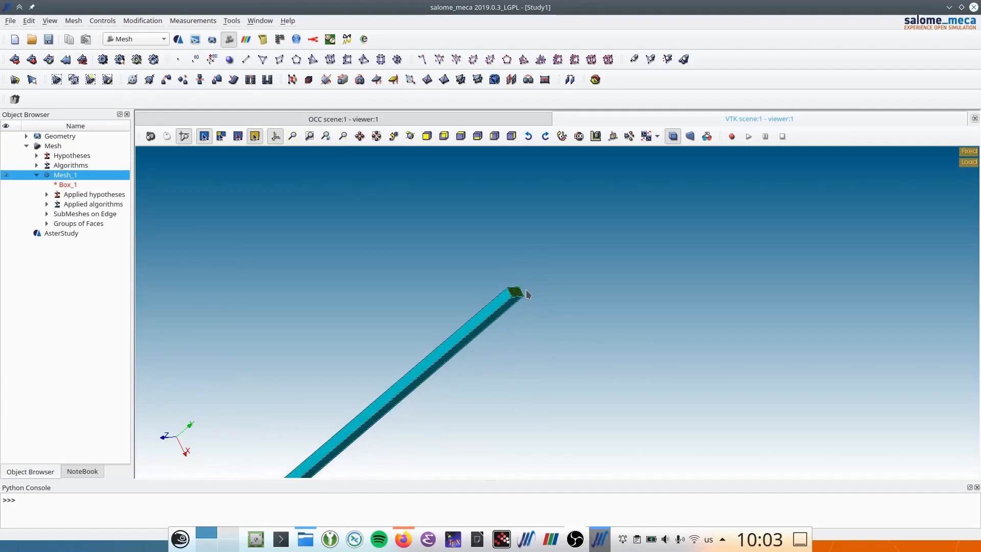
scroll(527, 294, "up", 1)
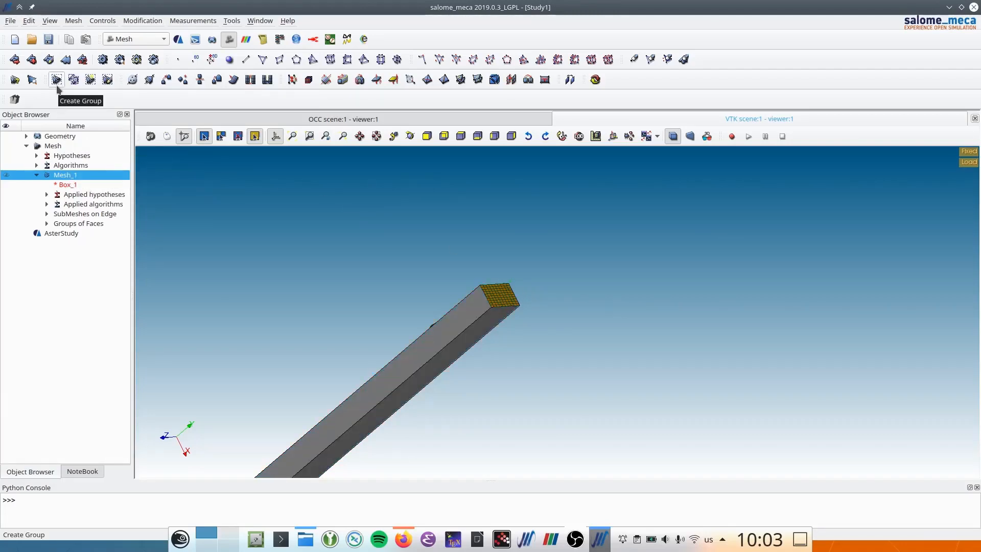
Set up a new standalone node group named Node1 on Mesh_1 with manual edition enabled
left_click(60, 82)
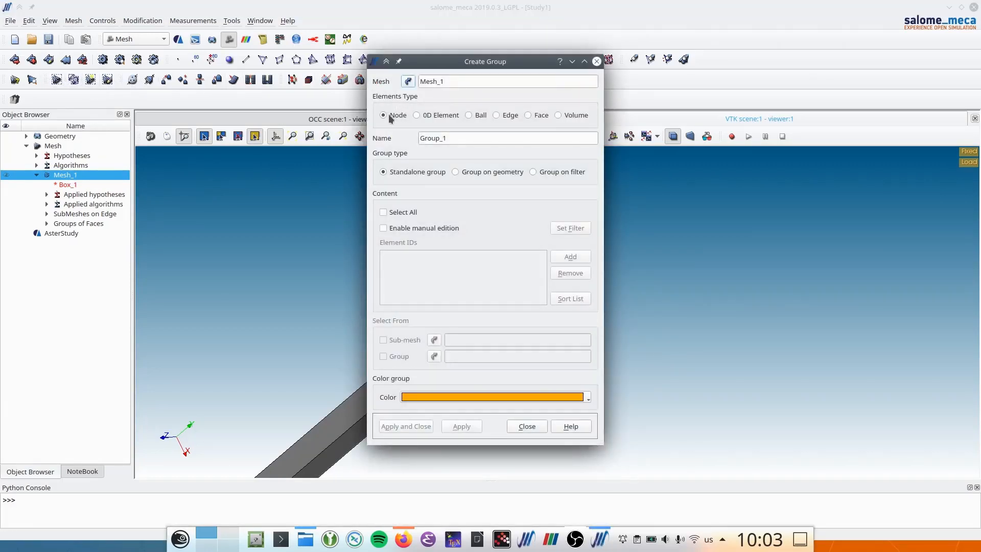
left_click_drag(452, 137, 414, 140)
type("Node1")
left_click_drag(510, 61, 812, 57)
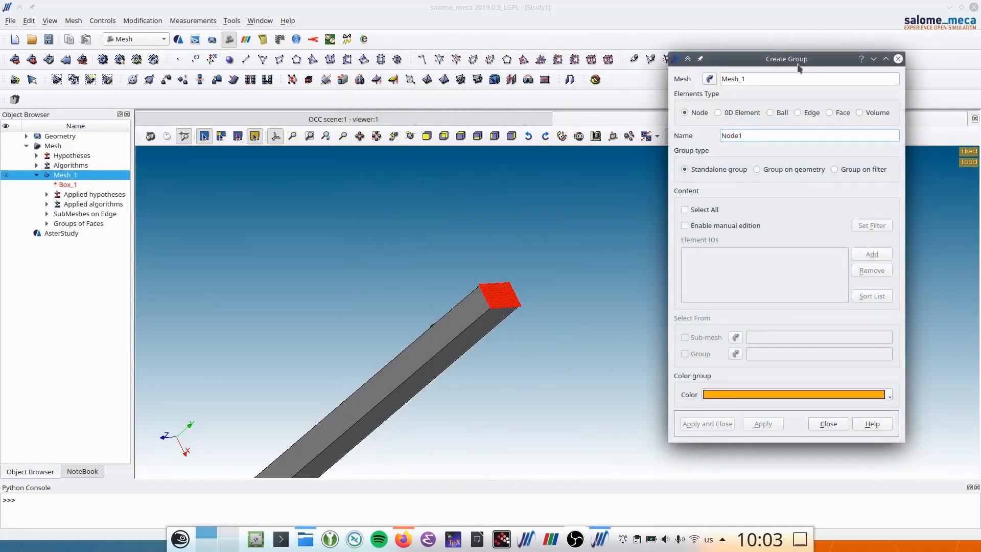
left_click(700, 228)
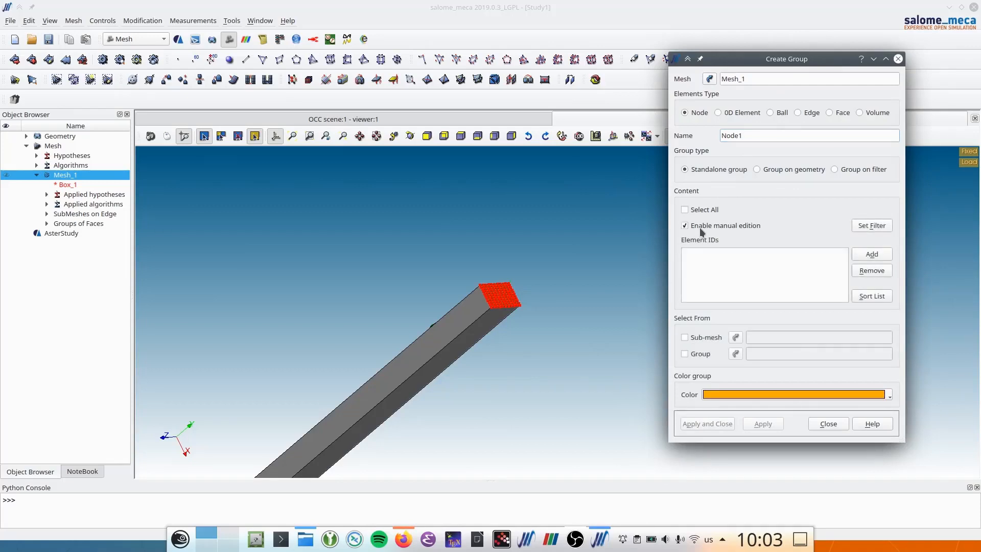
Add node 461, on the edge of the beam's far end face, to Node1 and create the group
scroll(576, 287, "up", 5)
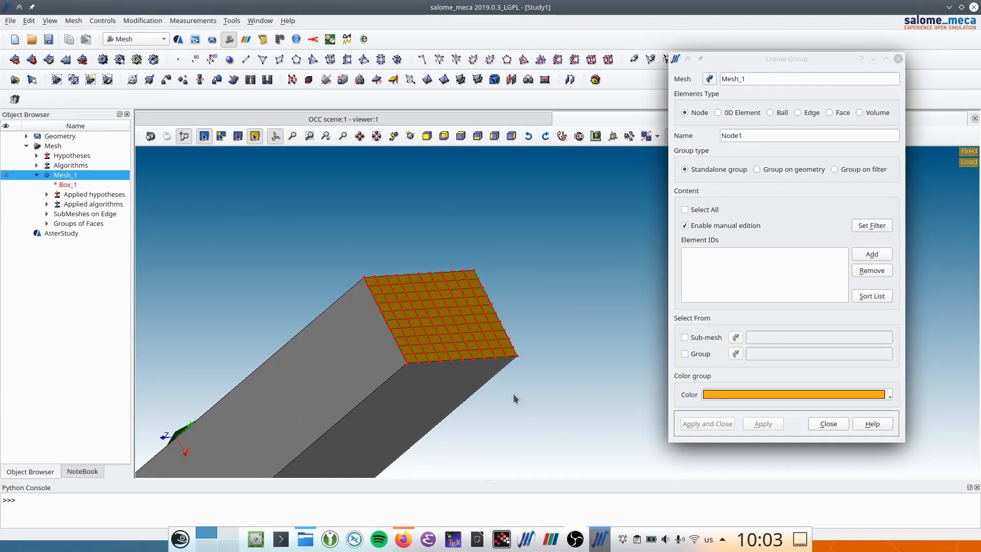
left_click(494, 312)
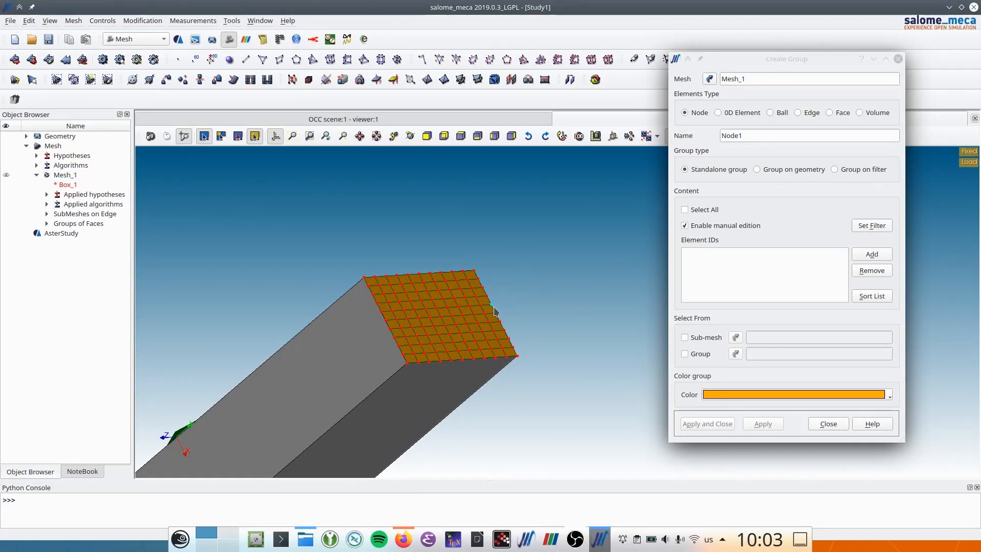
left_click(868, 255)
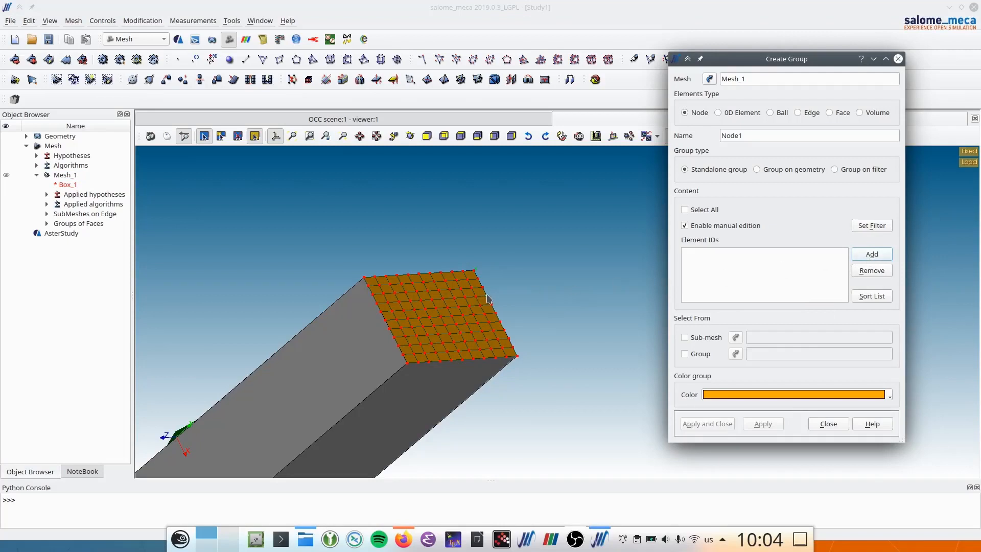
left_click(486, 297)
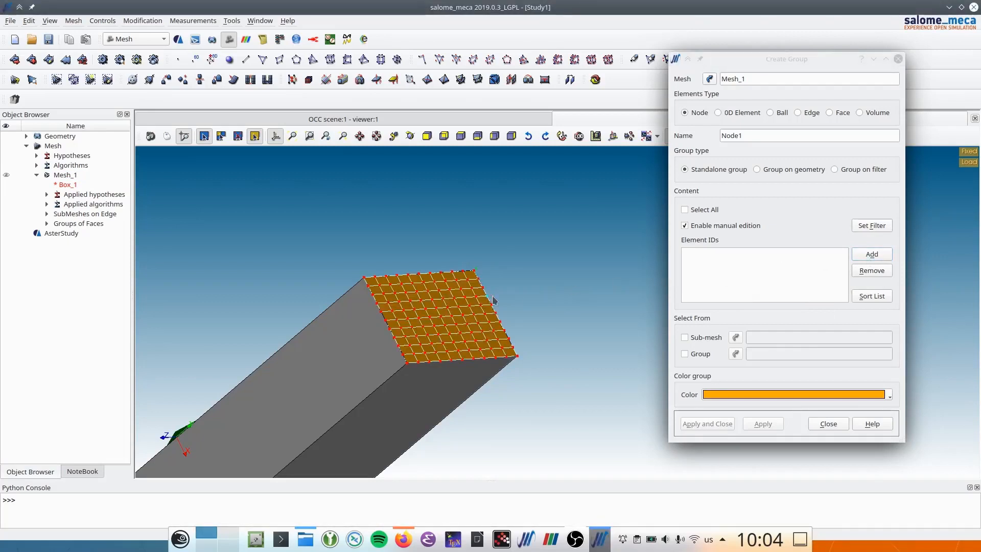
left_click(870, 254)
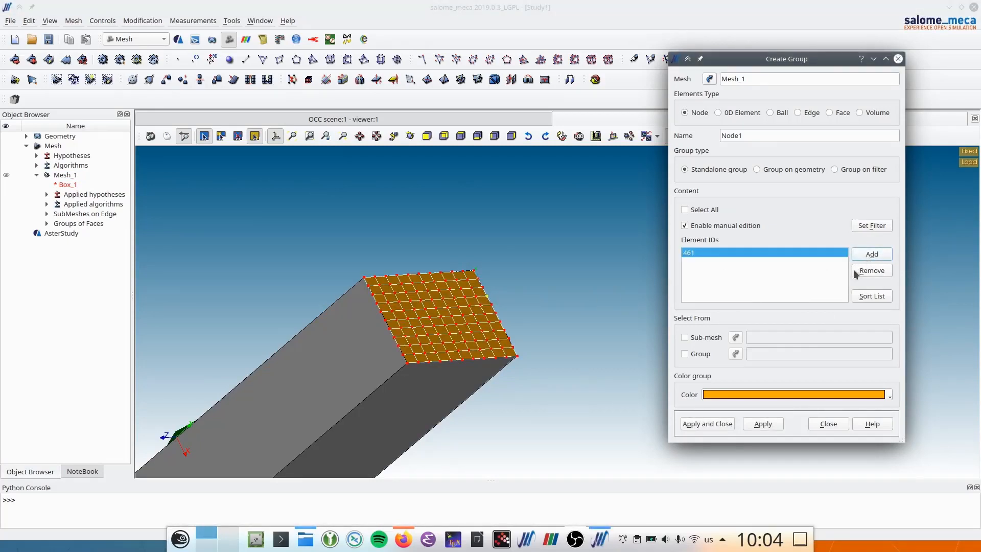
left_click(718, 423)
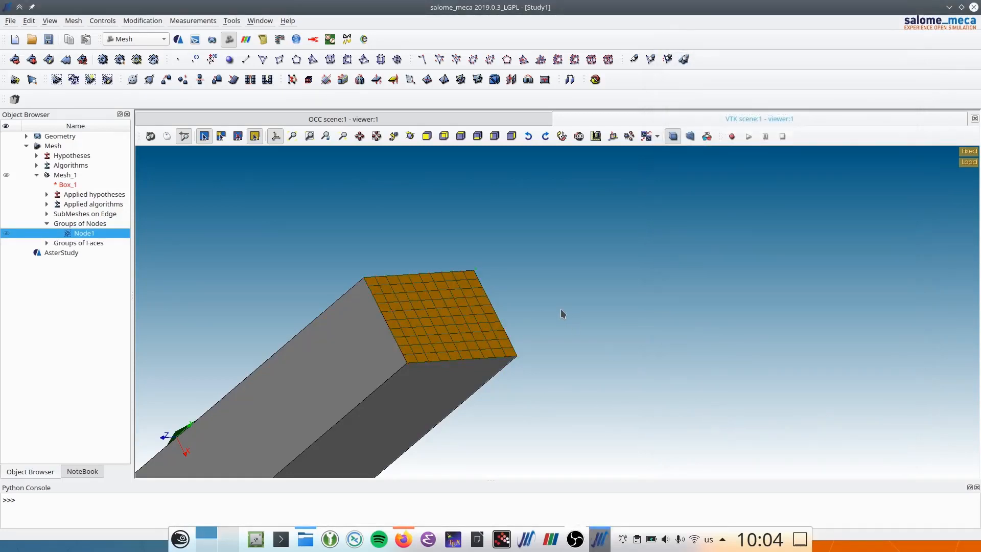
Return to the case's command tree in AsterStudy and save the study
left_click(180, 46)
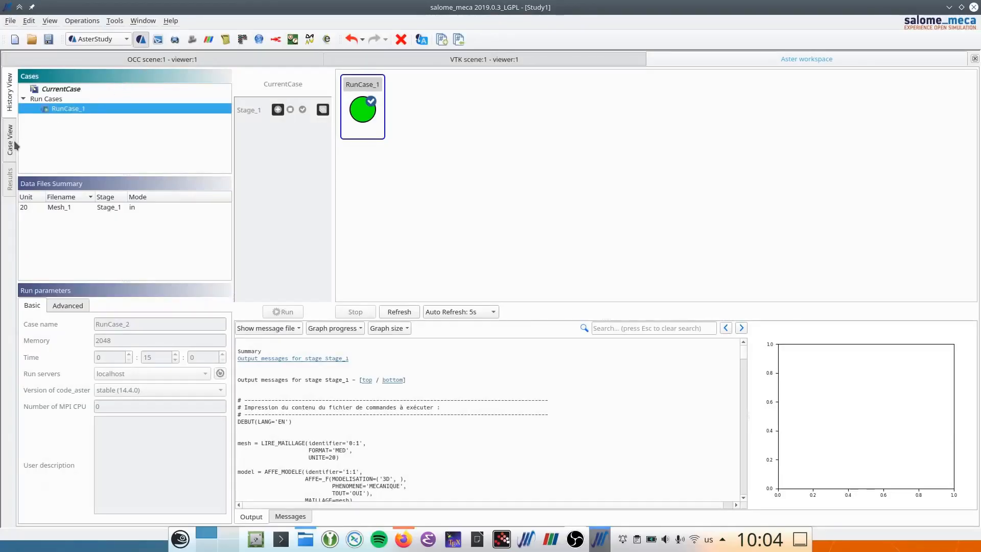
left_click(11, 145)
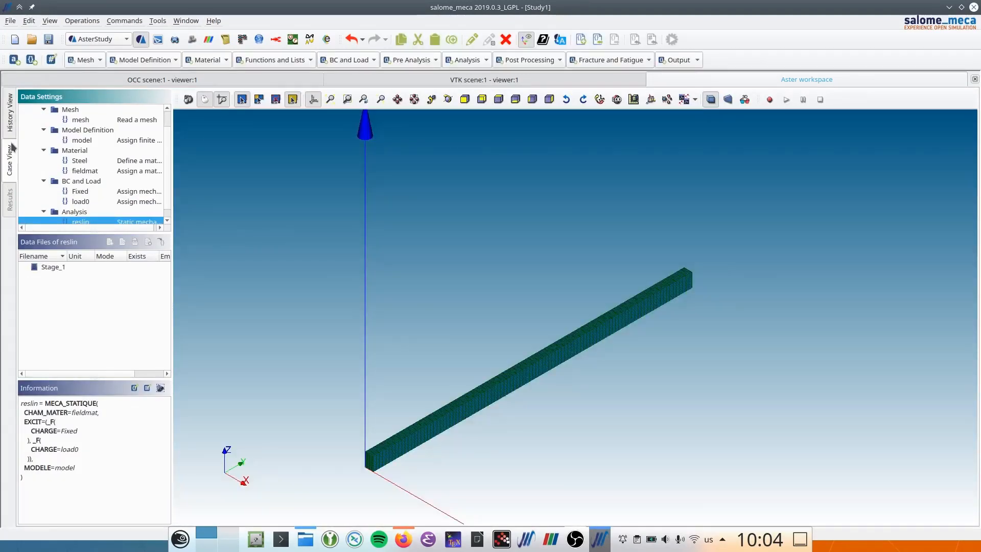
left_click(54, 44)
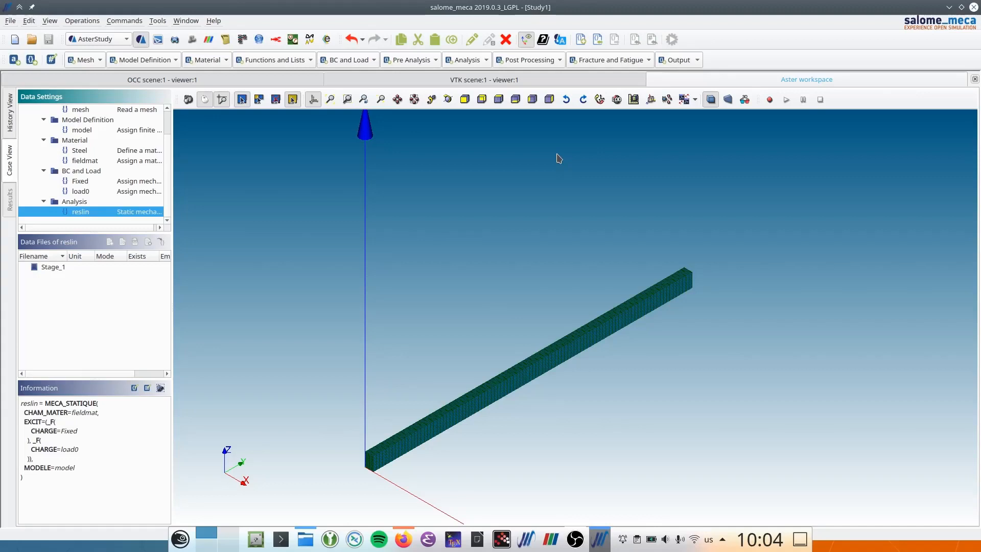
Add a POST_RELEVE_T post-processing command with one ACTION item that uses reslin as its Result
left_click(528, 64)
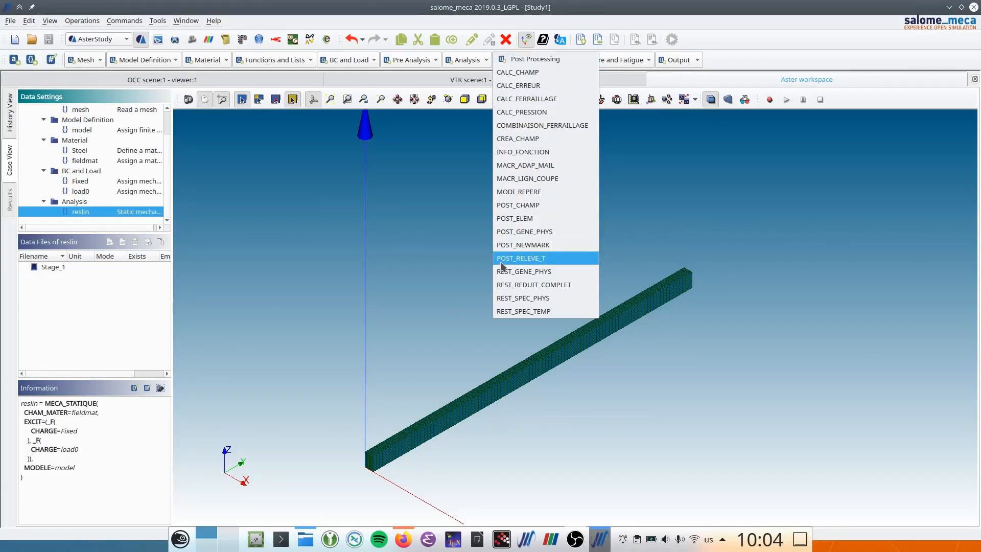
left_click(539, 260)
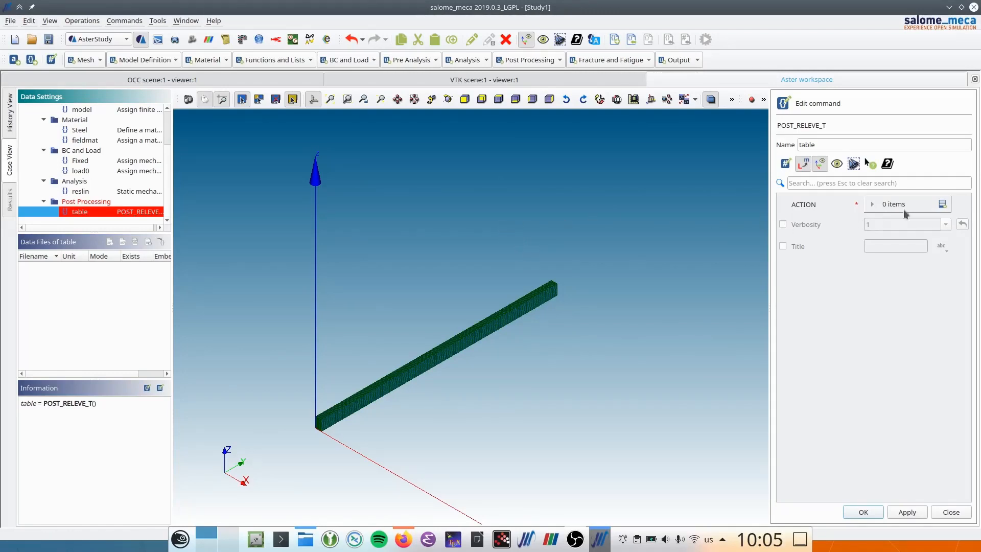
left_click(942, 204)
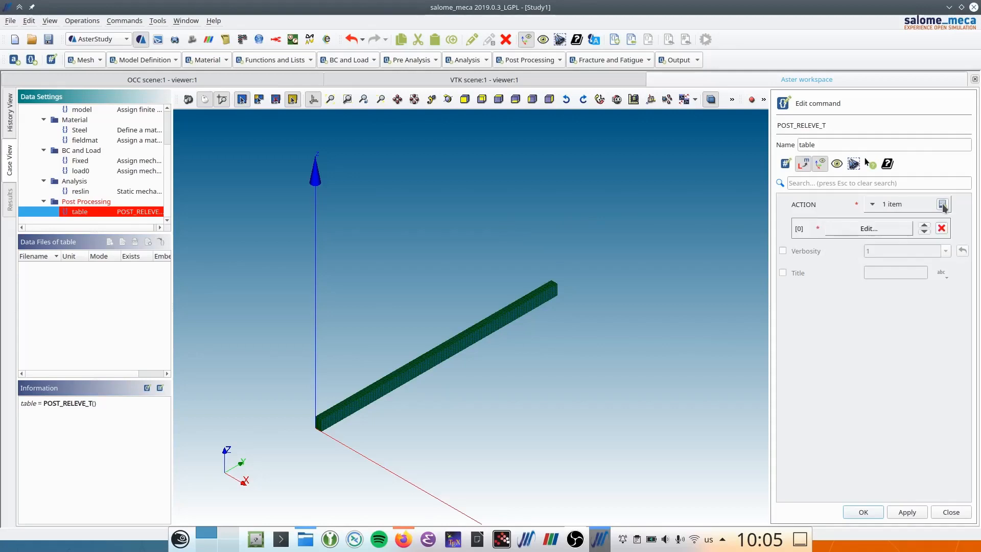
left_click(875, 228)
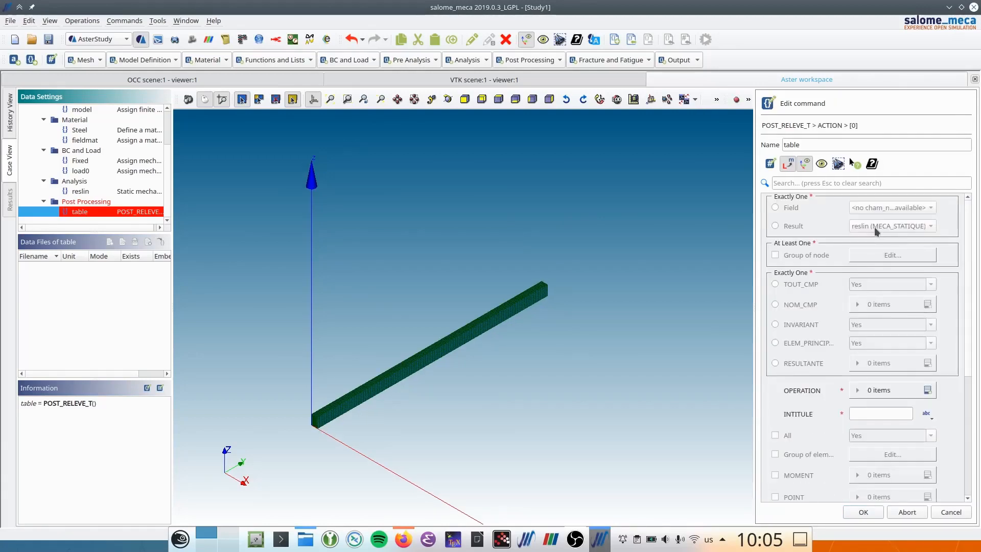
left_click(775, 226)
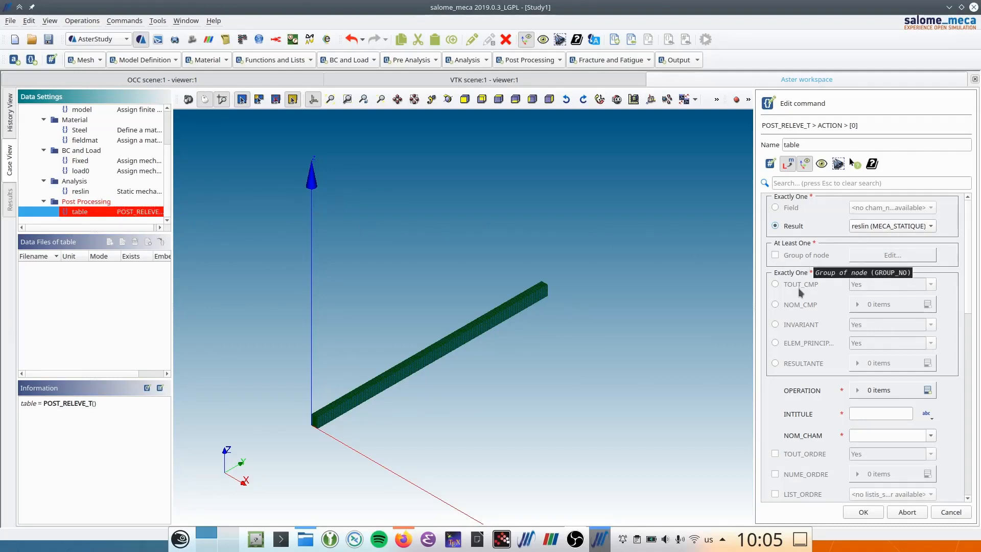
Set the ACTION item's OPERATION to one EXTRACTION entry and restrict it to the node group Node1
left_click(927, 391)
left_click(893, 414)
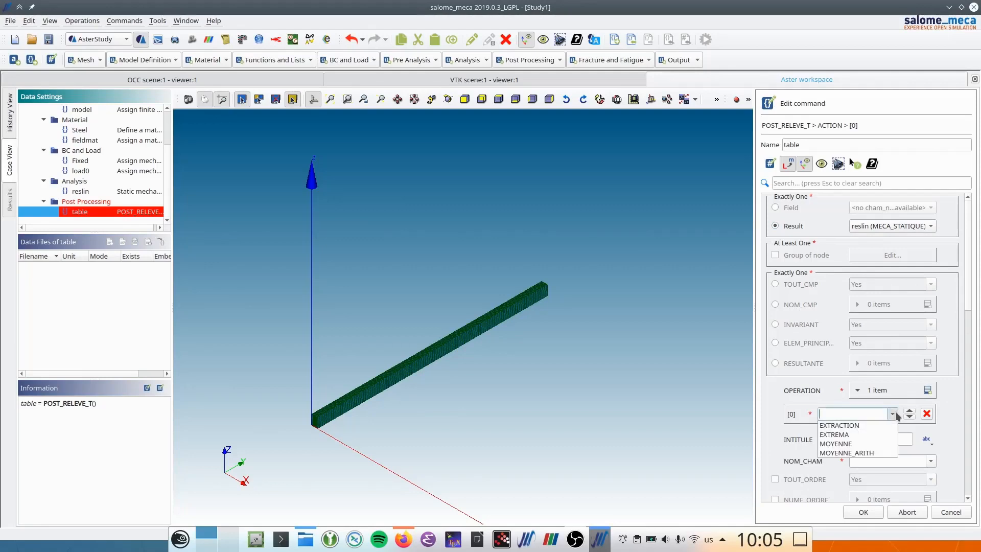
left_click(870, 427)
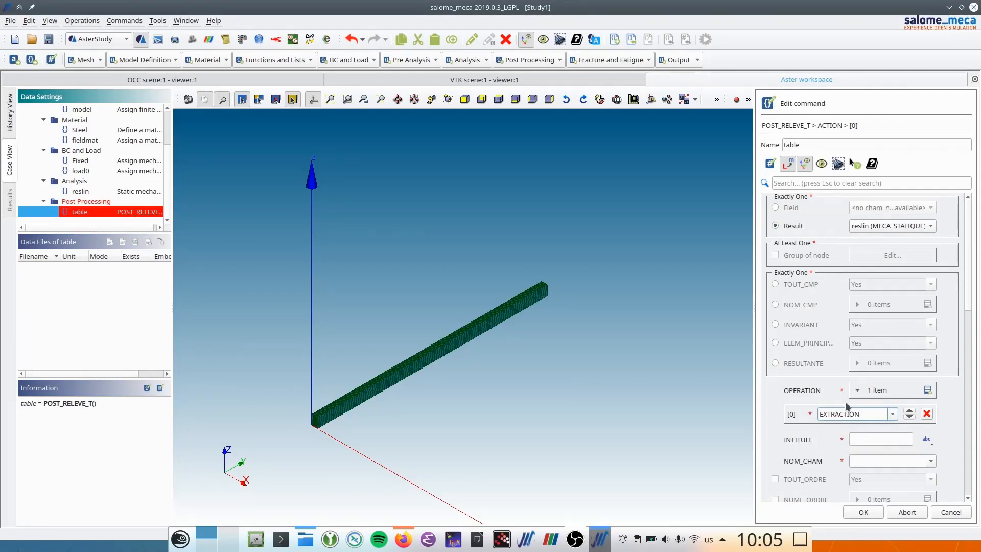
left_click(775, 255)
left_click(874, 254)
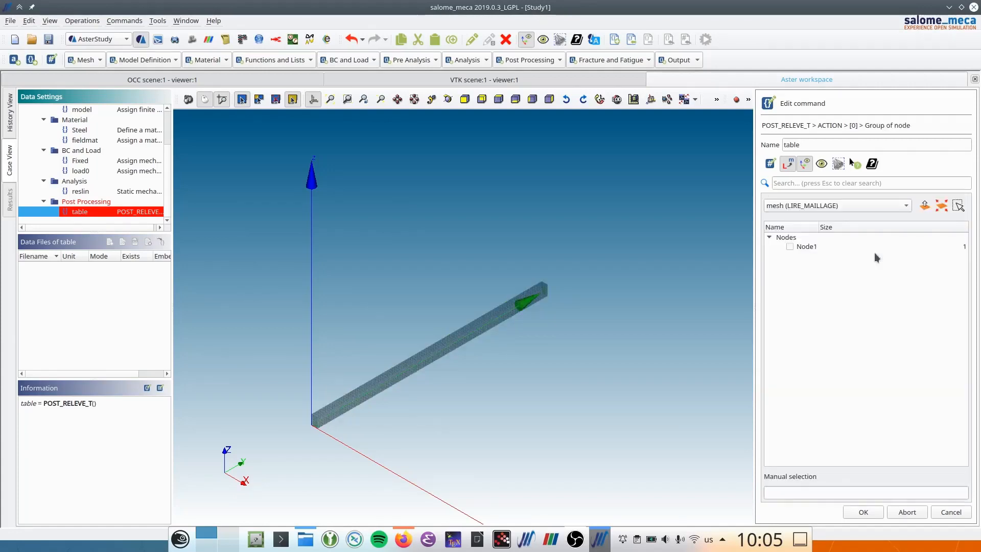
left_click(790, 247)
scroll(567, 284, "up", 5)
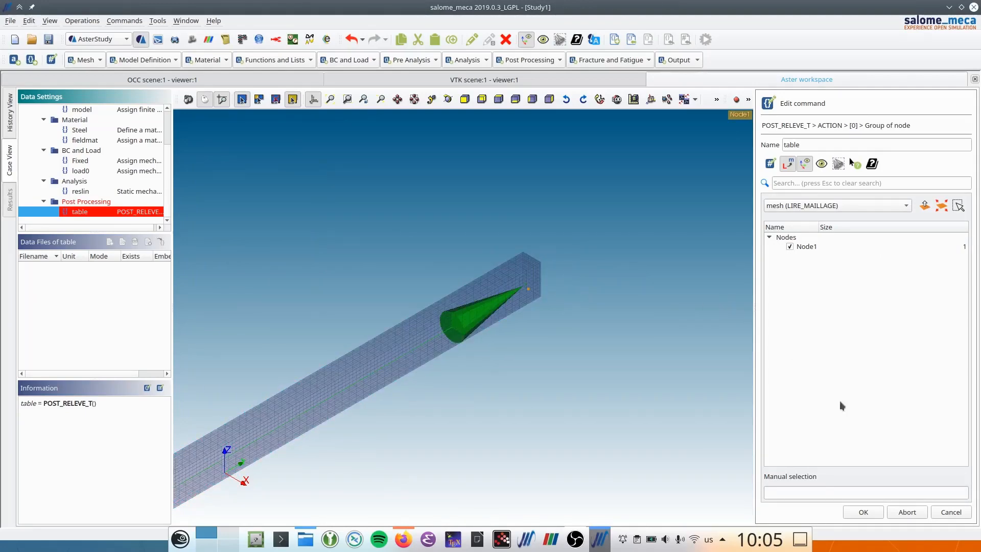
left_click(862, 512)
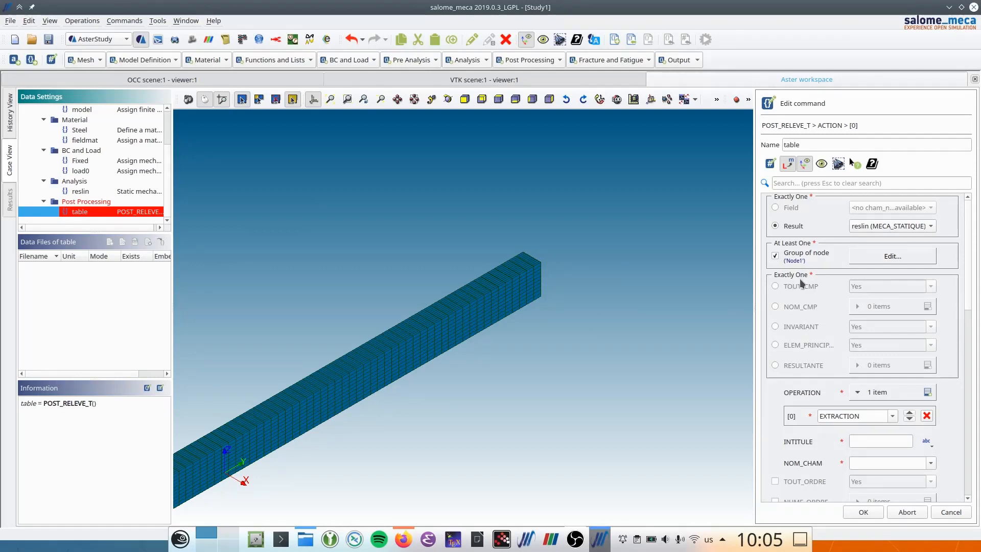
Choose RESULTANTE as the component option for the extraction and add DZ as its single item
left_click(775, 364)
left_click(927, 364)
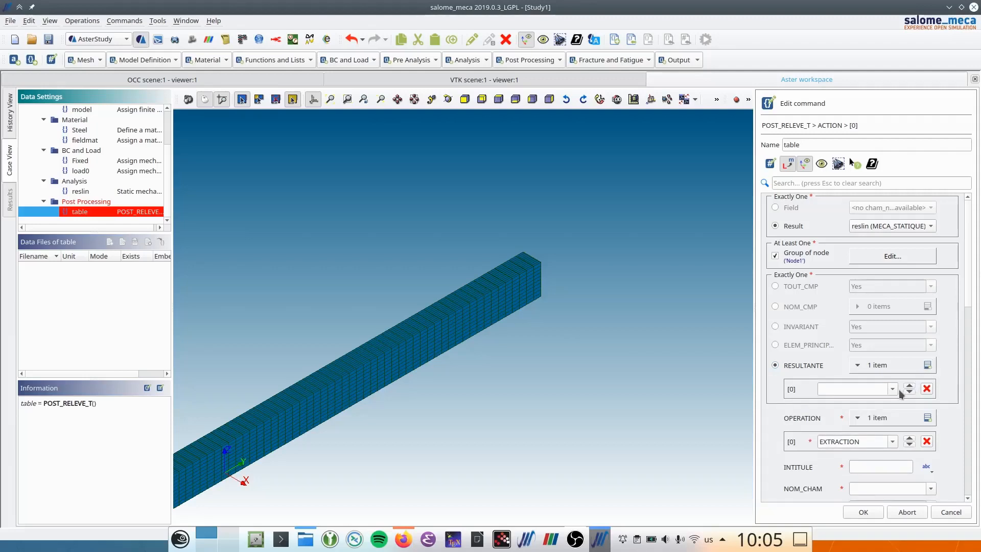
left_click(894, 391)
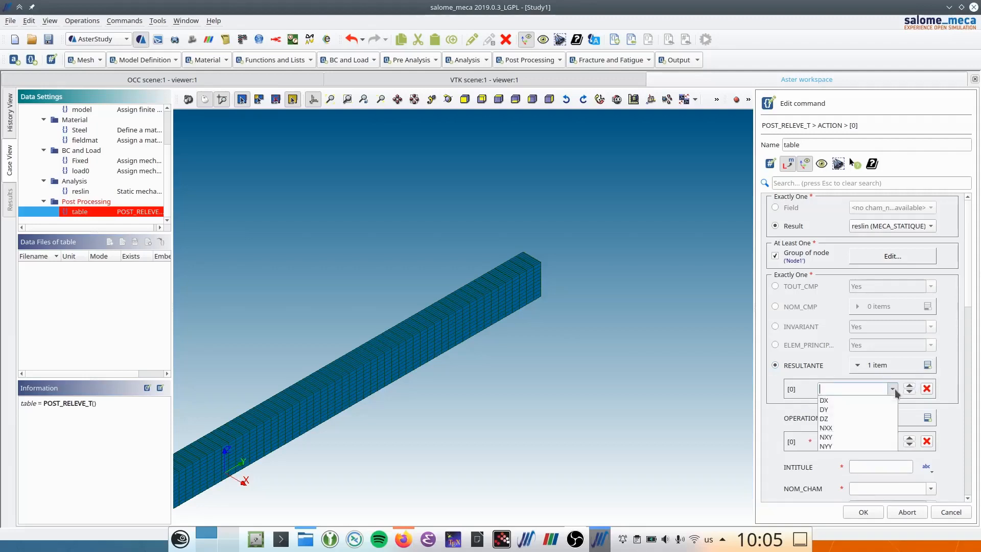
left_click(866, 417)
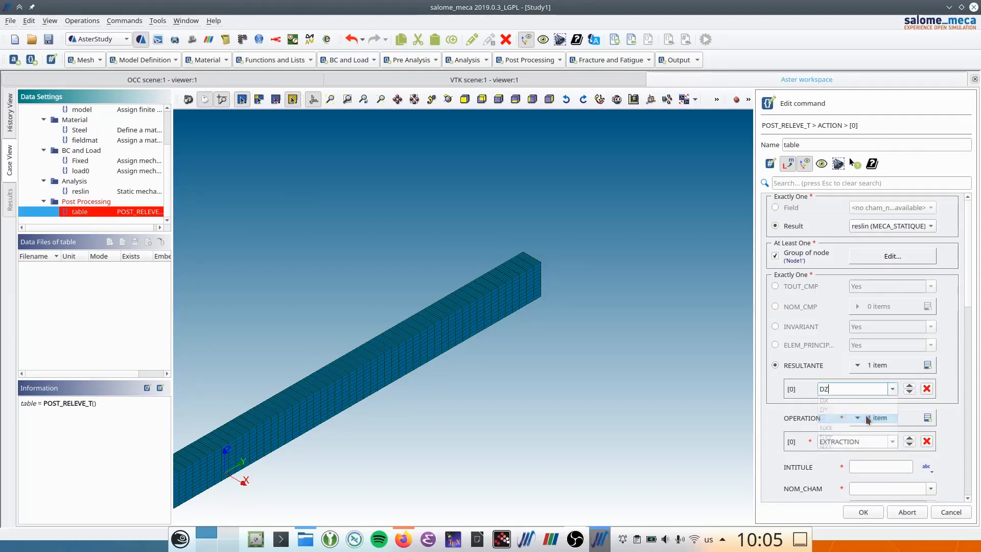
Set INTITULE to Displacement and NOM_CHAM to DEPL, and confirm the POST_RELEVE_T command
scroll(962, 378, "down", 3)
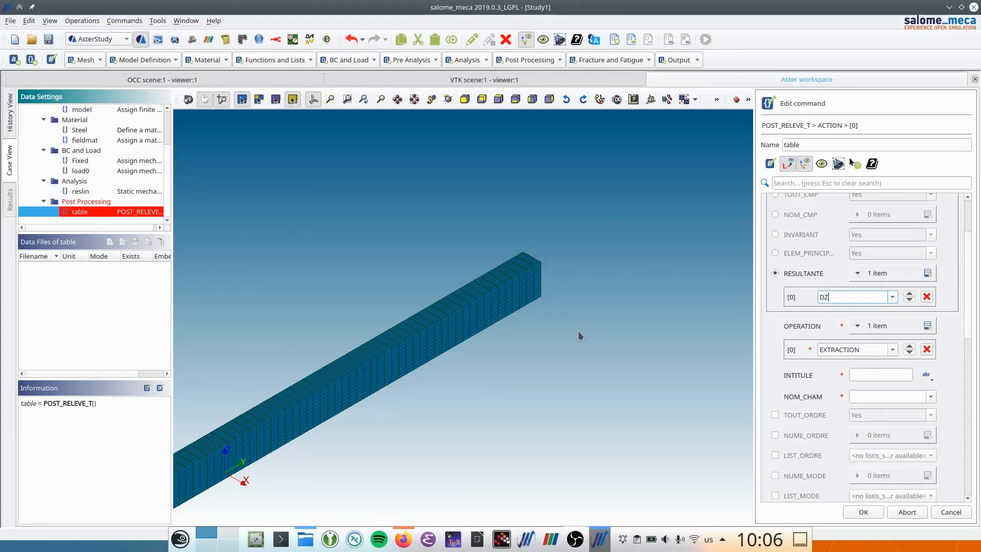
left_click(887, 374)
type("Displacement")
left_click(930, 396)
scroll(883, 445, "down", 1)
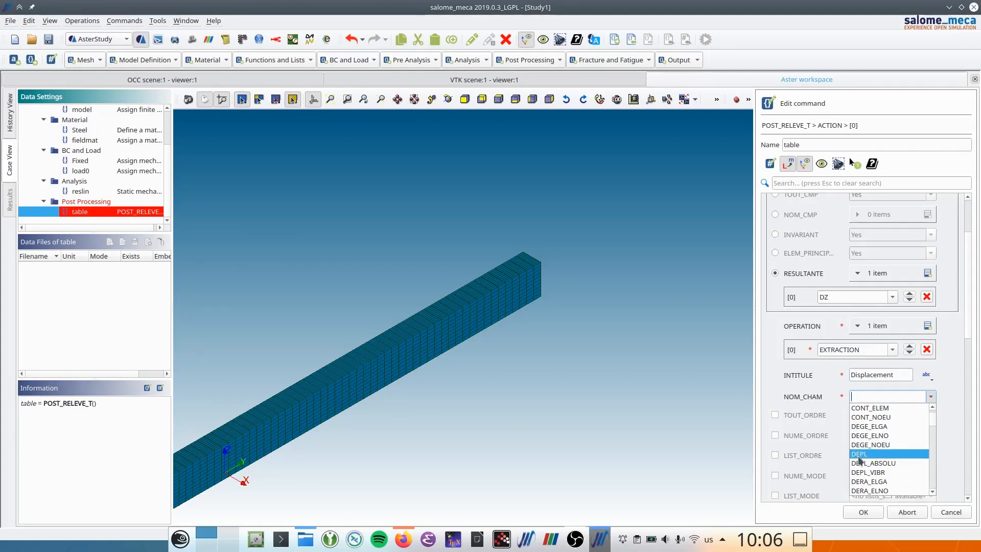
left_click(859, 455)
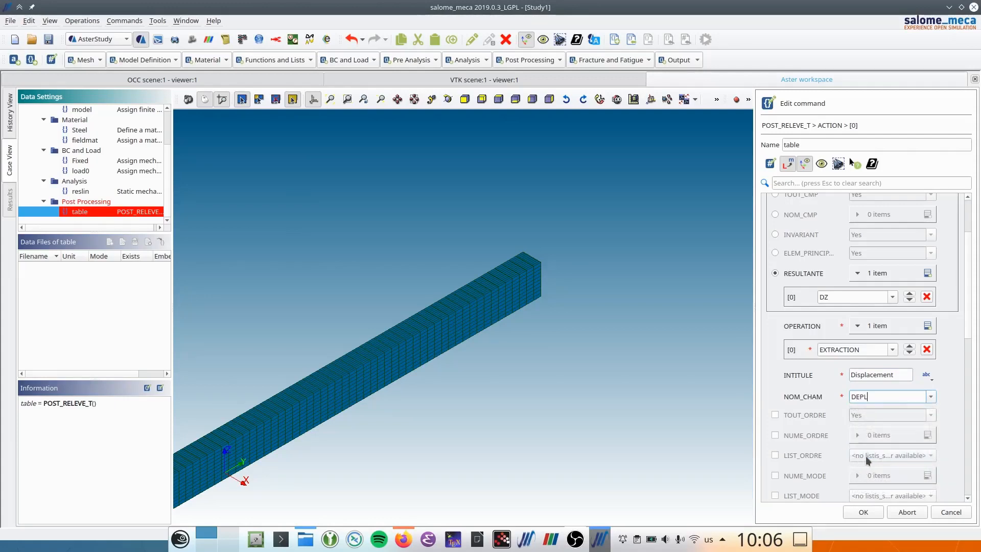
left_click(863, 514)
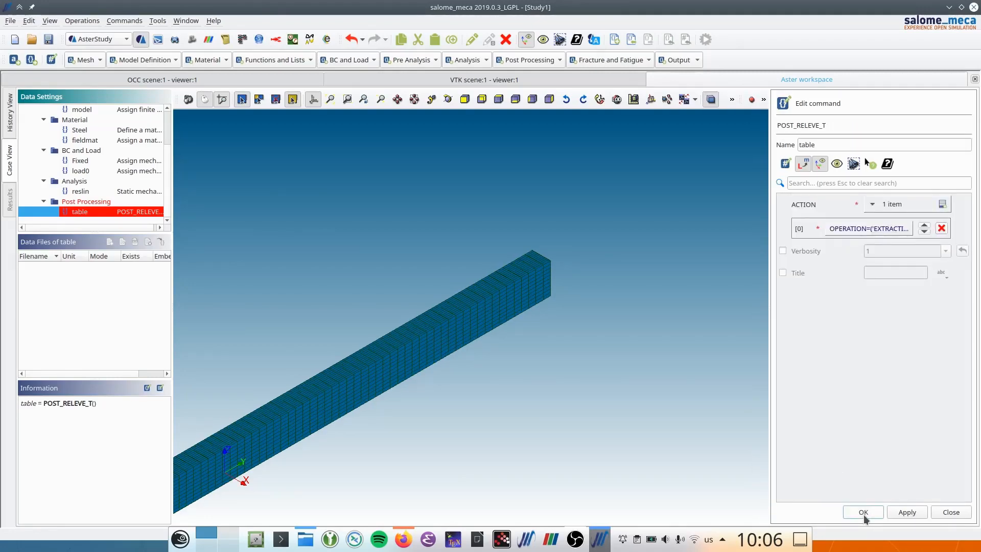
left_click(864, 512)
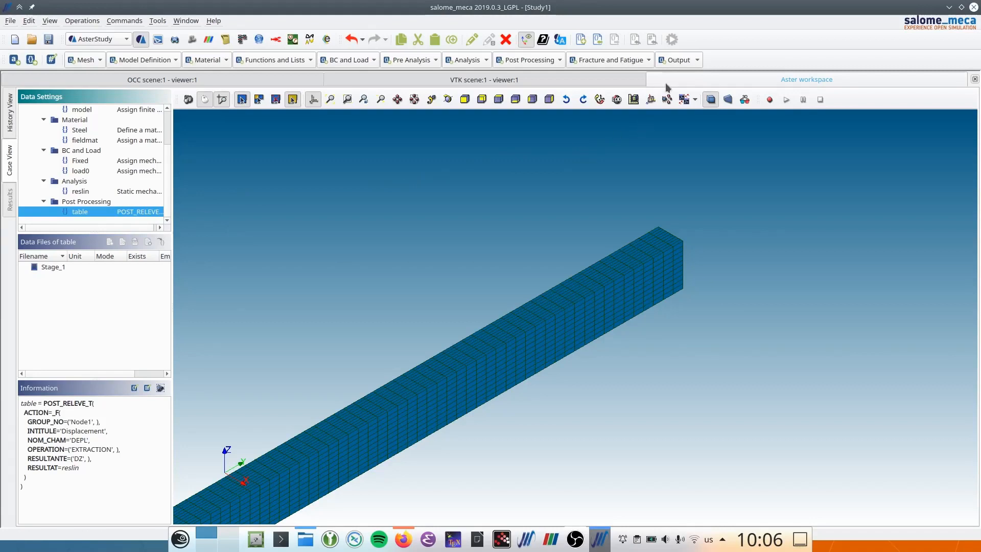
Add an IMPR_TABLE output command for the POST_RELEVE_T table, with dz_talbe.npy in the OpenTurns folder as its output file
left_click(682, 60)
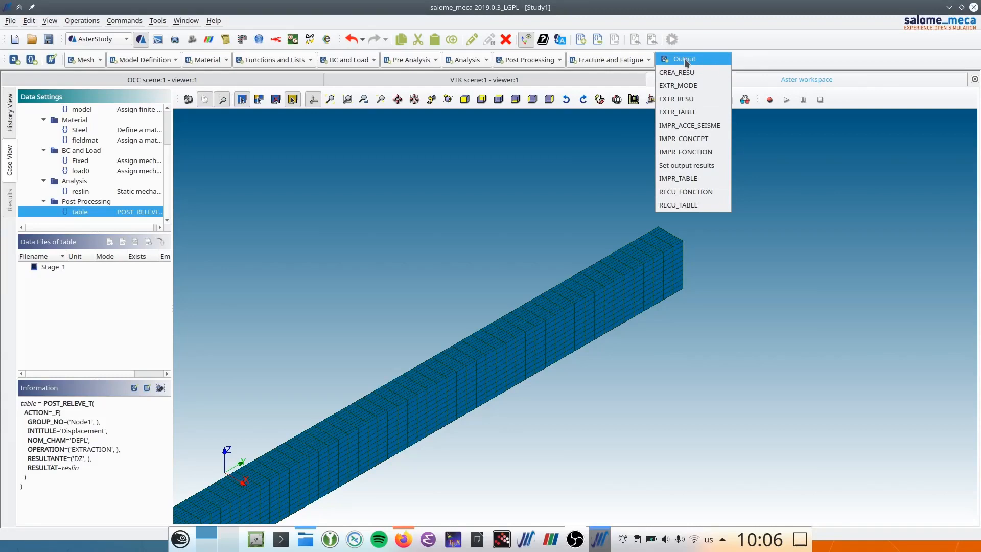
left_click(689, 181)
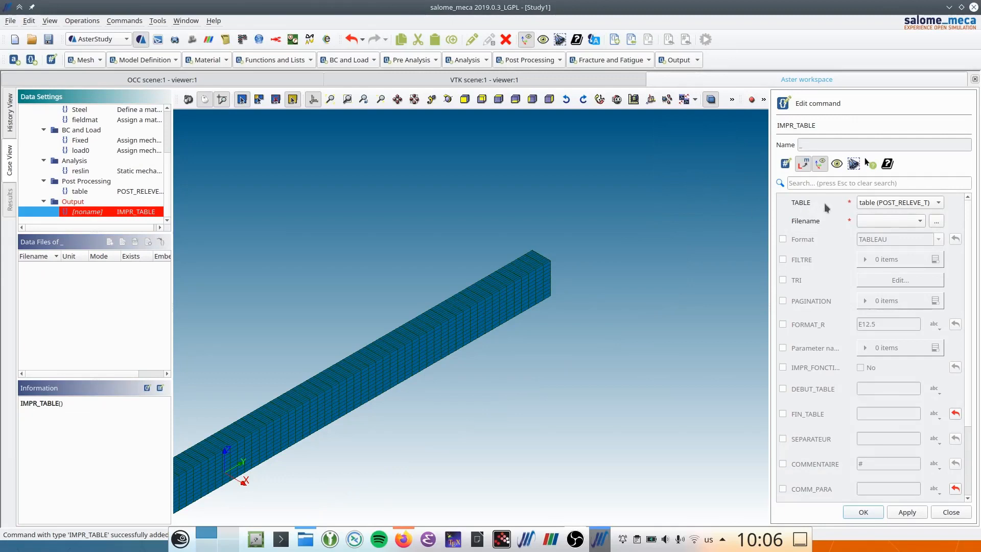
left_click(876, 203)
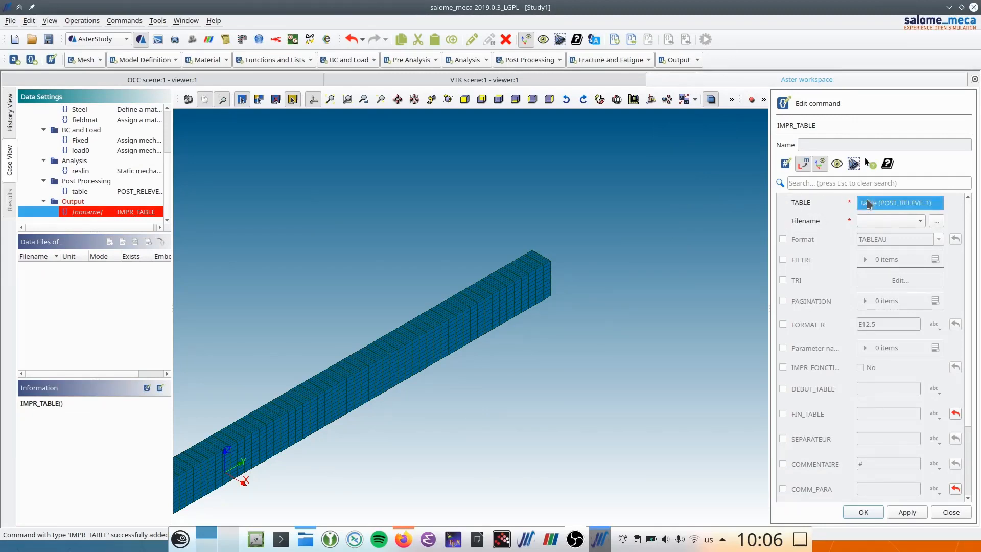
left_click(877, 203)
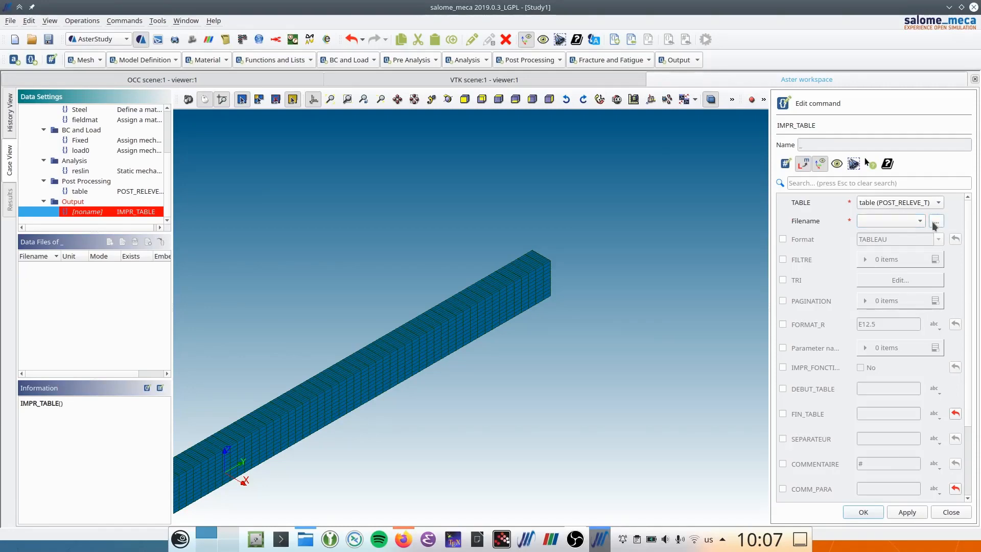
left_click(933, 222)
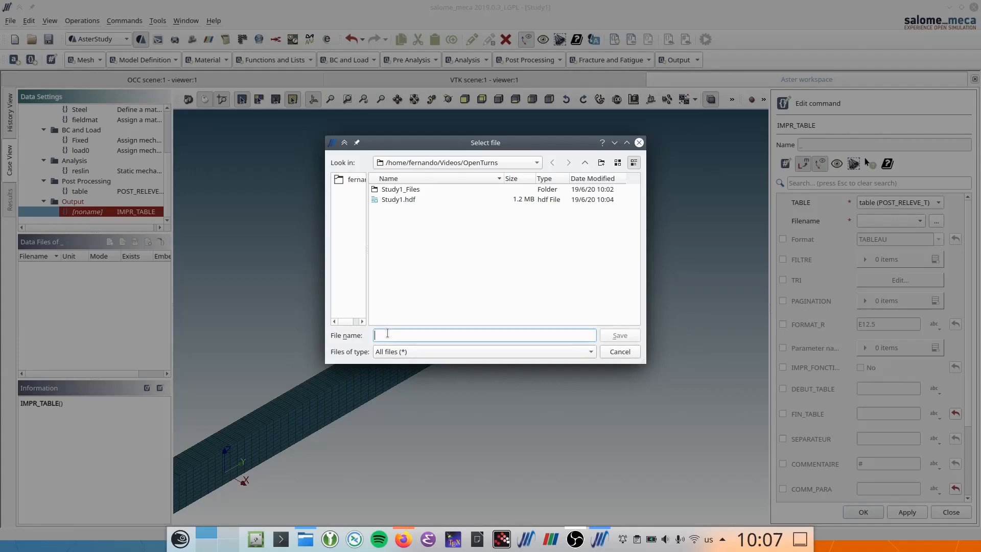
type("dz_talbe.npy")
left_click(619, 335)
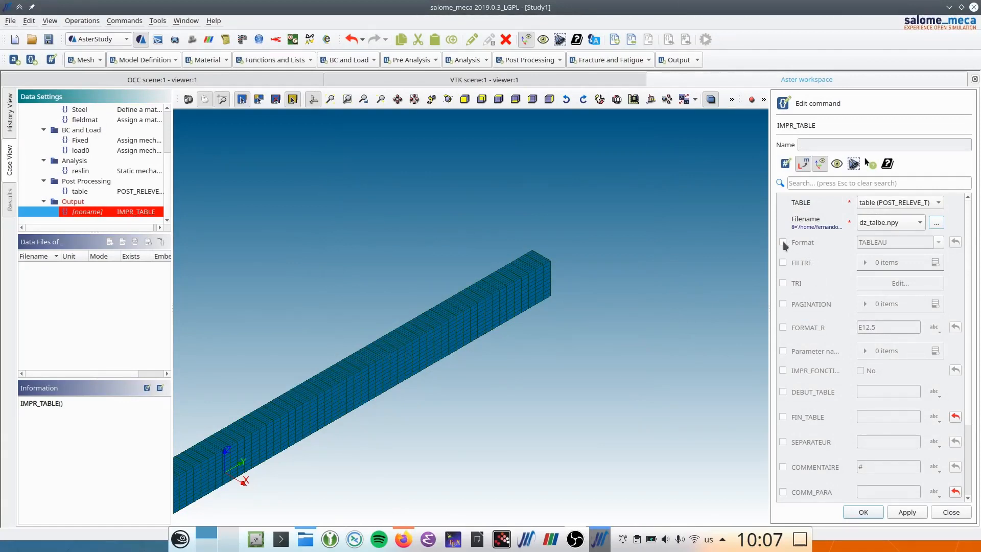
Enable the TABLEAU format, add DZ as the only parameter name, and confirm the IMPR_TABLE command
left_click(783, 242)
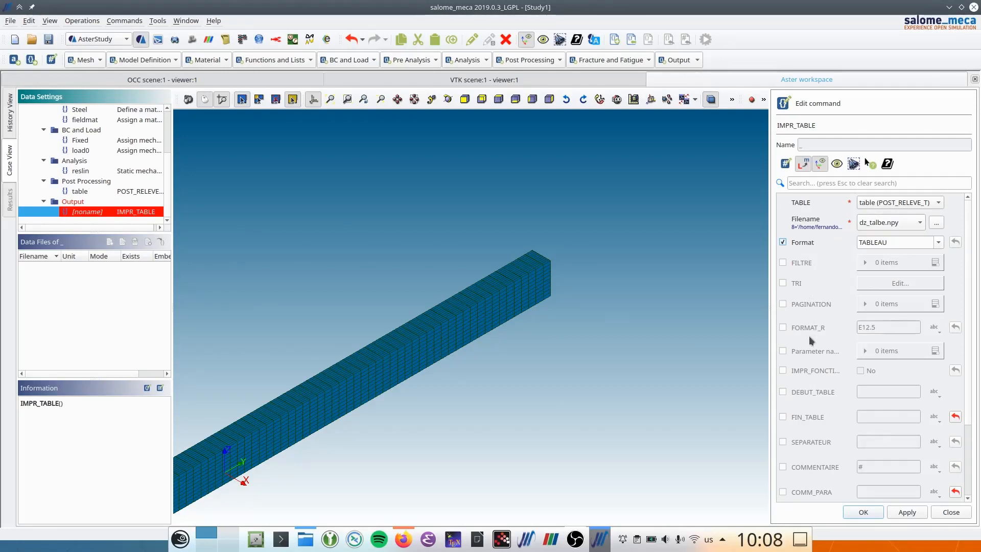
scroll(808, 337, "down", 3)
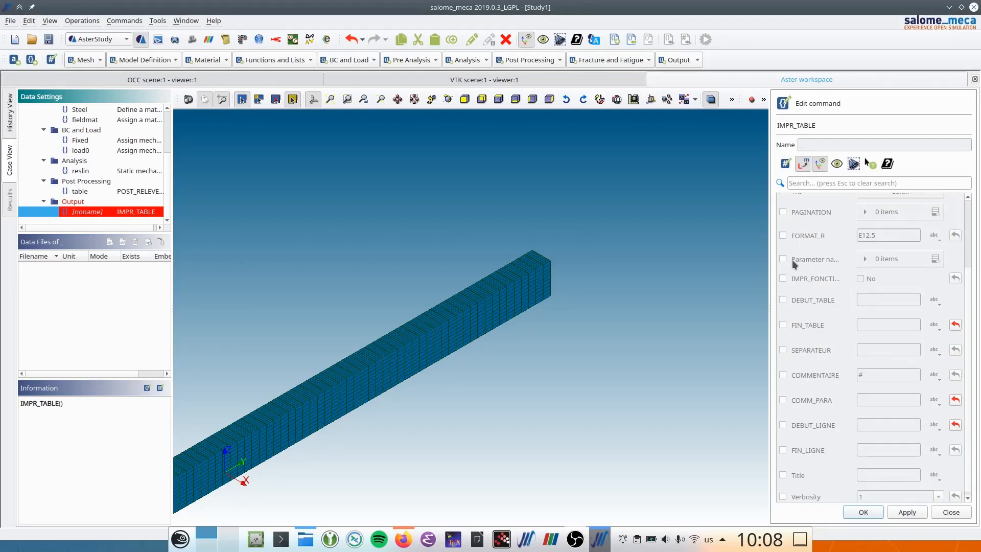
scroll(818, 260, "up", 3)
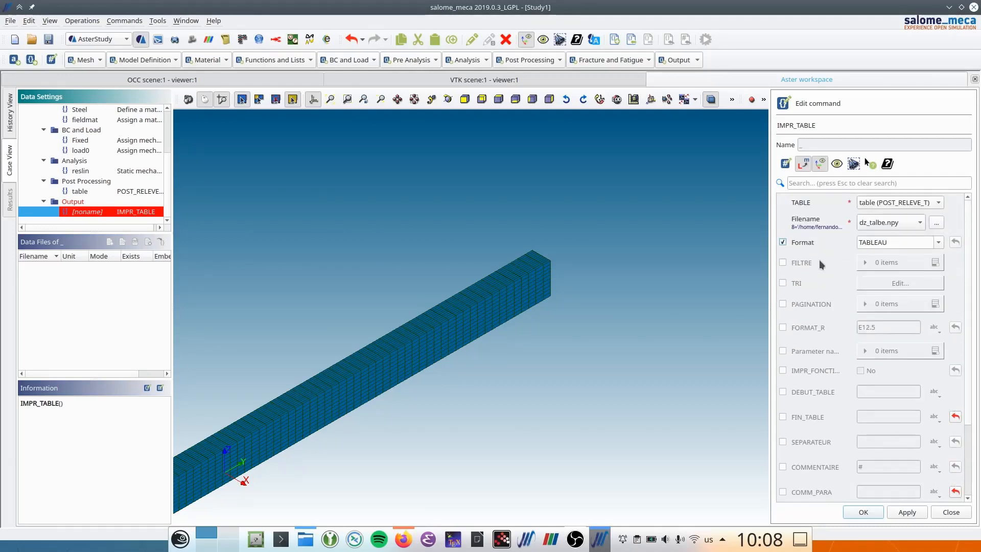
double_click(878, 243)
left_click(782, 351)
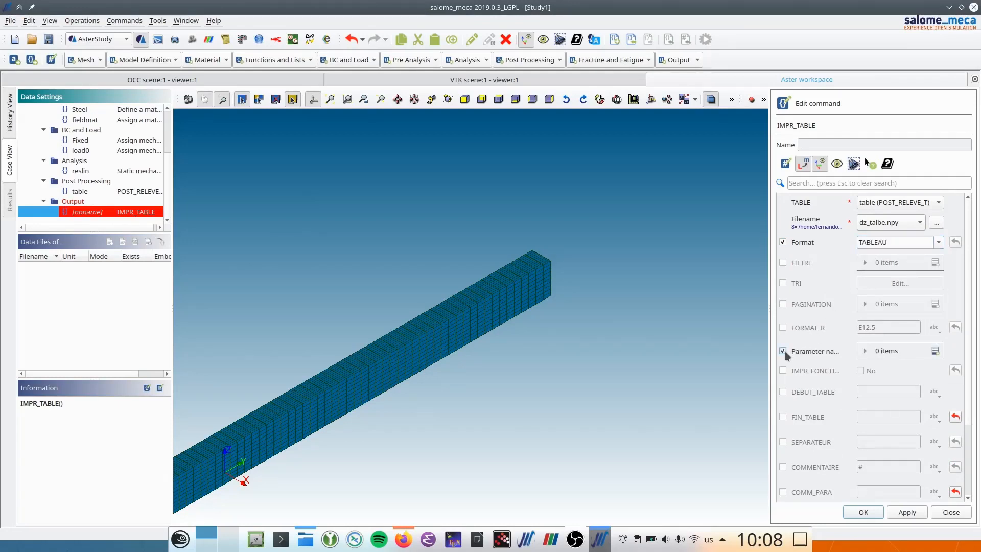
left_click(935, 351)
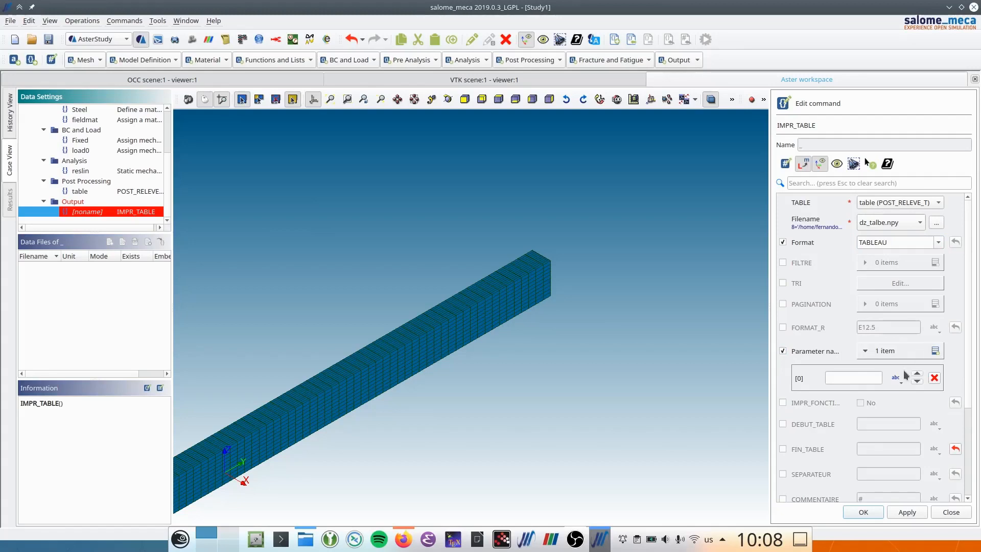
left_click(861, 377)
type("DZ")
left_click(863, 515)
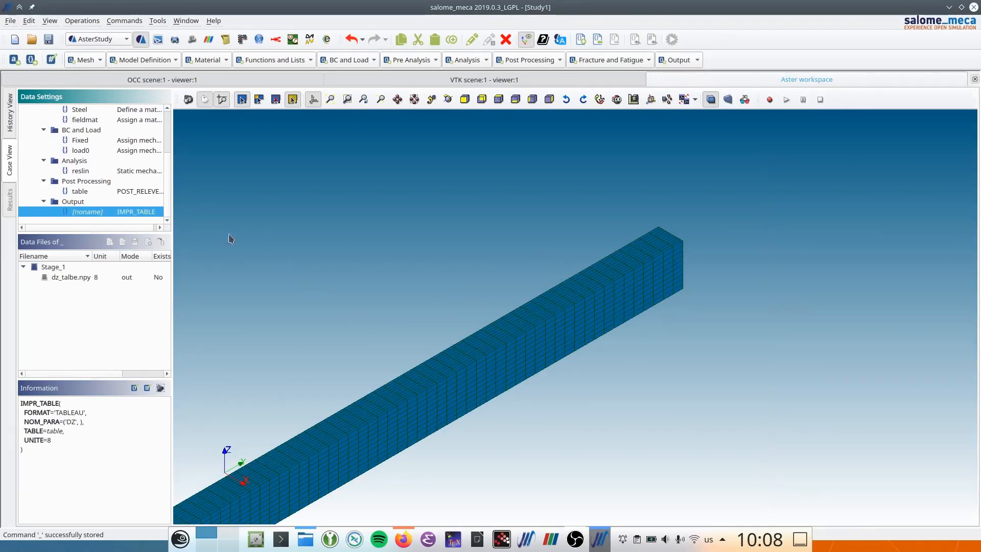
Save the study and run the current case from the case history as RunCase_2
left_click(47, 40)
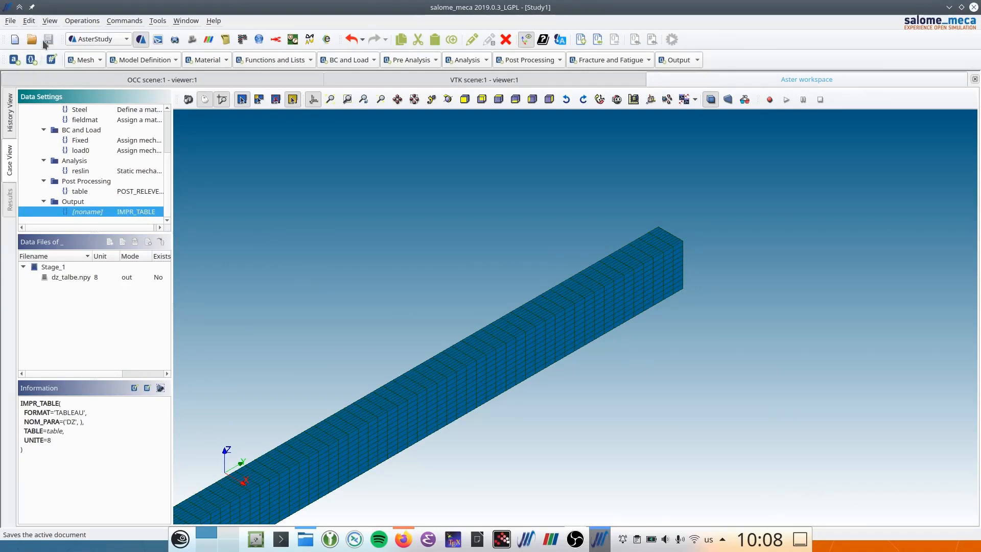
left_click(12, 111)
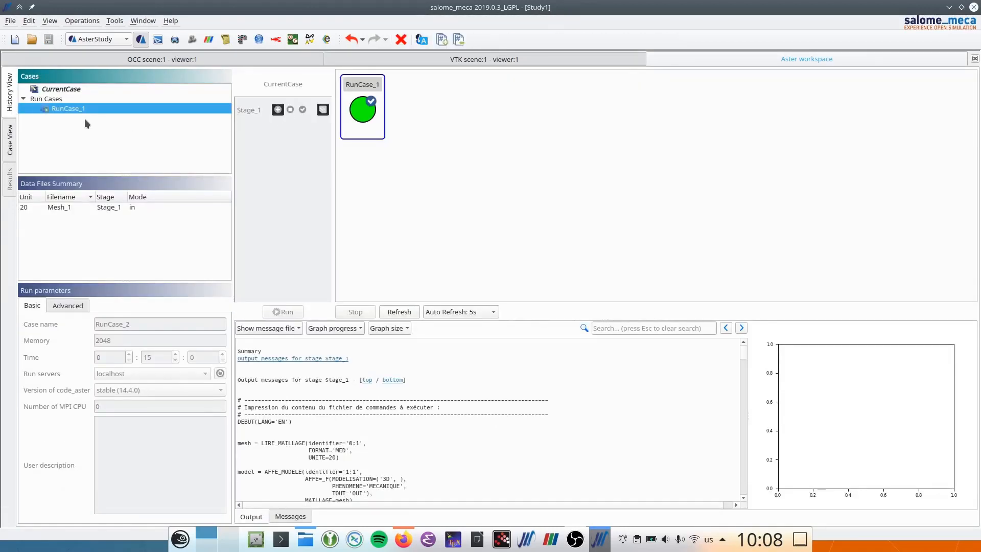
left_click(54, 88)
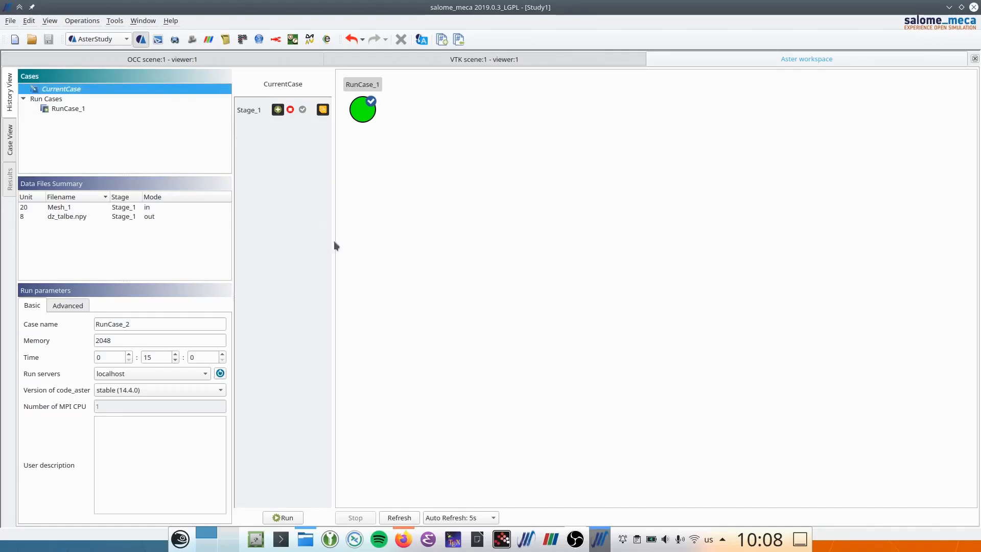
left_click(284, 518)
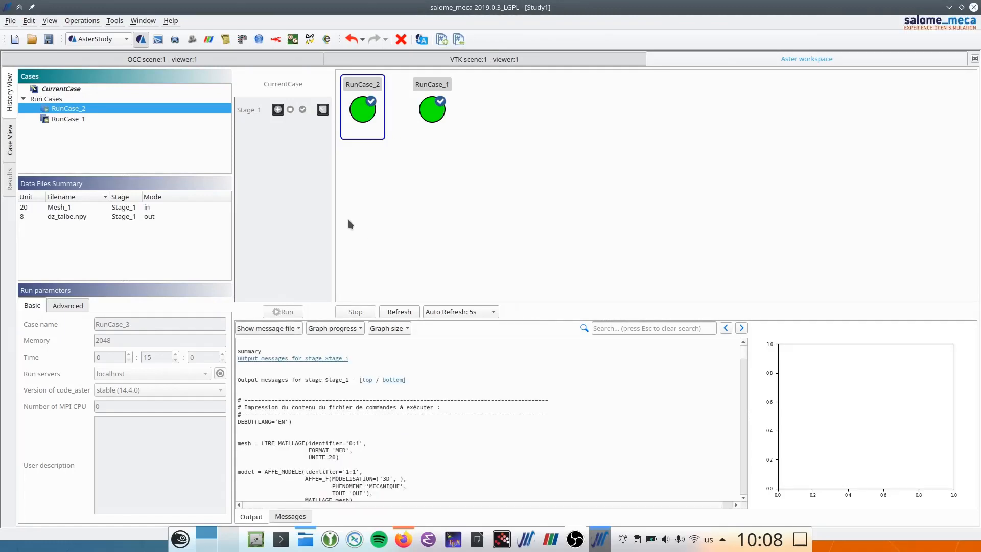
Switch to the Dolphin file manager and open dz_talbe.npy from the OpenTurns folder in Kate
left_click(306, 543)
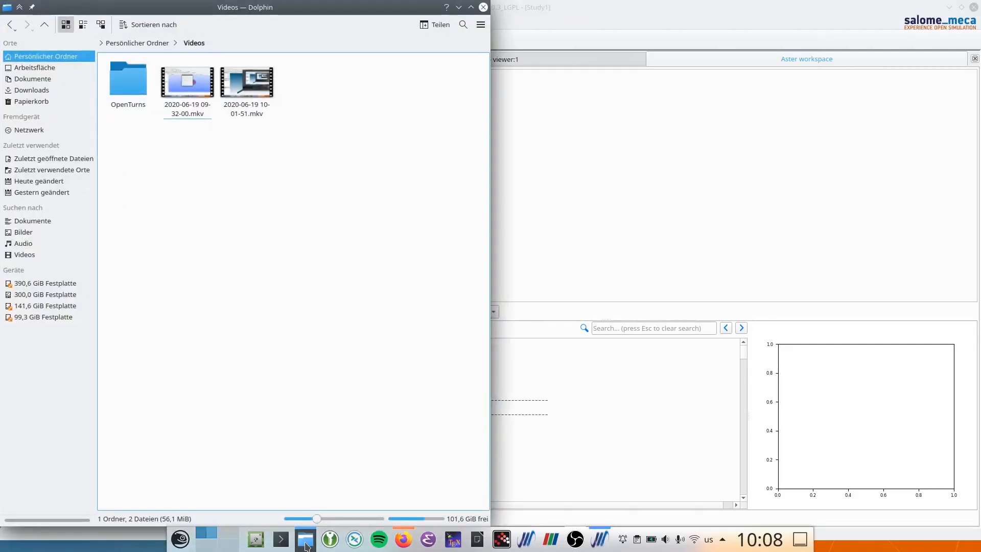
left_click(128, 96)
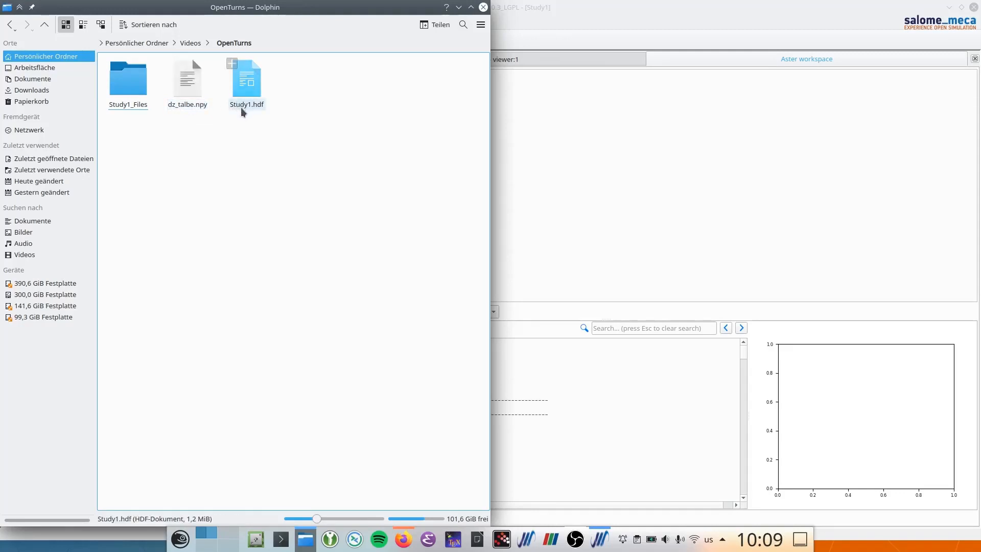
right_click(183, 90)
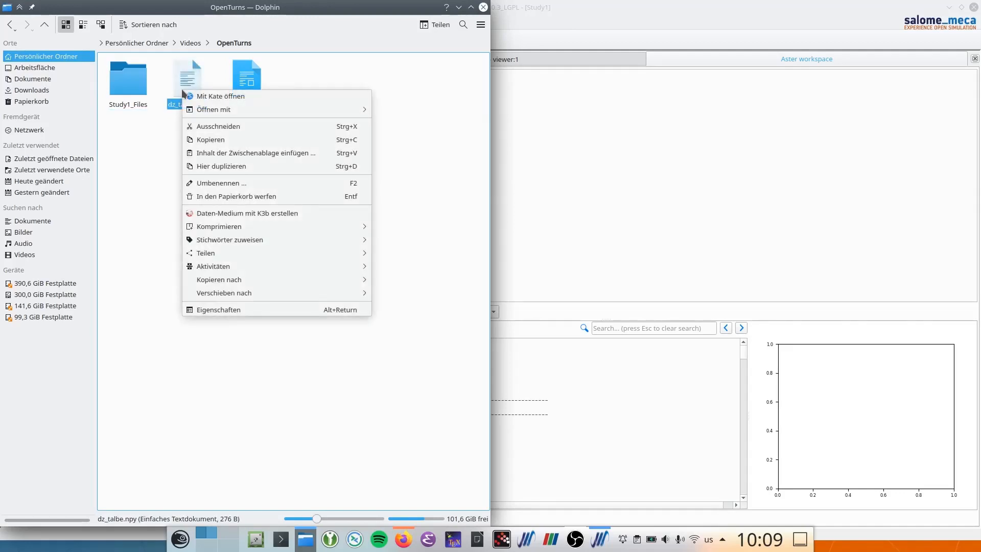
left_click(199, 97)
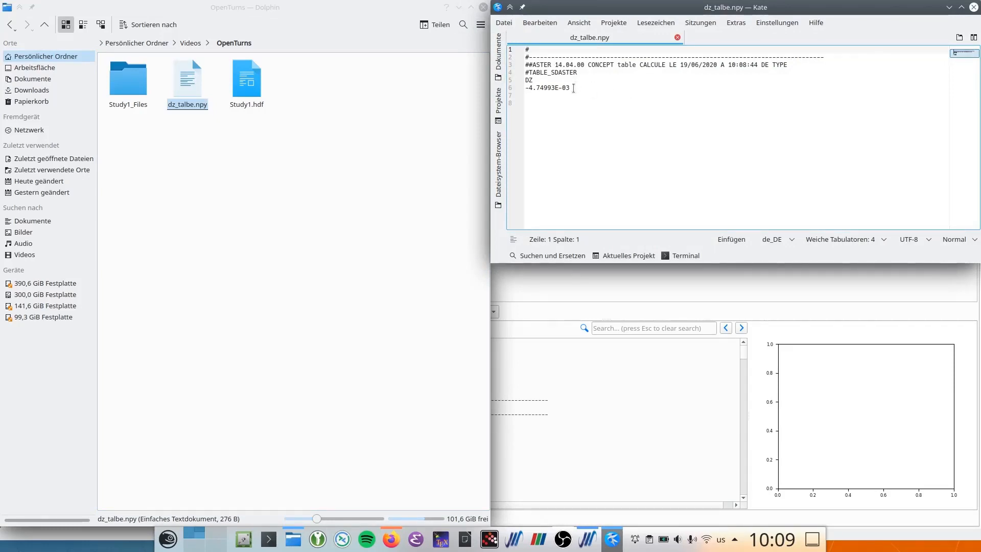
Examine the DZ value in the exported table and close the Kate window
mouse_move(571, 88)
left_mouse_down()
mouse_move(530, 81)
mouse_move(571, 89)
left_mouse_up()
double_click(530, 81)
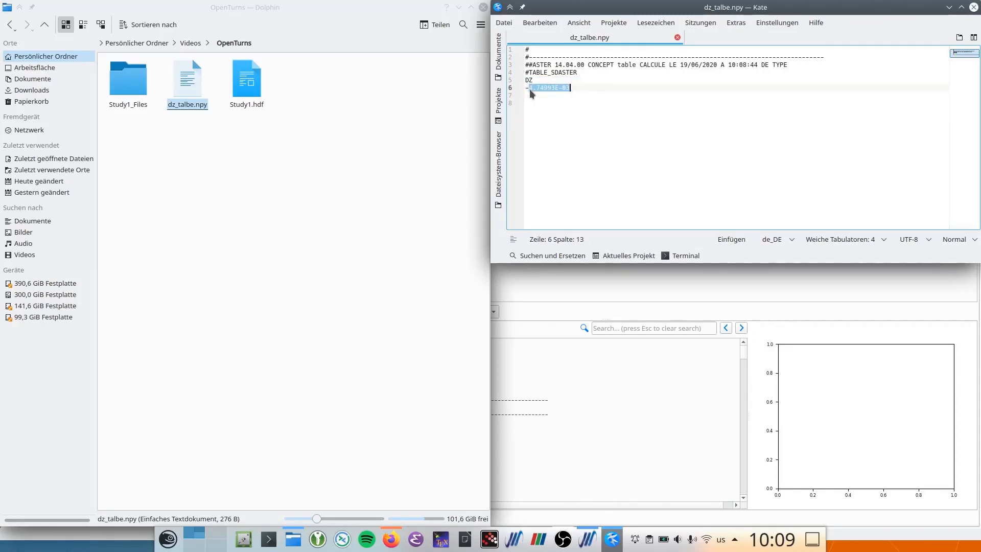
left_click(570, 95)
left_click(974, 7)
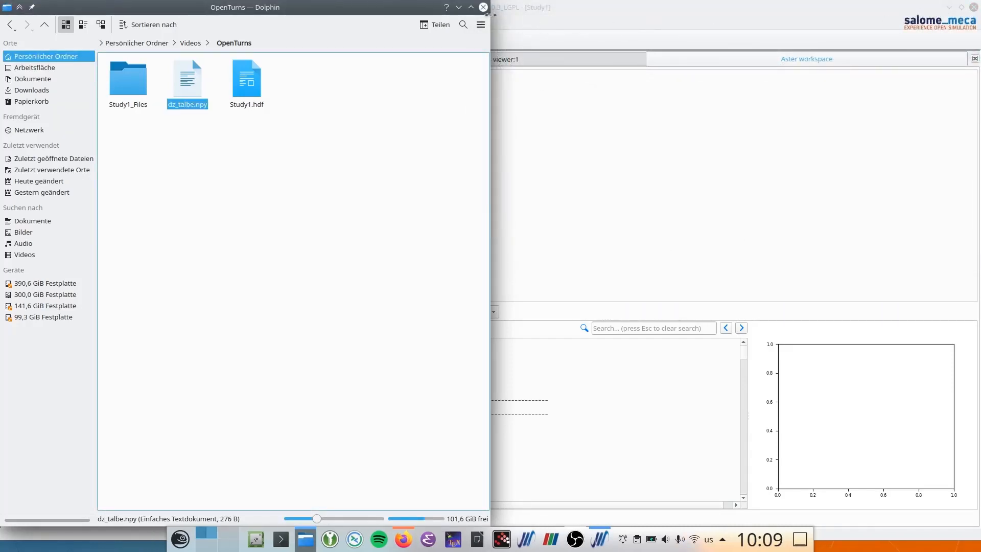
Return to Salome-Meca and set the output format of the stage's IMPR_TABLE command to NUMPY
left_click(459, 7)
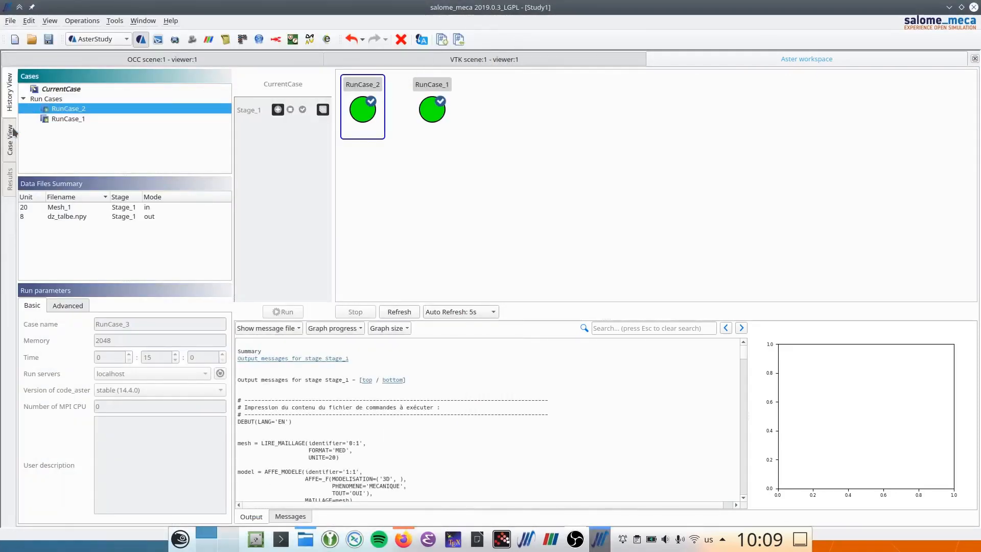
left_click(10, 102)
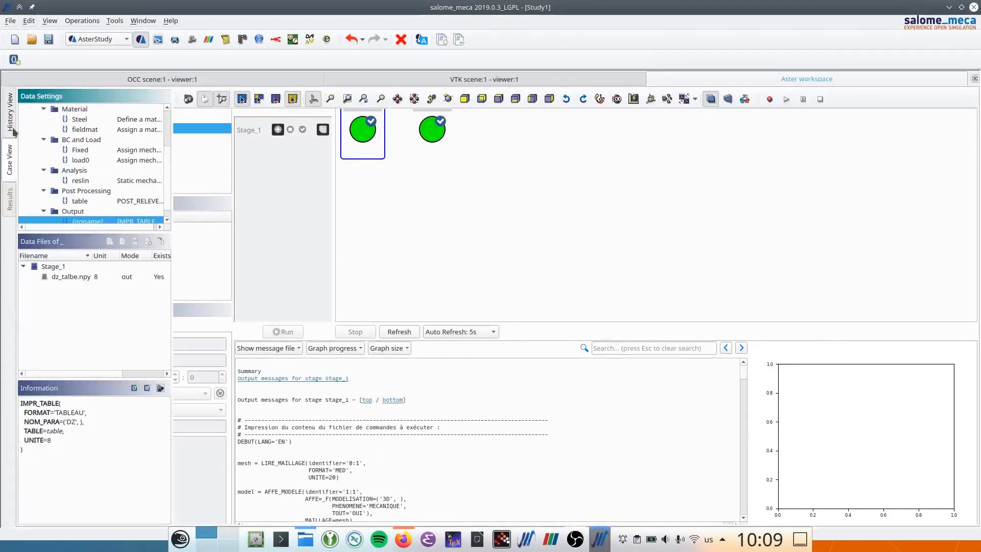
scroll(104, 139, "down", 1)
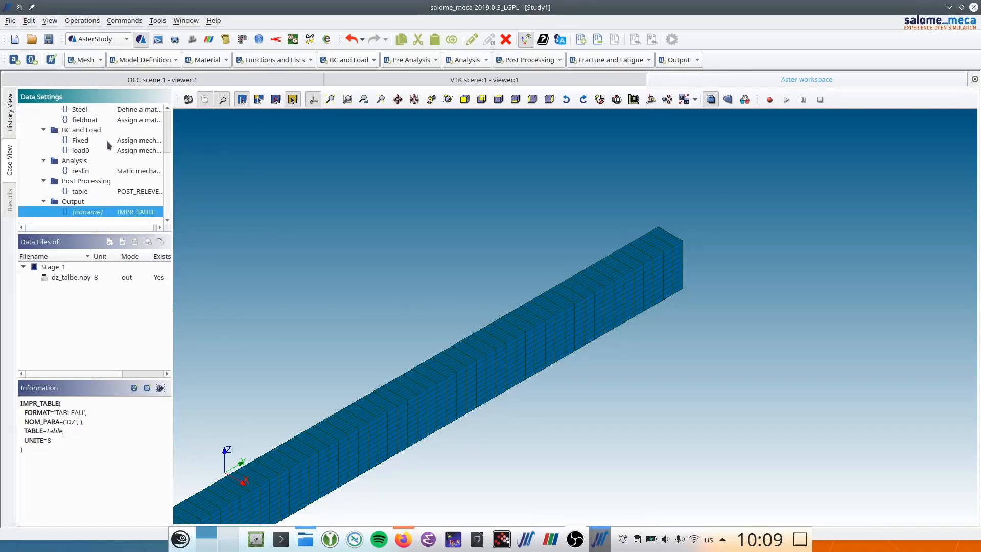
double_click(91, 211)
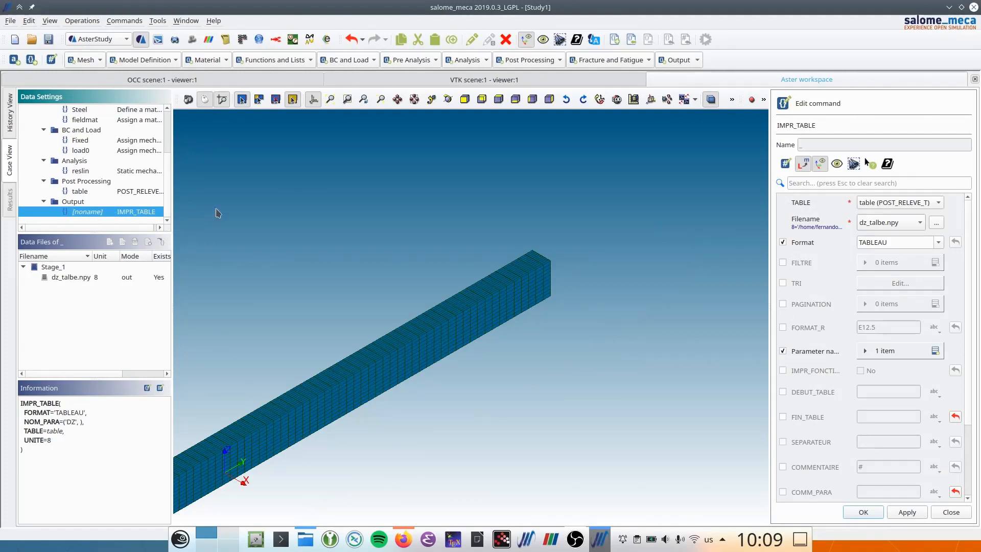
left_click(939, 243)
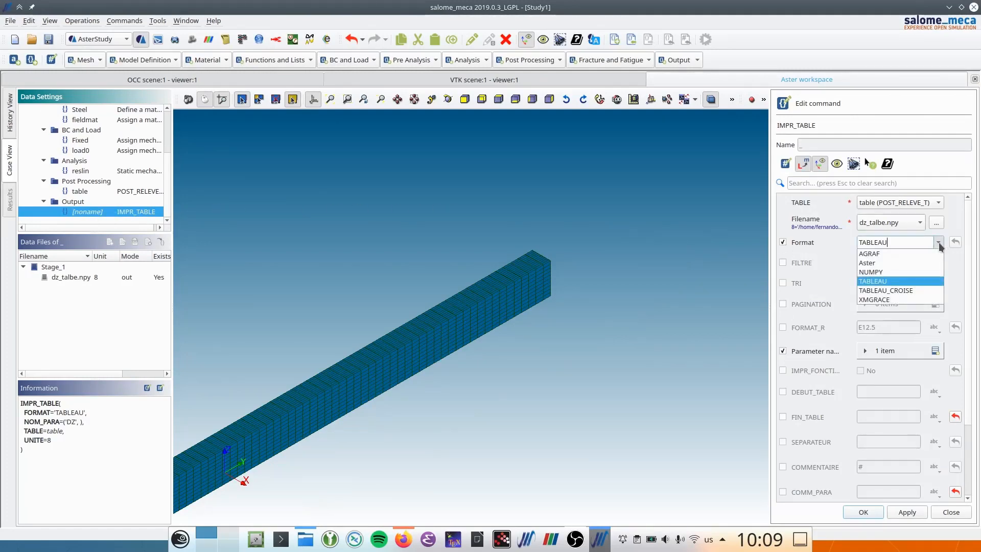
left_click(878, 272)
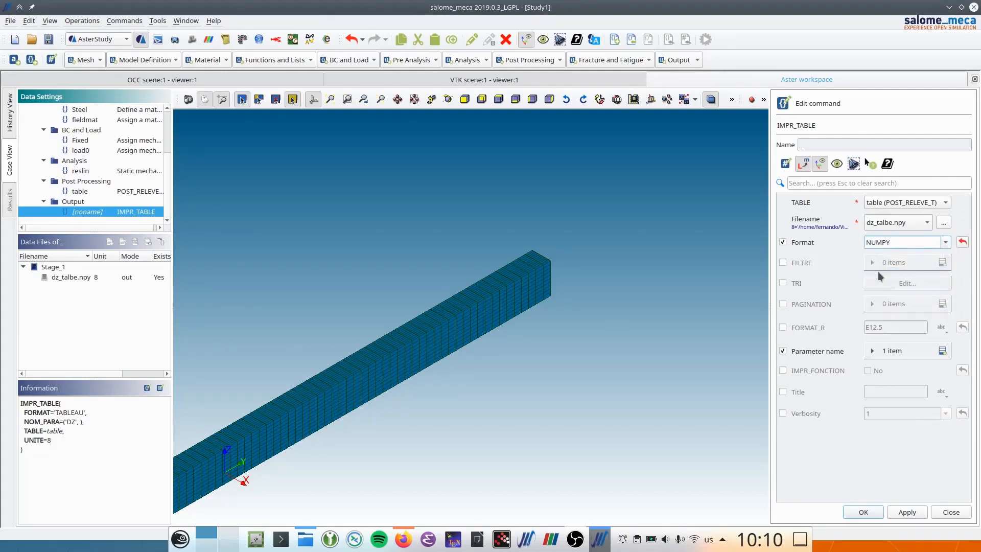
Check the parameter name list of the IMPR_TABLE command, confirm the command and save the study
left_click(872, 350)
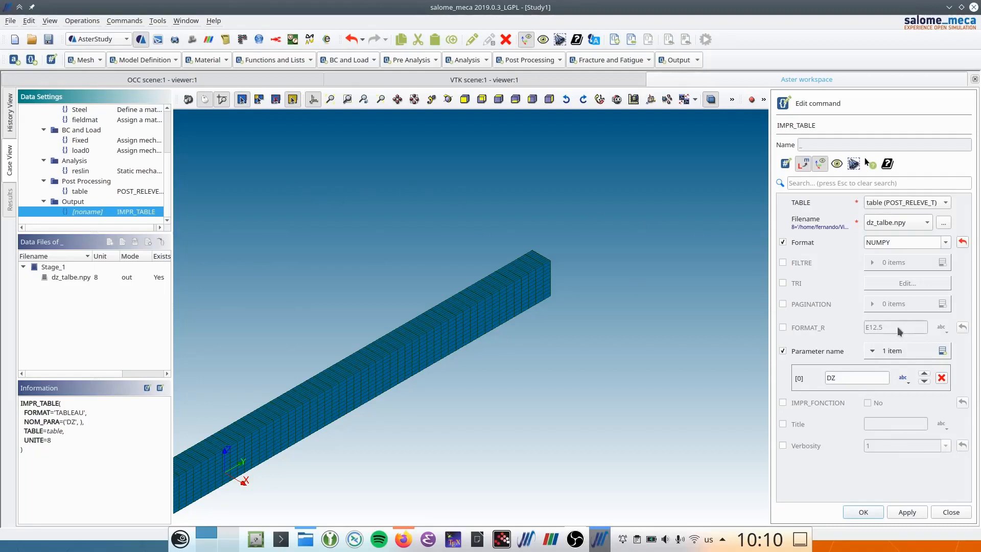
left_click(872, 351)
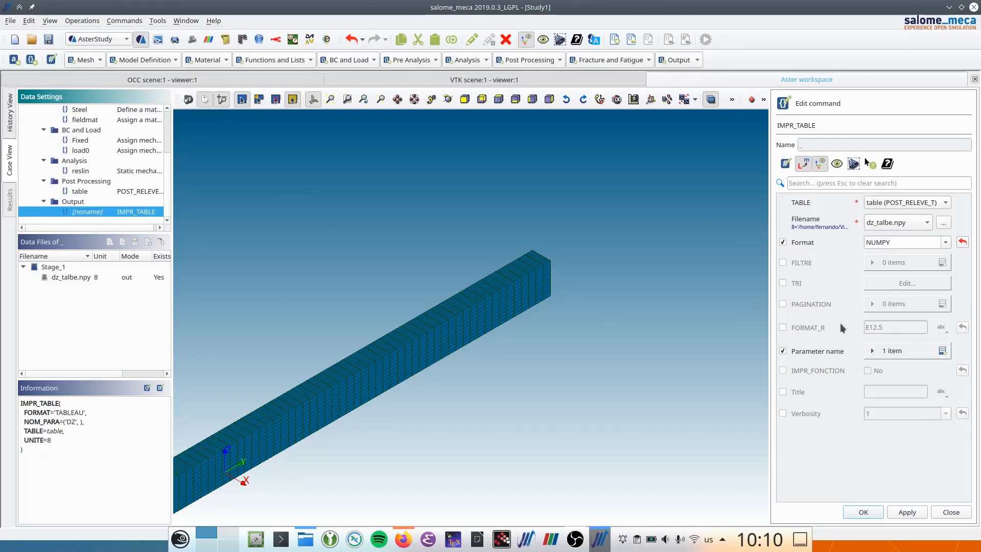
left_click(863, 512)
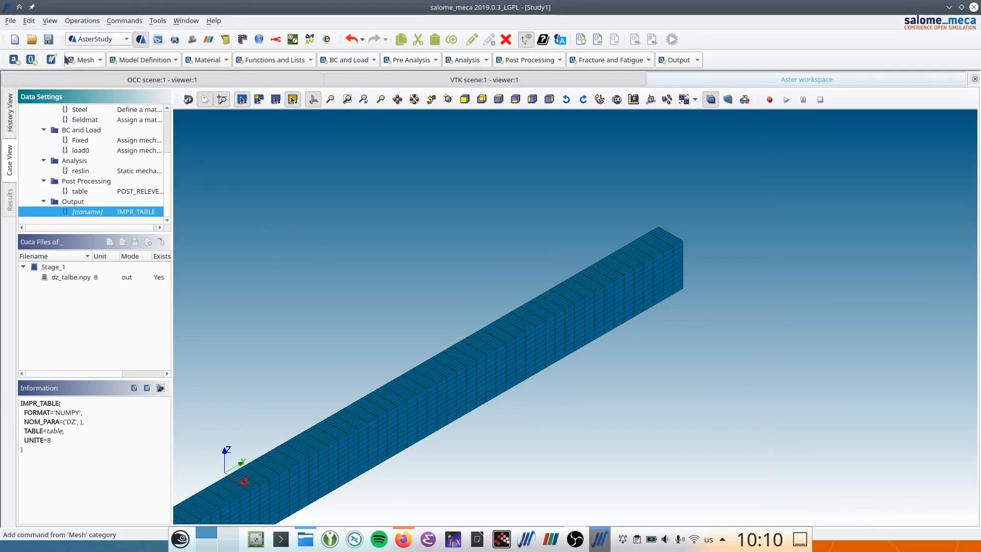
left_click(48, 40)
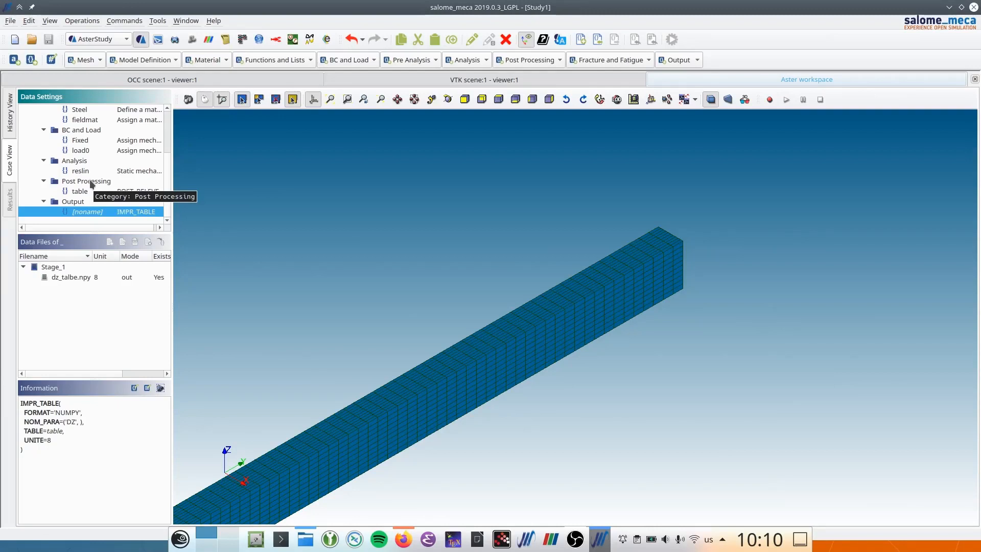
Examine the variables and output numpy file in the Export To OpenTurns settings of CurrentCase, and cancel the export
scroll(91, 184, "up", 3)
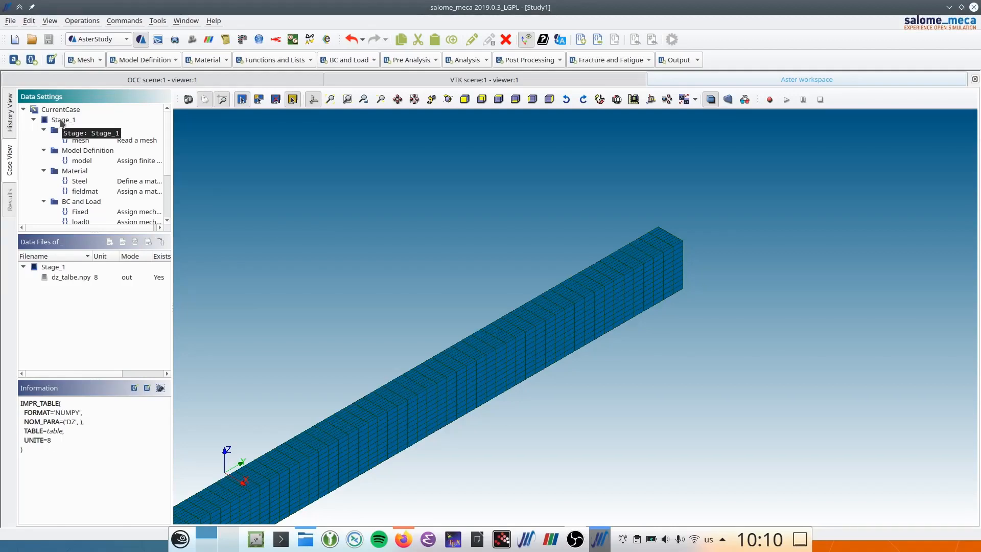
left_click(60, 121)
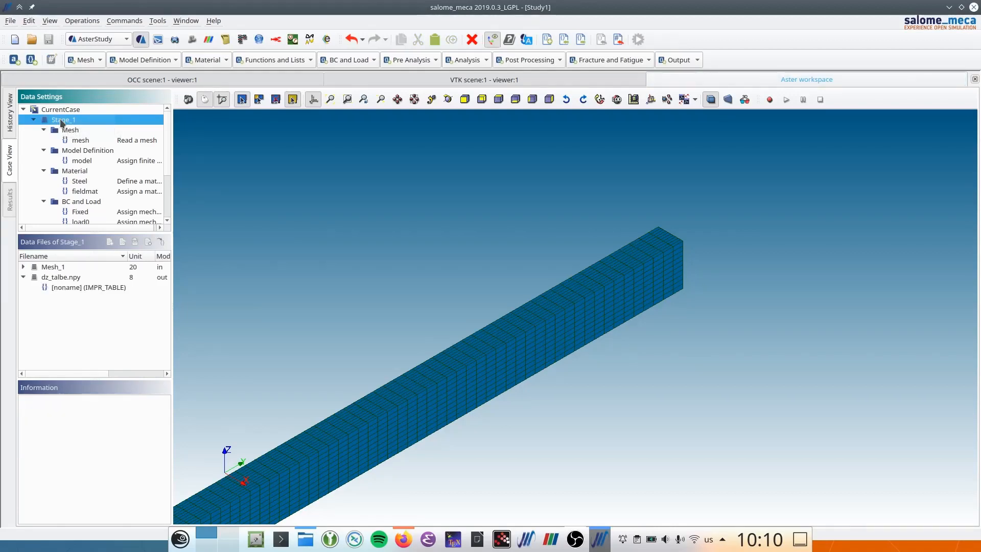
right_click(61, 121)
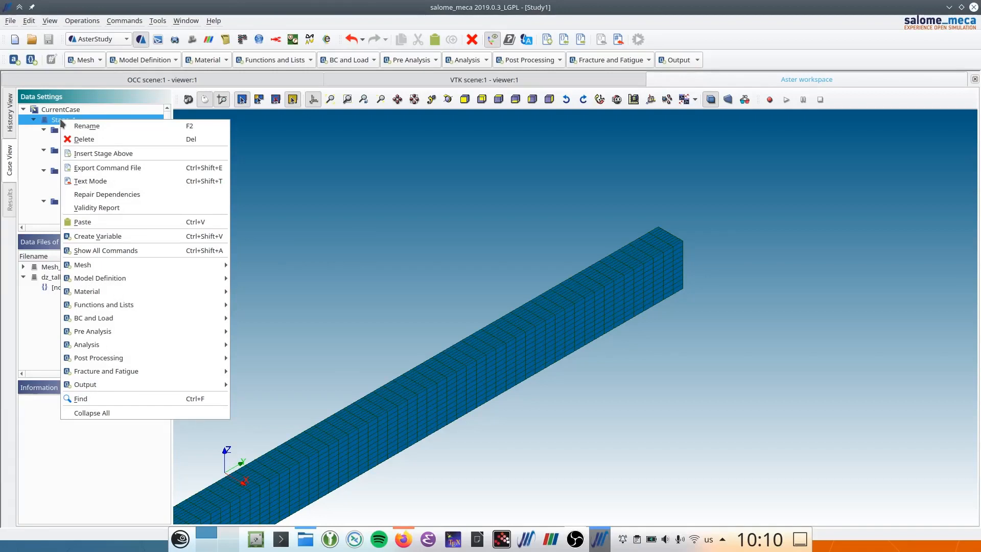
left_click(51, 120)
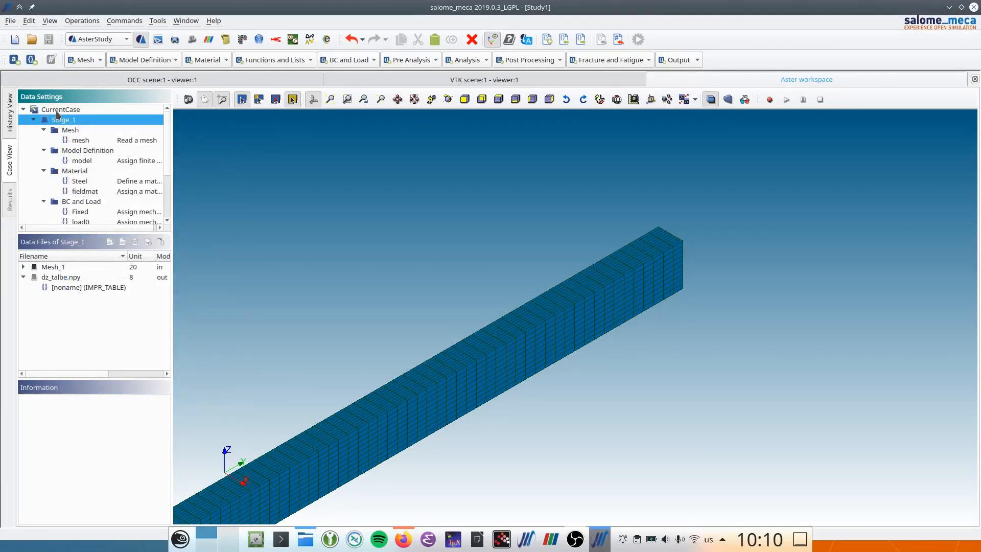
left_click(57, 110)
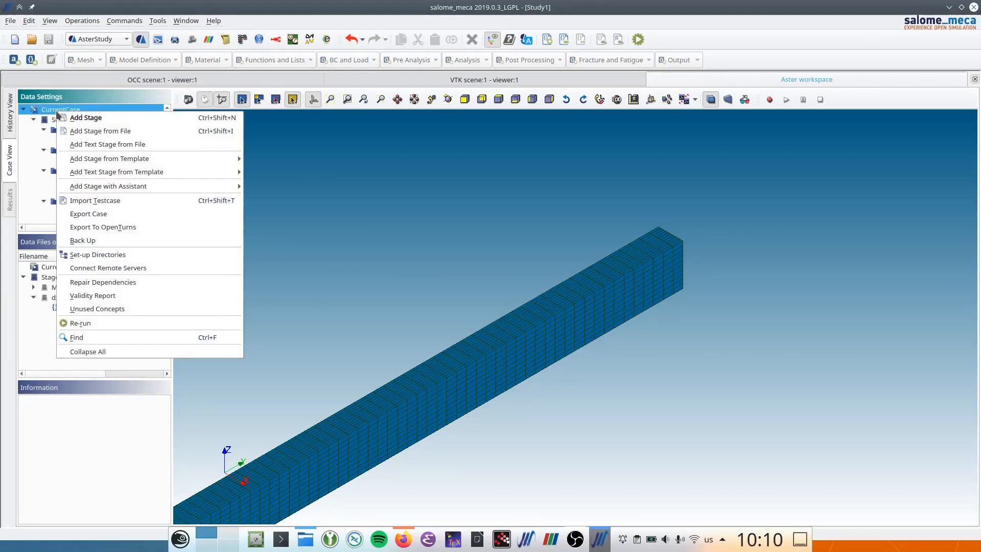
left_click(106, 230)
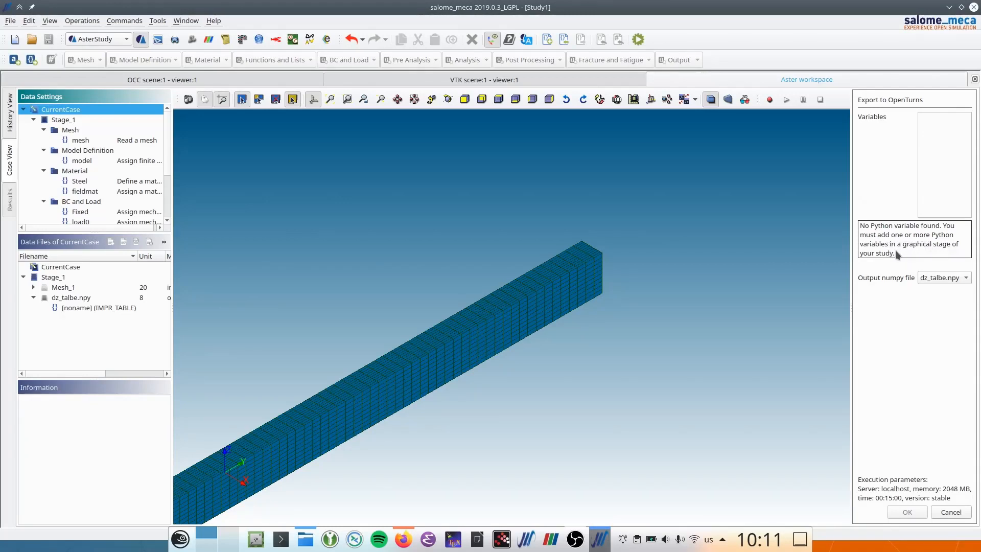
left_click(950, 512)
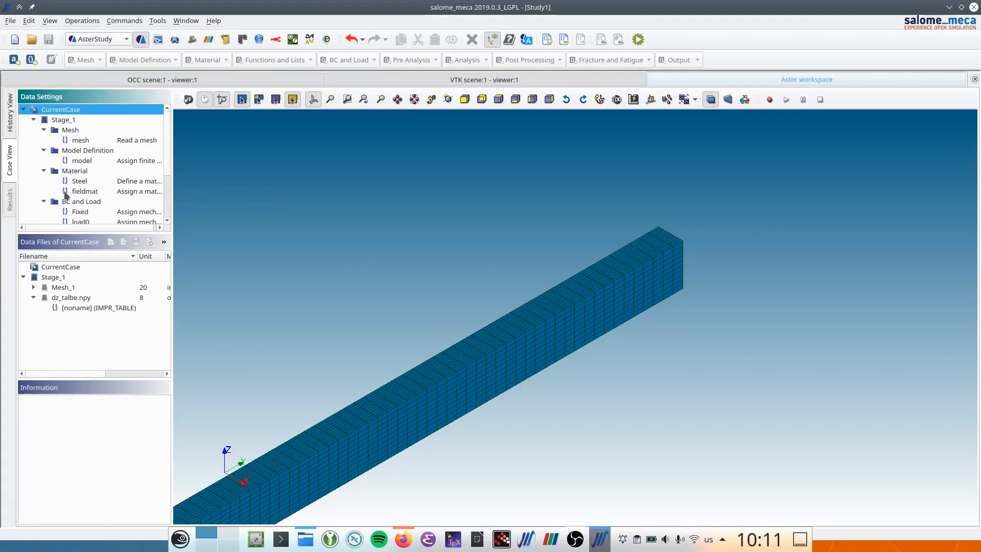
Edit the linear isotropic elasticity of the Steel material and switch Young's modulus to a Python variable
left_click(80, 183)
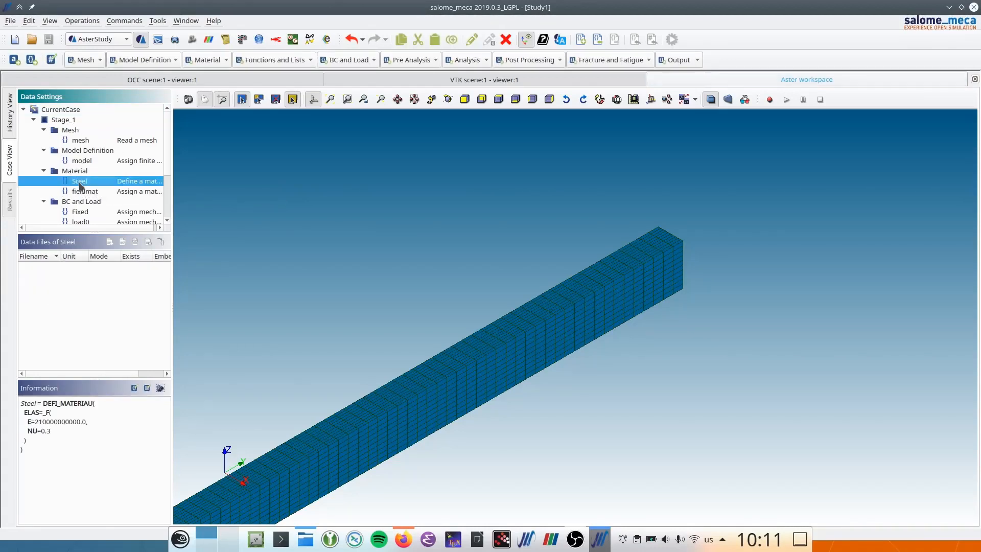
double_click(79, 183)
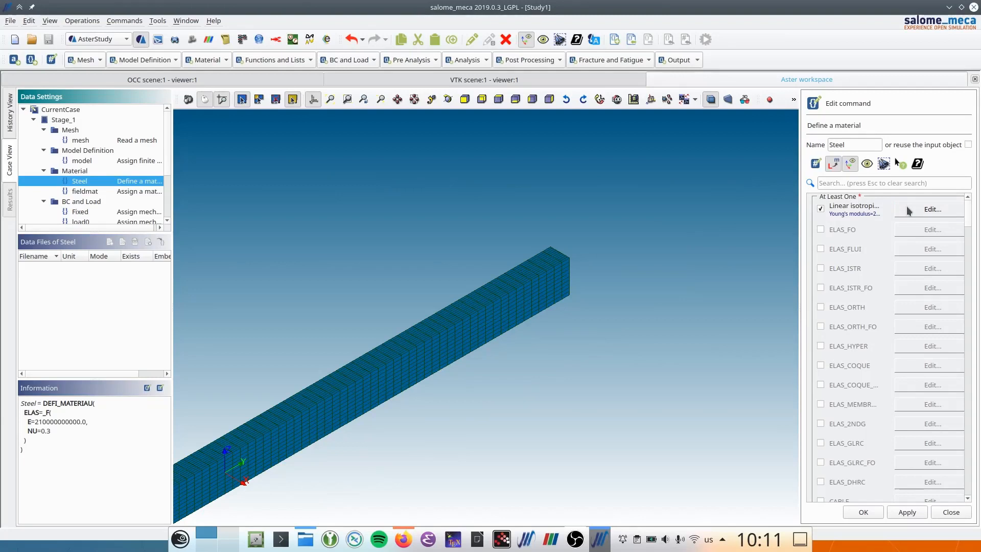
left_click(906, 206)
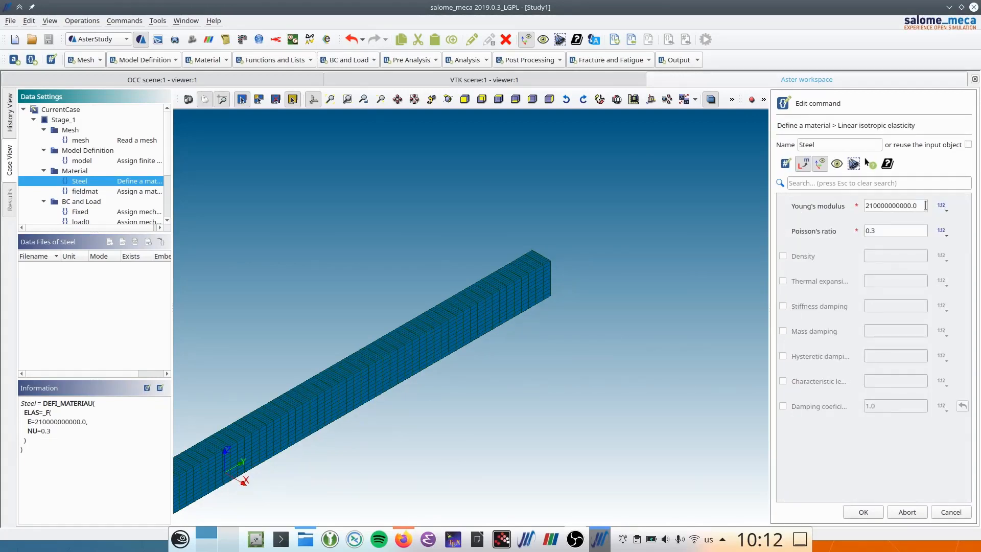
left_click_drag(915, 205, 863, 205)
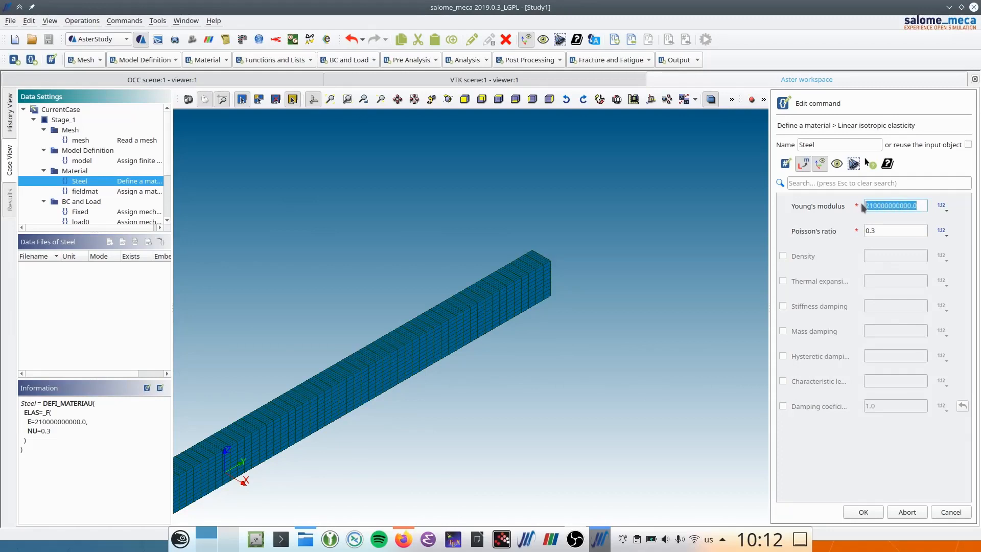
left_click(919, 205)
double_click(919, 205)
left_click(939, 206)
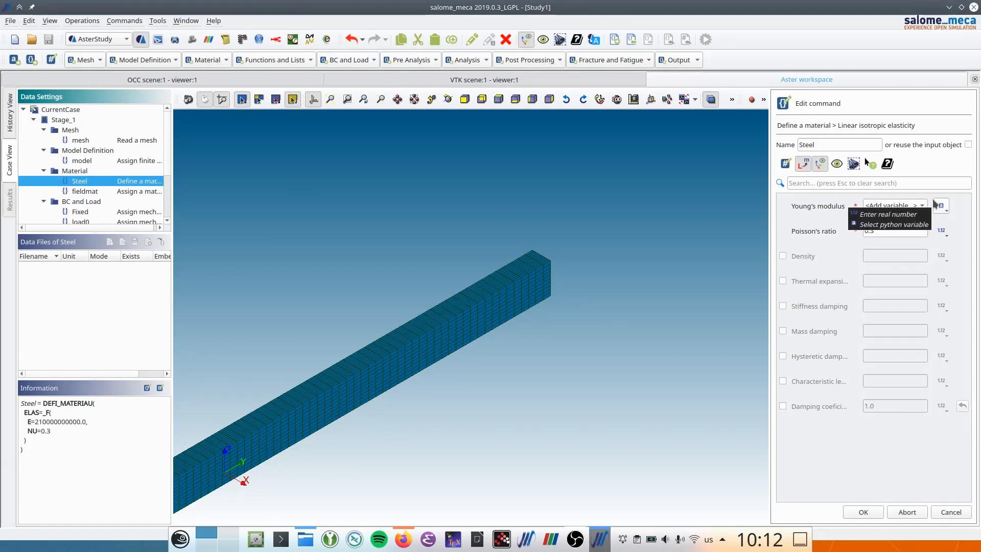
left_click(883, 206)
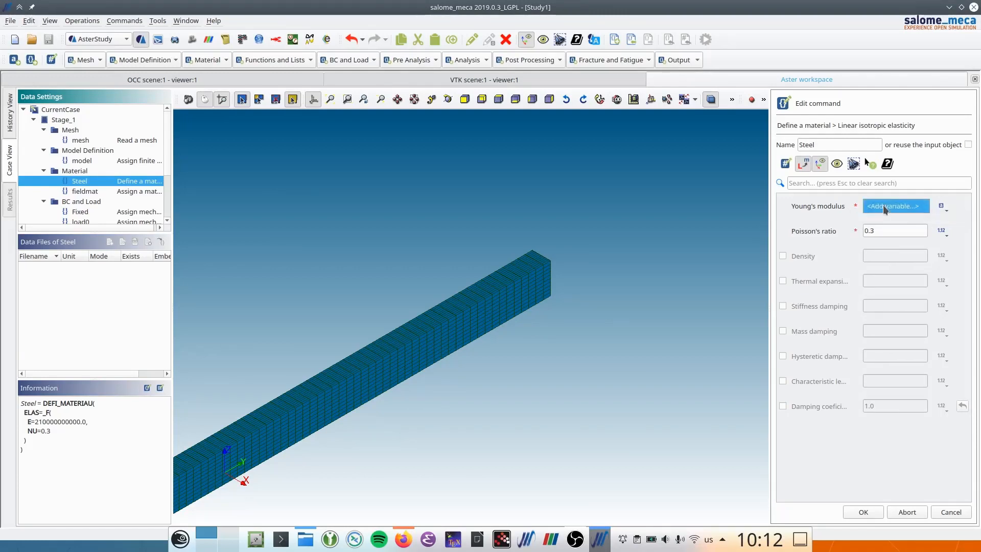
left_click(939, 193)
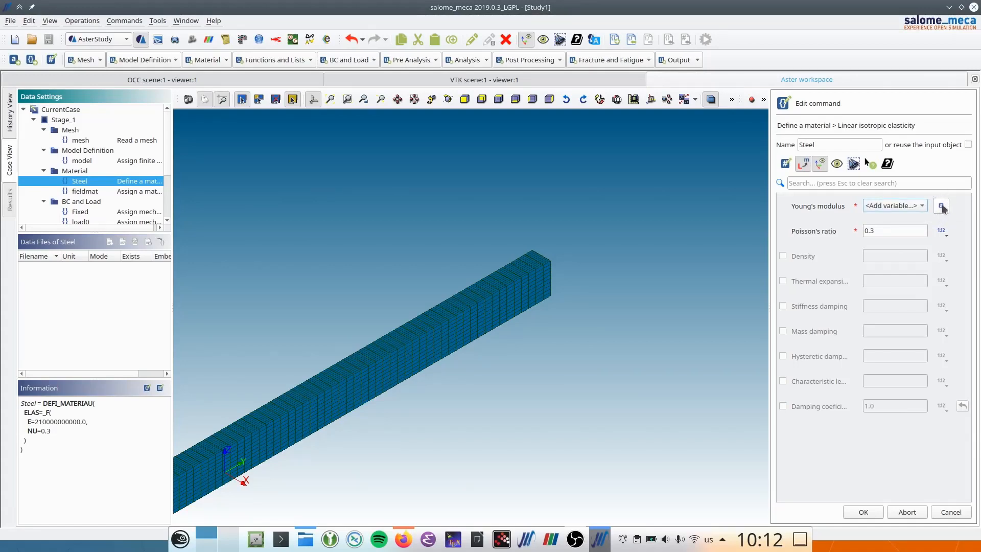
left_click(944, 211)
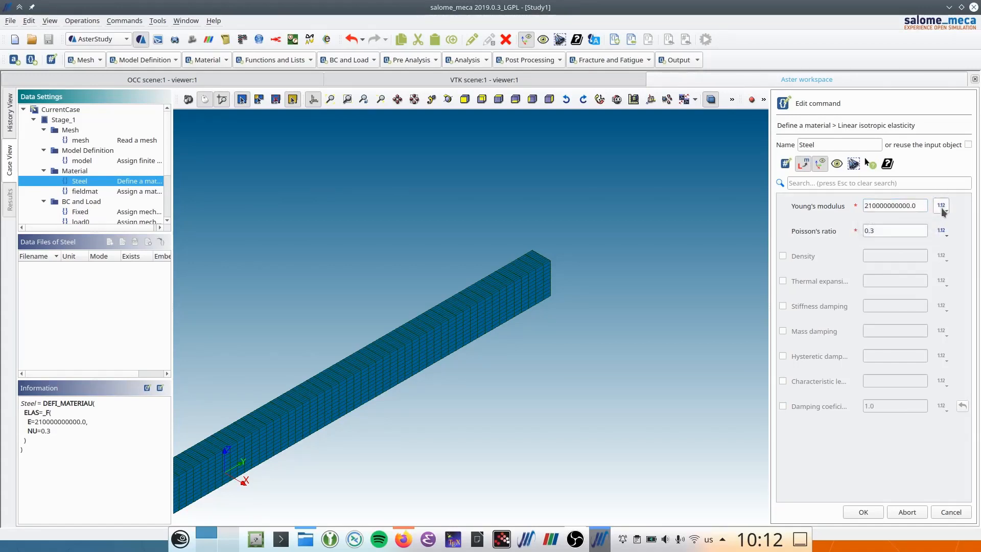
left_click(943, 211)
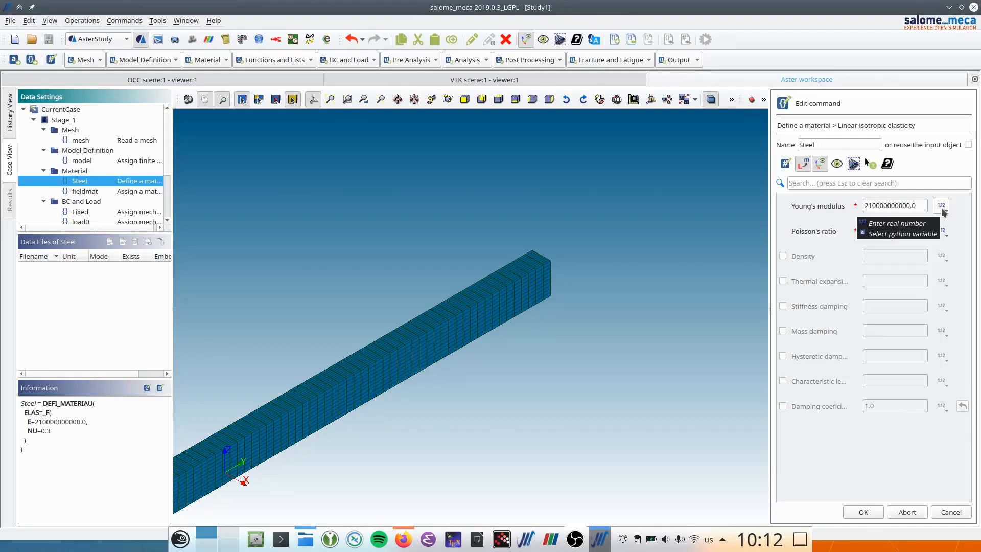
left_click(941, 208)
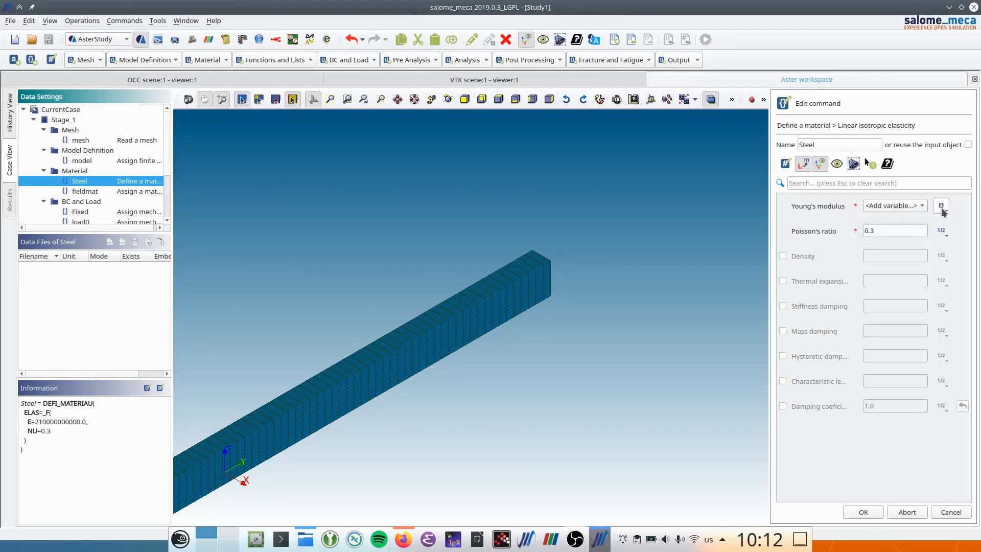
Create the variable Young with the expression 210e9 for Young's modulus and confirm the elasticity settings
left_click(898, 209)
left_click(896, 207)
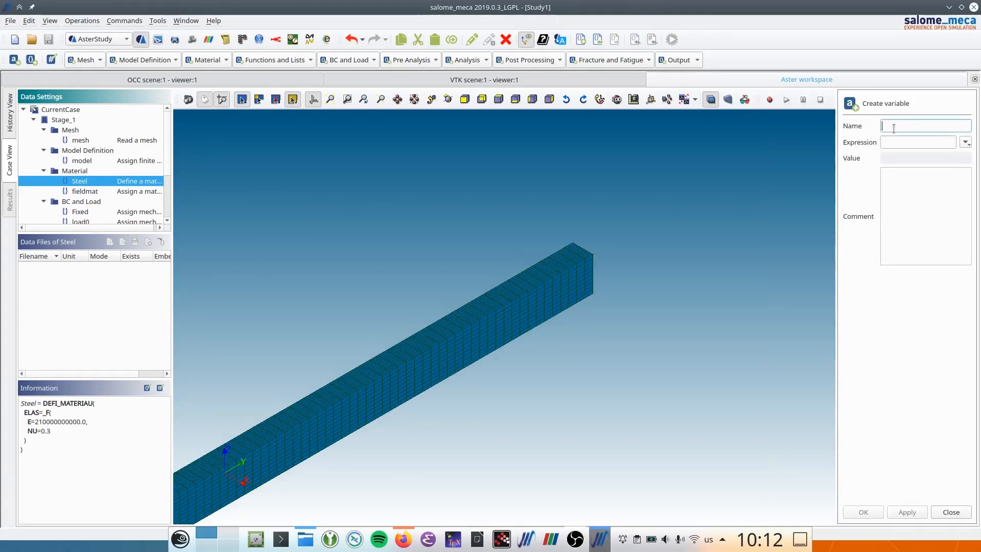
type("Young")
key("Tab")
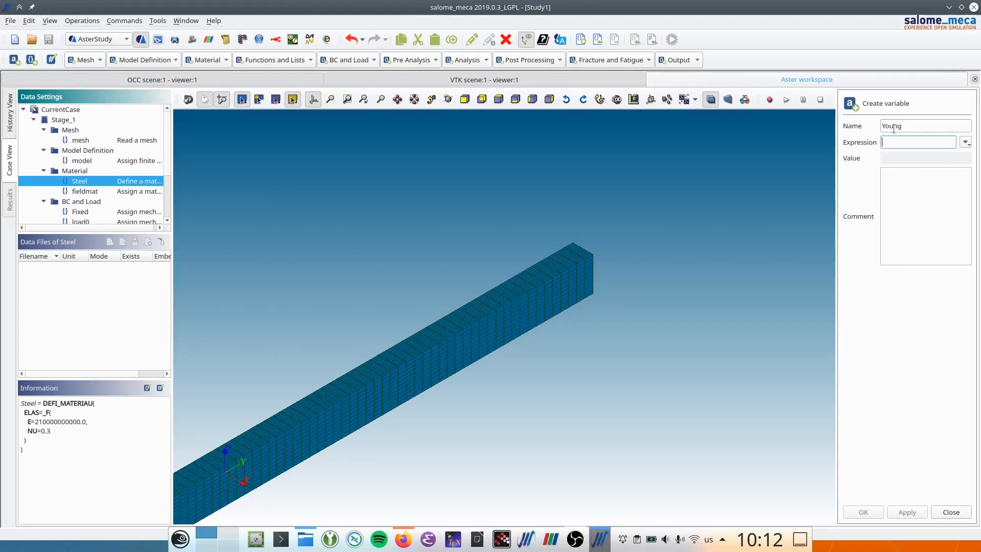
type("210e9")
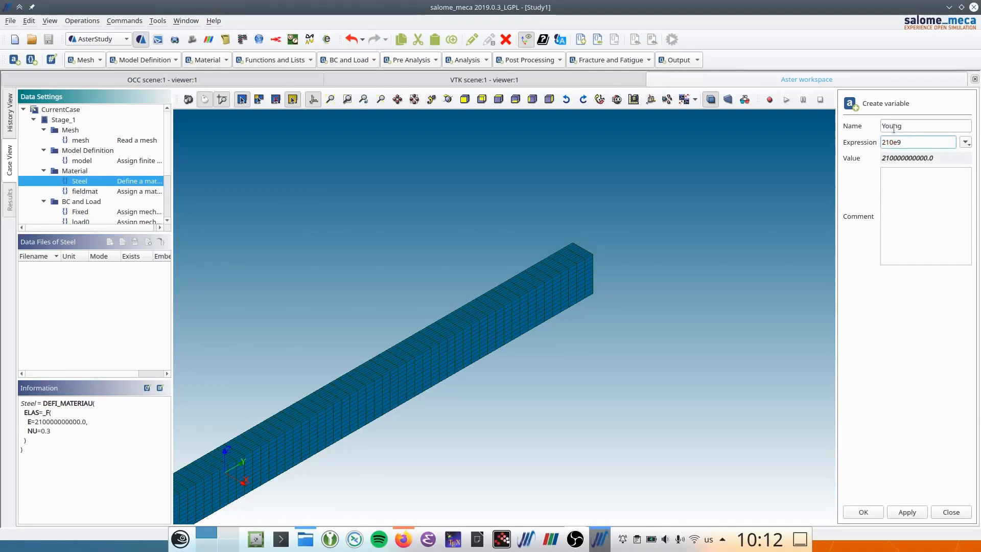
left_click(863, 512)
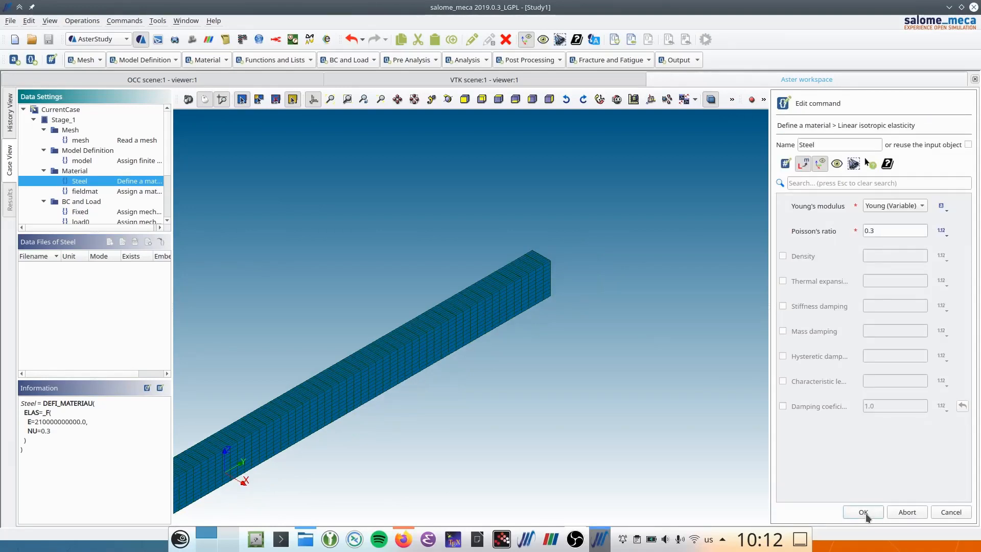
left_click(865, 512)
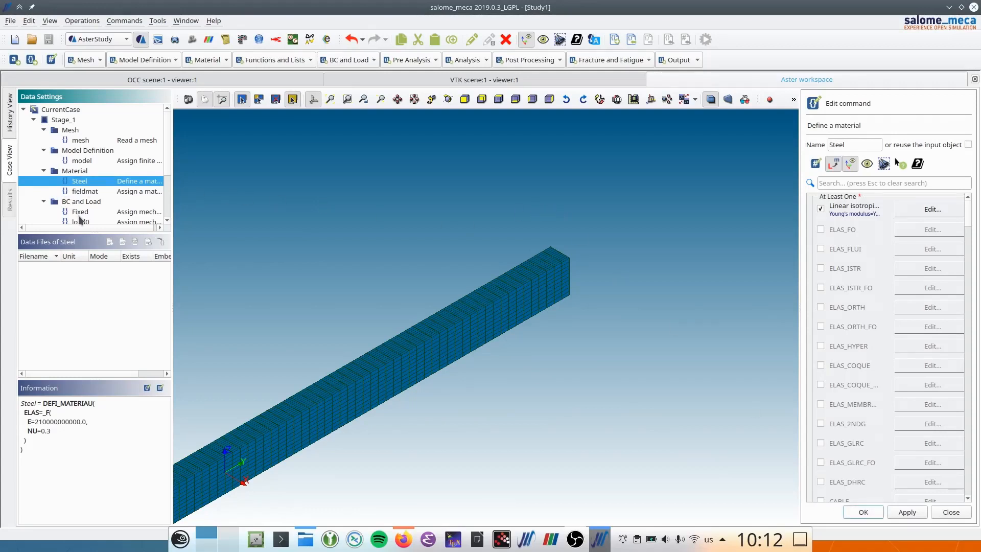
Edit the FORCE_FACE item of load0 and switch its FZ component to a Python variable
scroll(79, 212, "down", 2)
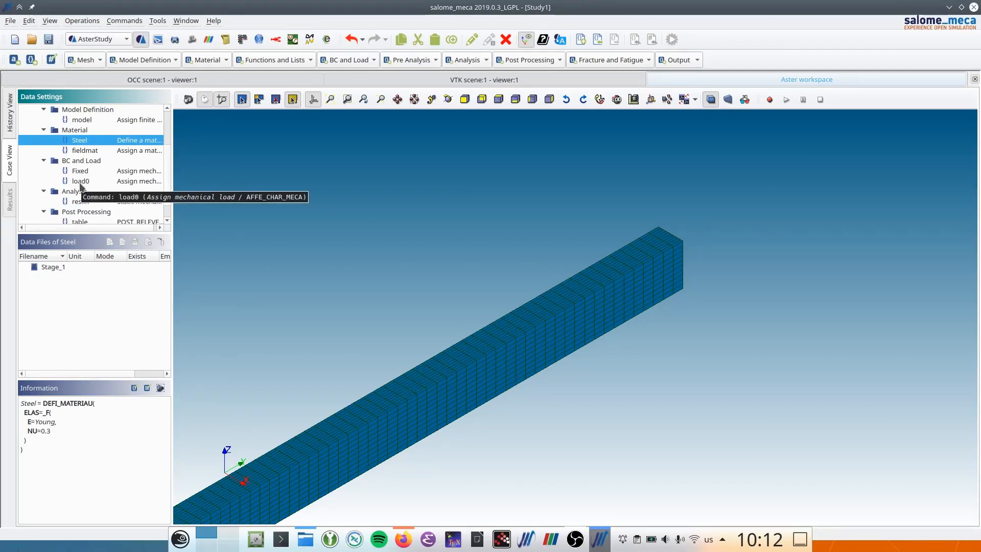
double_click(80, 183)
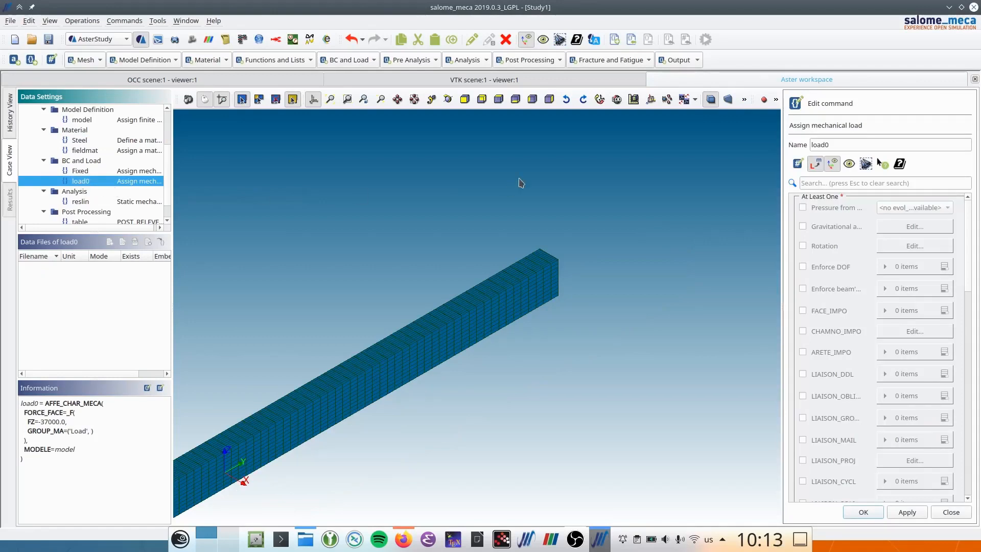
scroll(851, 317, "down", 1)
scroll(849, 313, "down", 5)
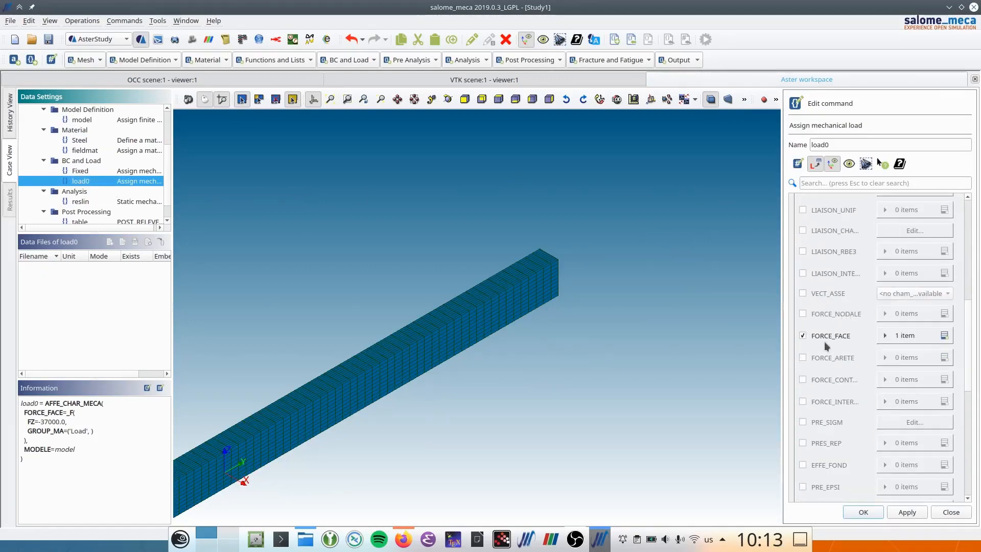
left_click(885, 335)
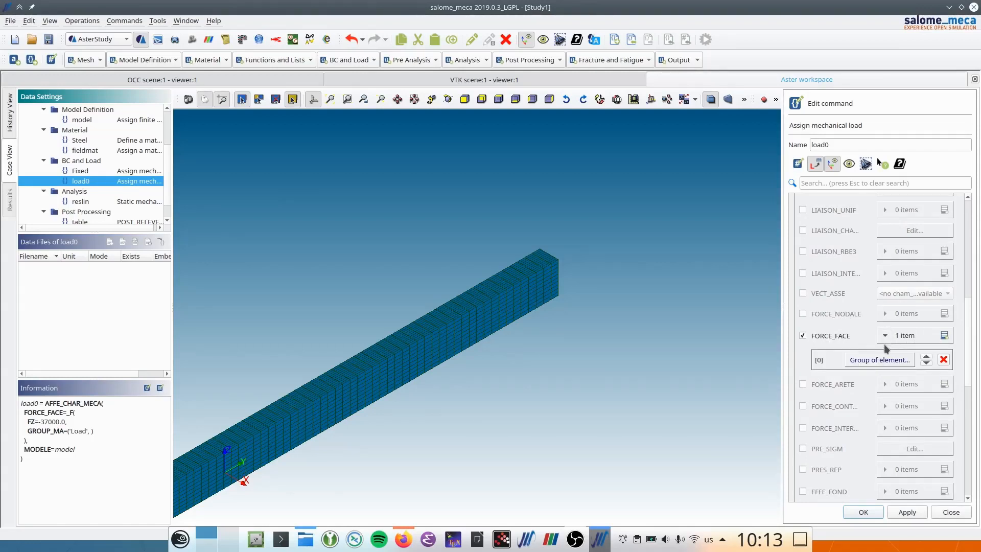
left_click(879, 360)
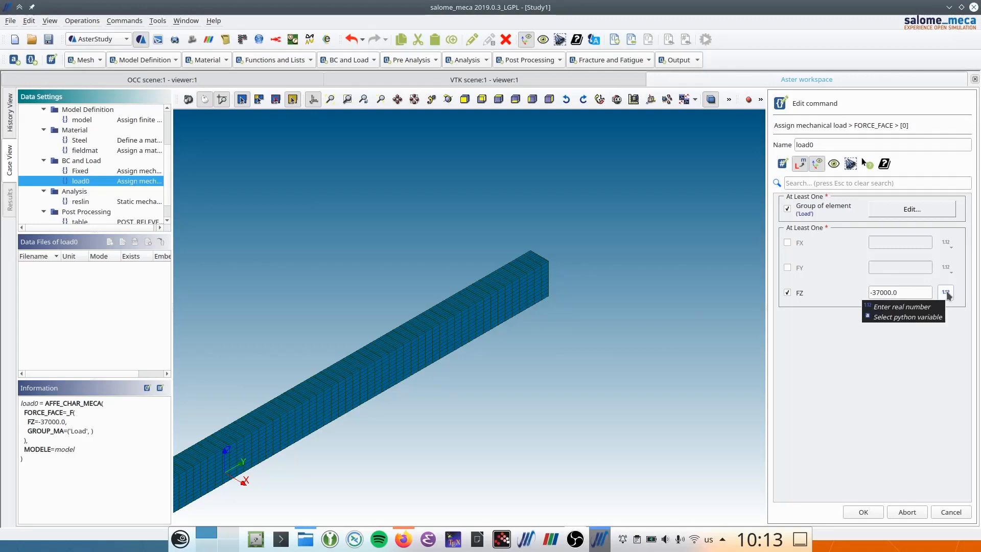
left_click(907, 317)
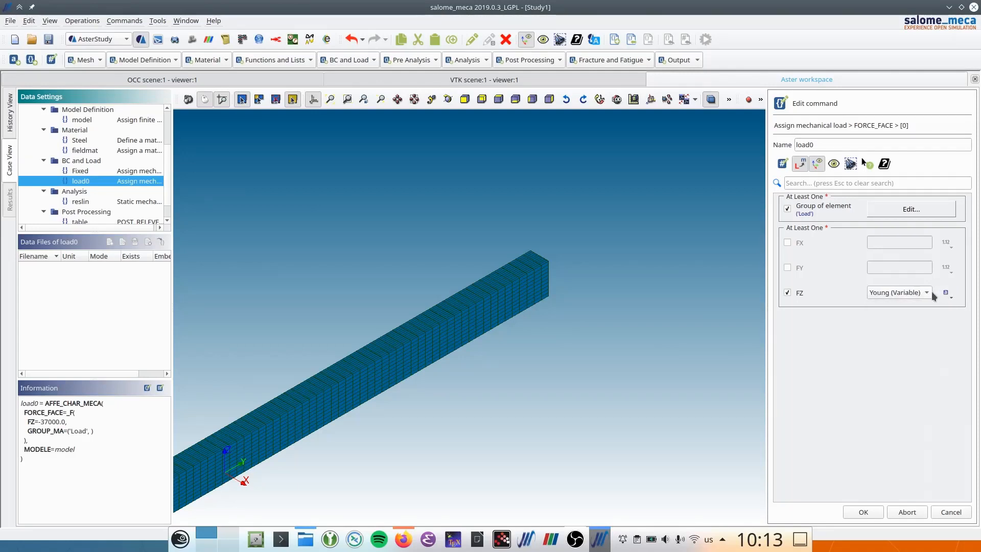
Create the variable Force with the expression -37e3 for FZ, confirm the load0 command and save the study
left_click(925, 293)
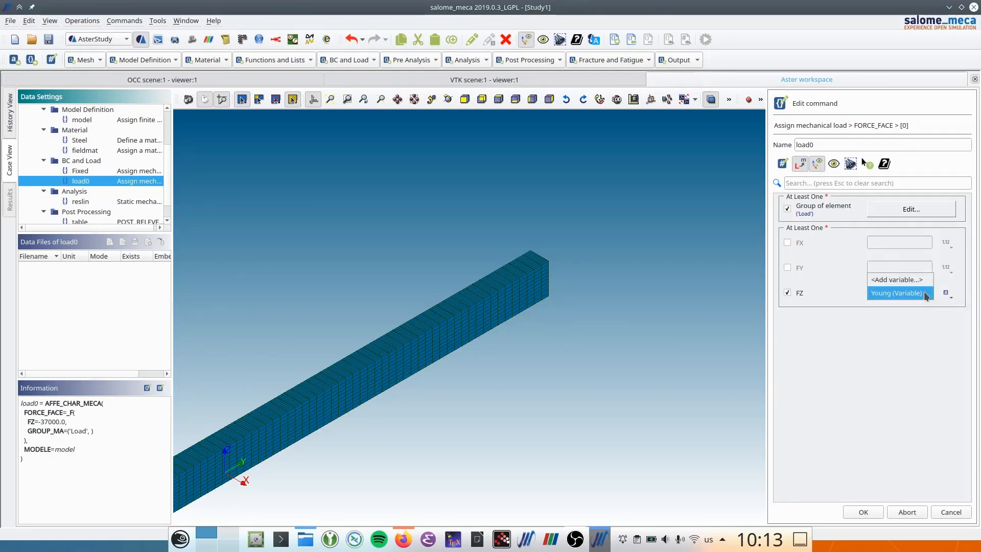
left_click(882, 280)
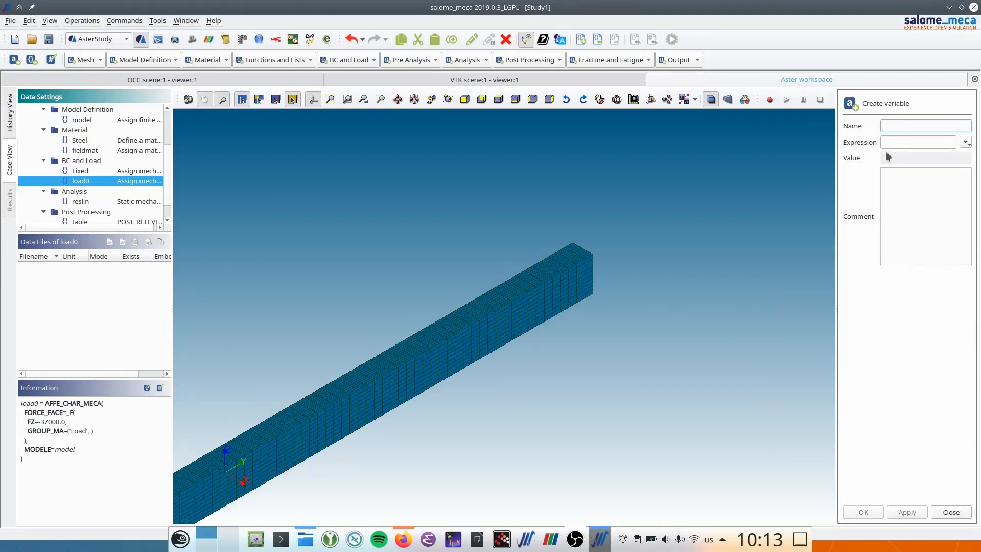
type("Force")
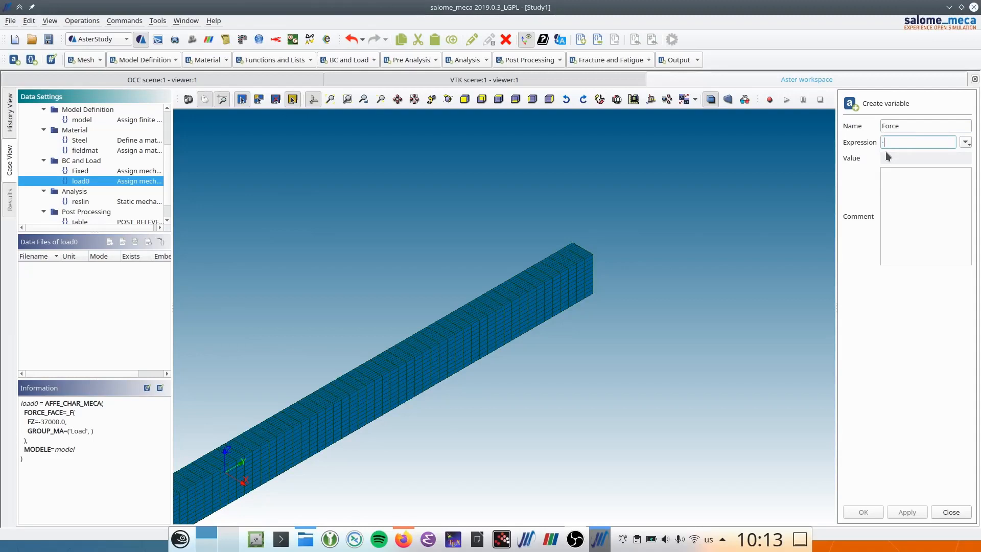
type("-37e3")
left_click(863, 512)
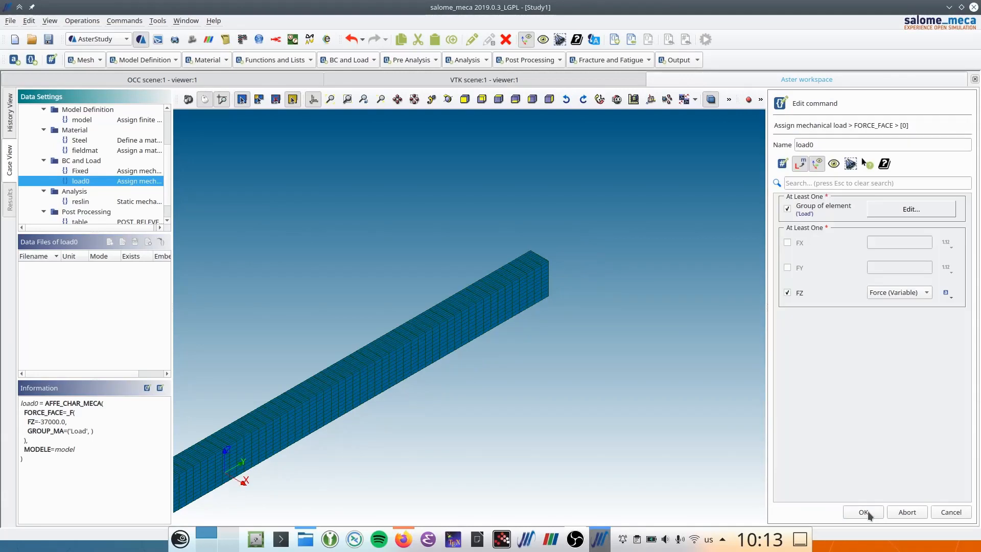
left_click(868, 511)
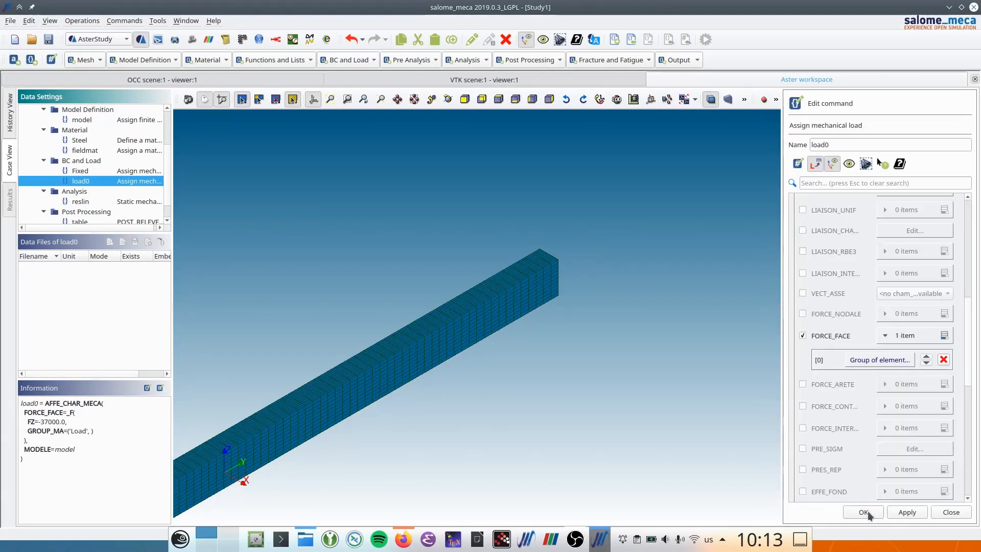
left_click(863, 511)
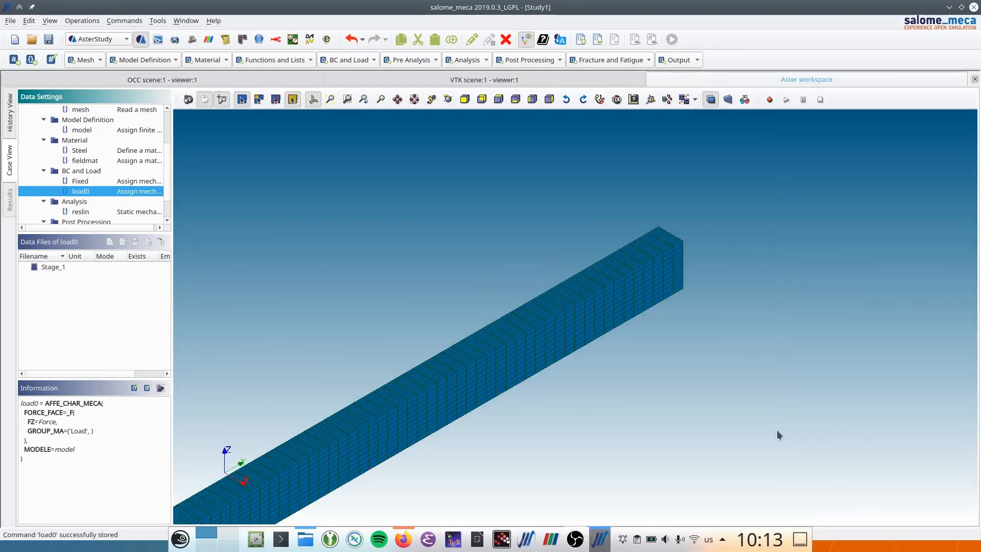
left_click(48, 41)
Export CurrentCase to OpenTURNS with the variables Force and Young and dz_talbe.npy as the output numpy file
scroll(97, 167, "up", 2)
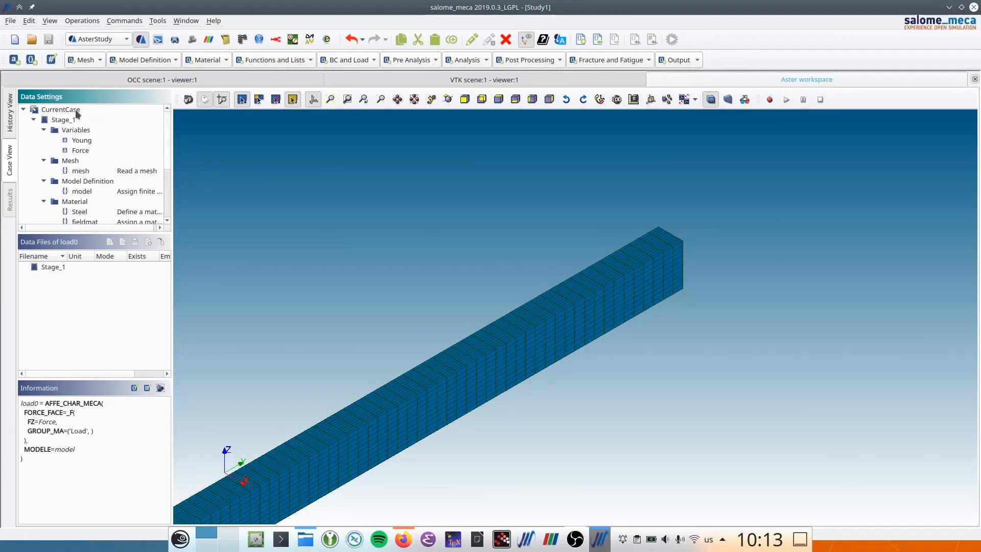
left_click(60, 109)
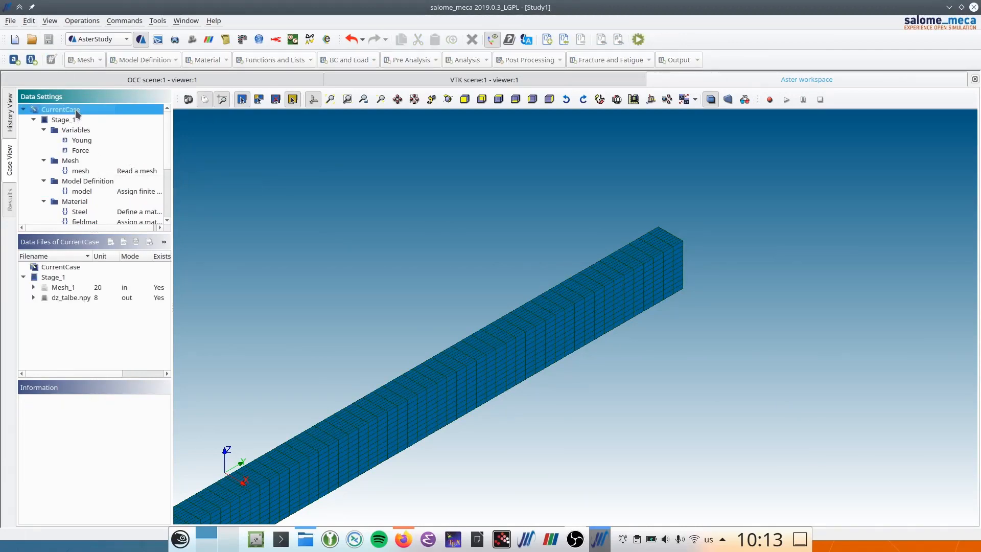
right_click(75, 109)
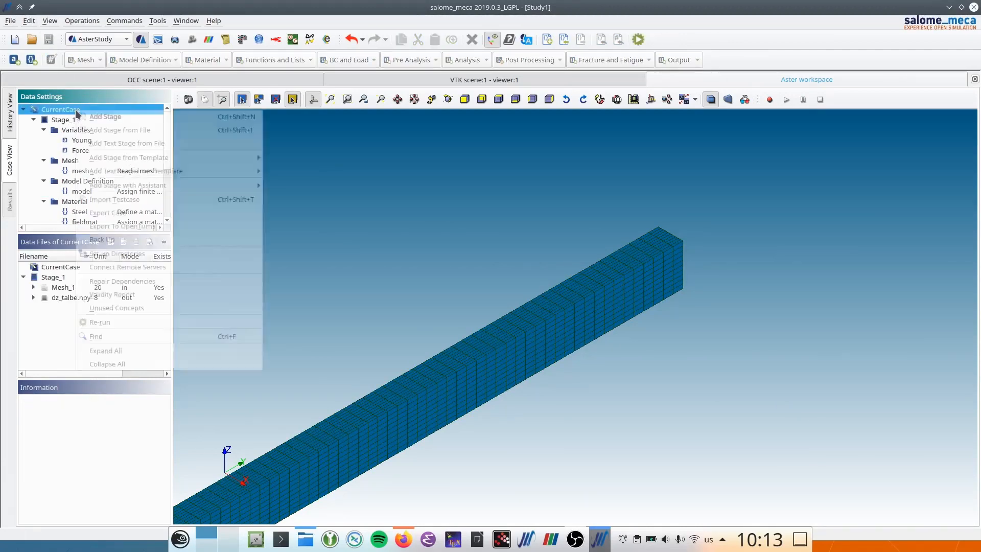
left_click(141, 226)
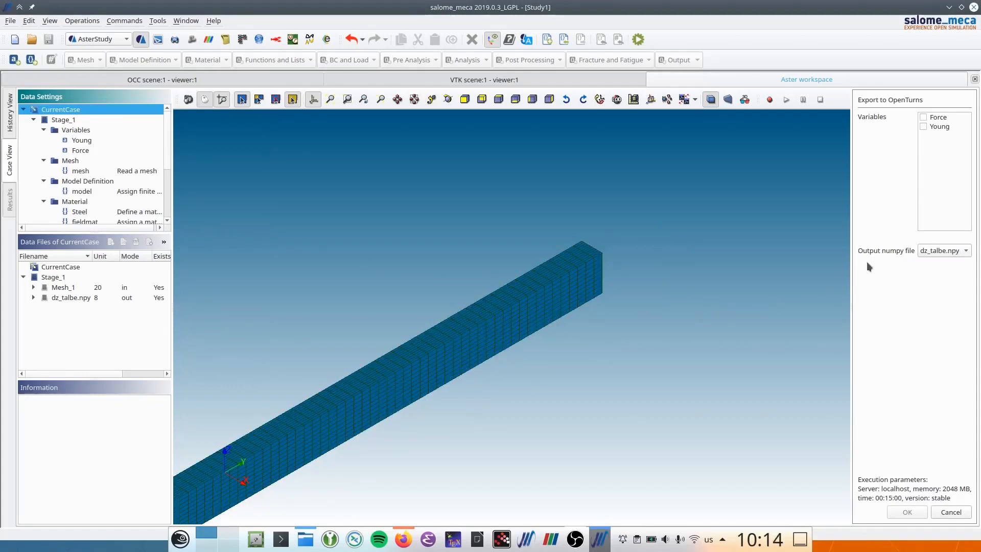
left_click(929, 250)
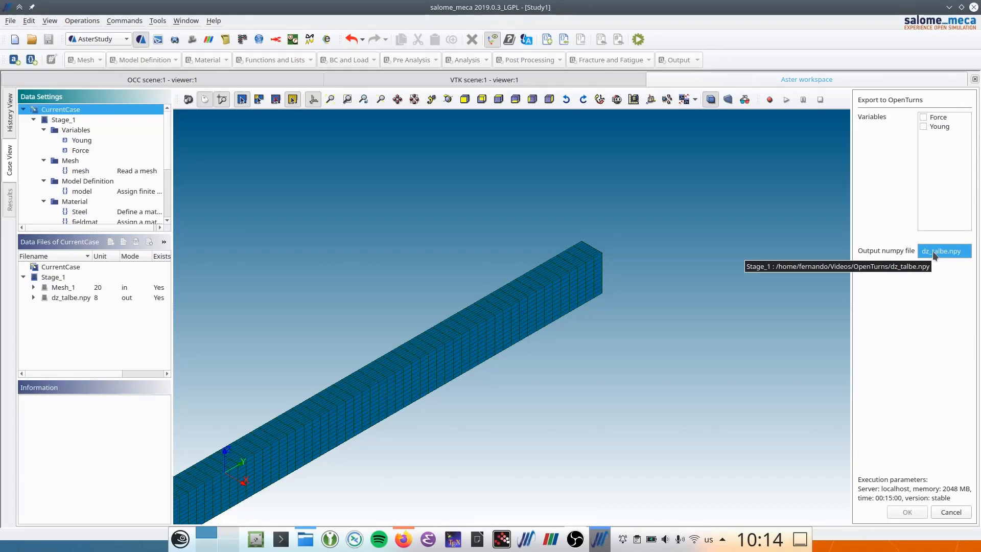
left_click(932, 250)
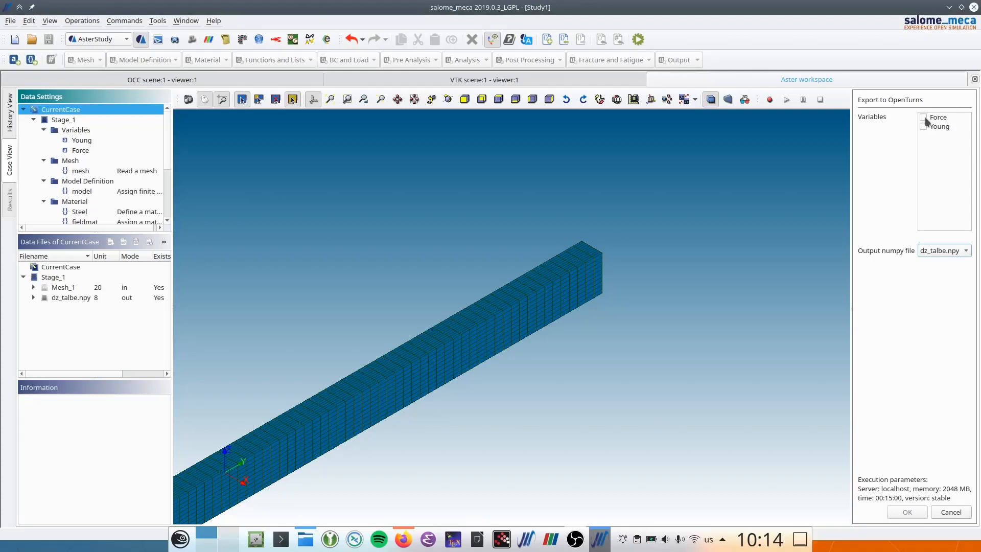
left_click(924, 118)
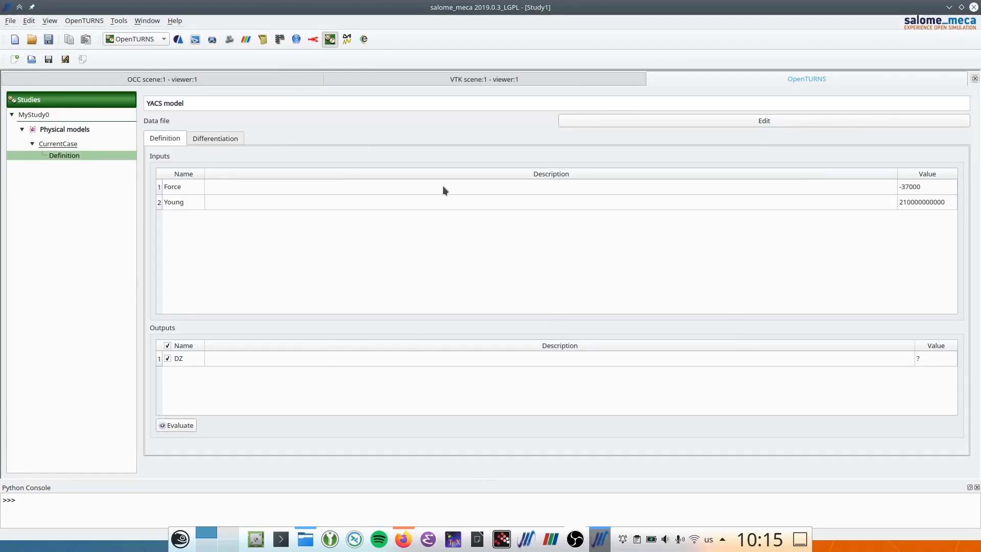
Save the study, inspect the Python script behind the YACS model and close it without converting
left_click(50, 42)
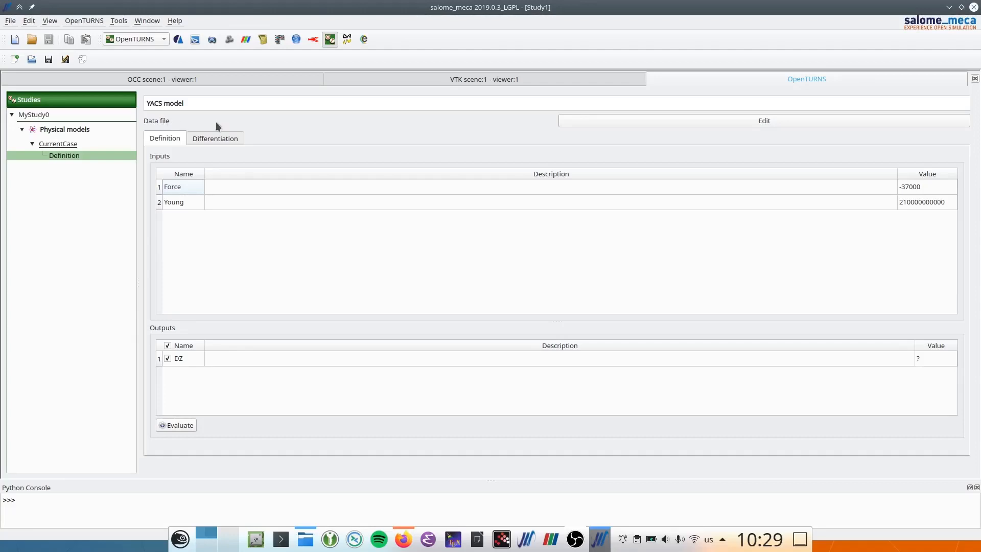
left_click(593, 124)
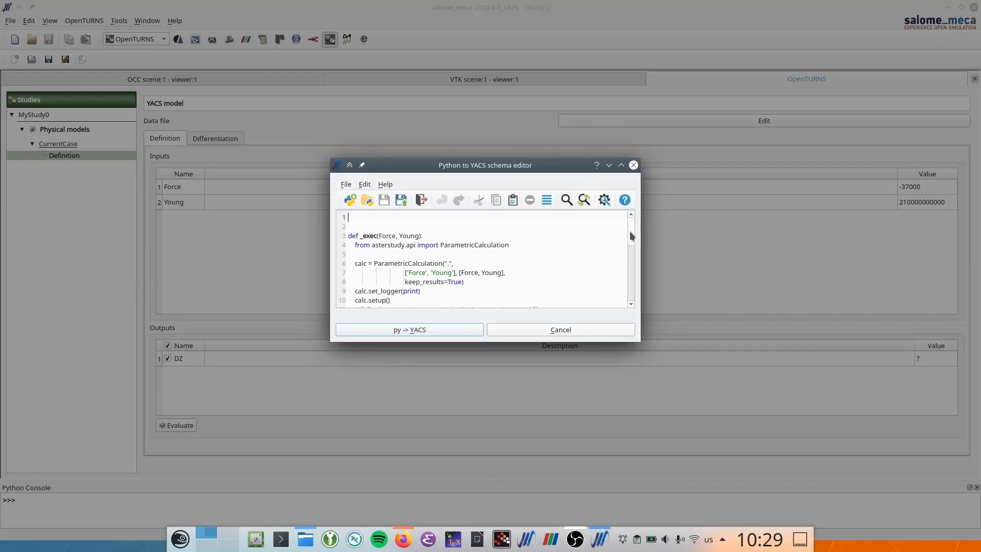
mouse_move(629, 231)
left_mouse_down()
mouse_move(631, 292)
mouse_move(623, 213)
left_mouse_up()
left_click(539, 329)
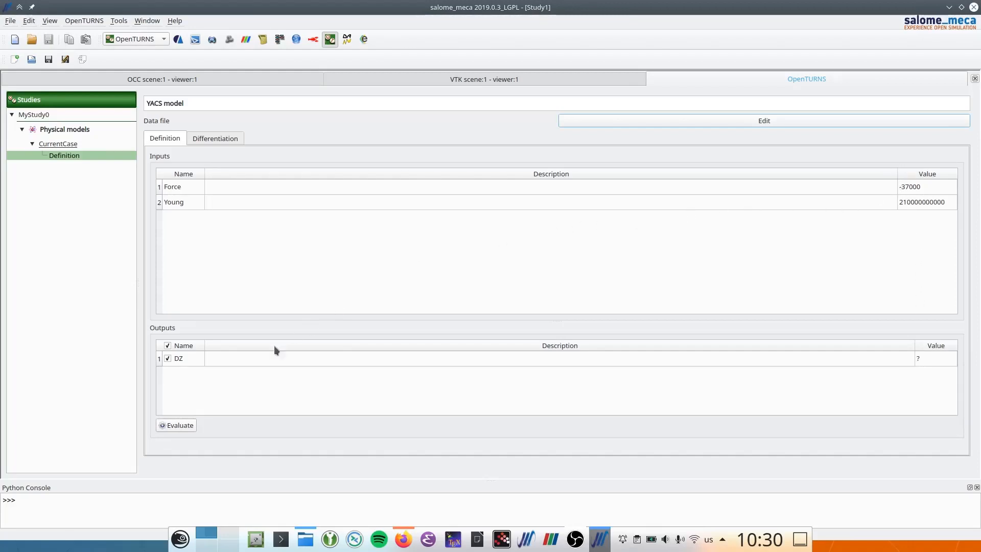
Evaluate the YACS model's DZ output and review the model definition from the CurrentCase study workflow
left_click(180, 425)
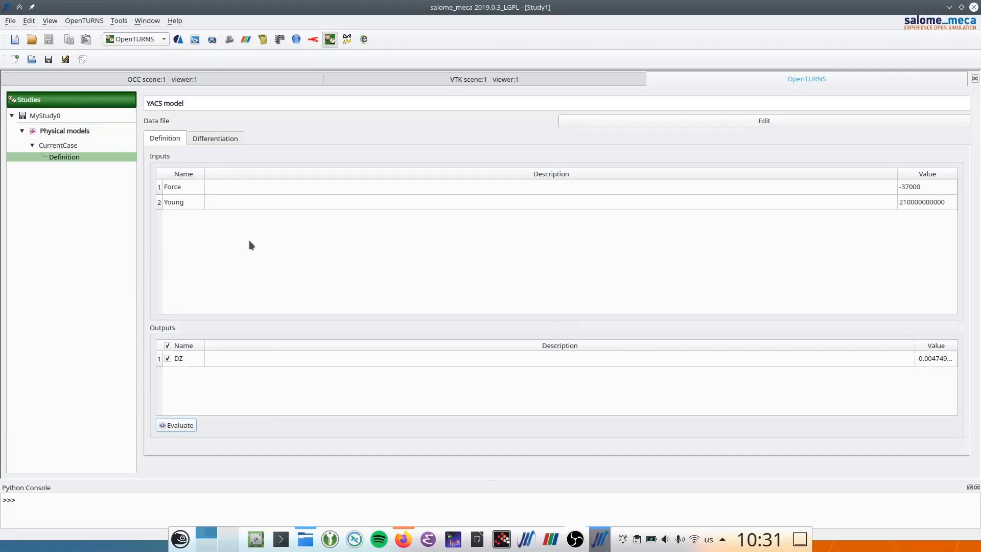
left_click(58, 146)
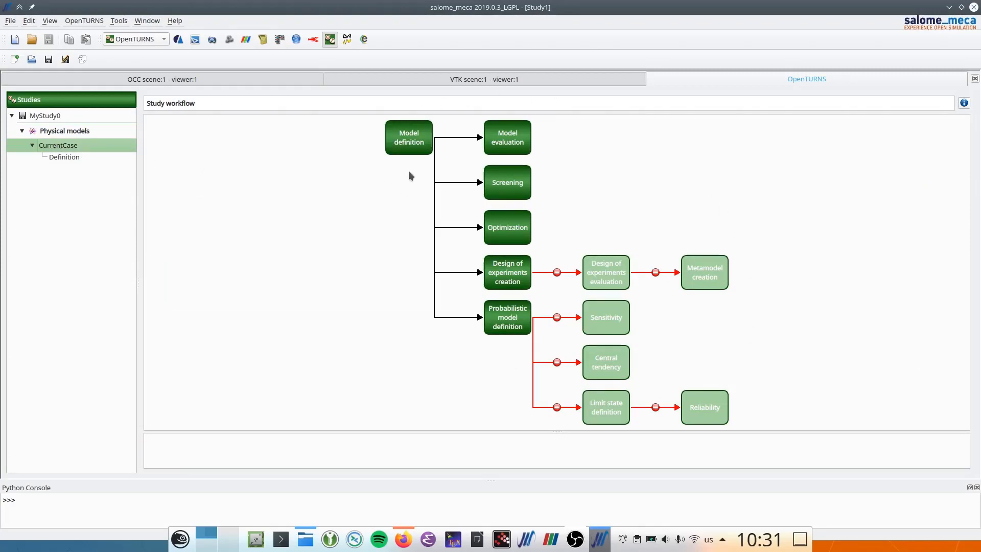
left_click(415, 141)
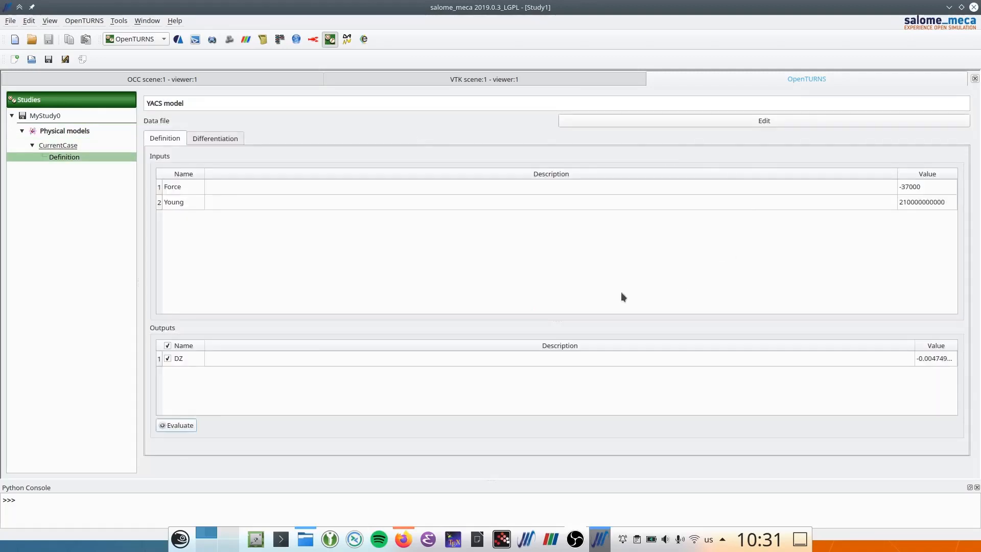
left_click(76, 145)
mouse_move(511, 144)
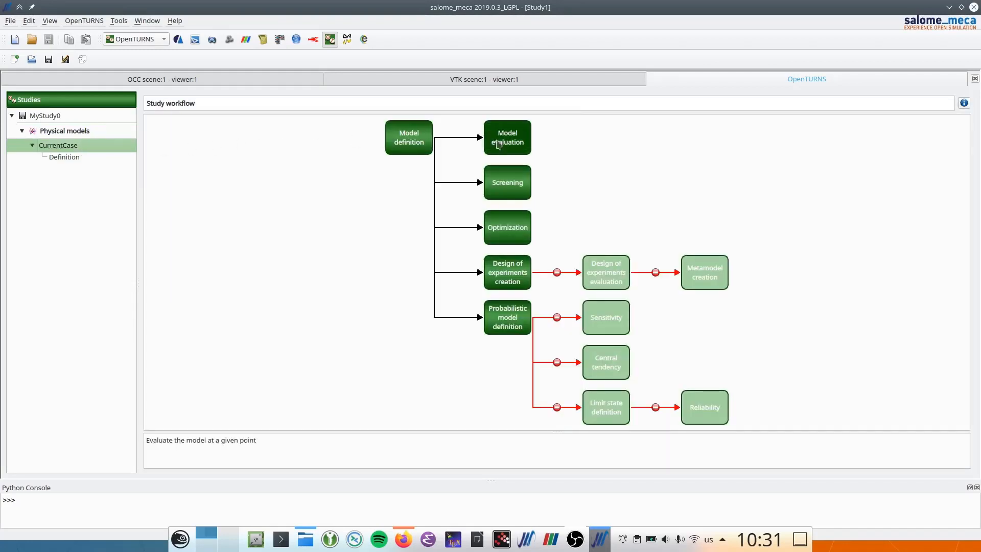
left_click(511, 144)
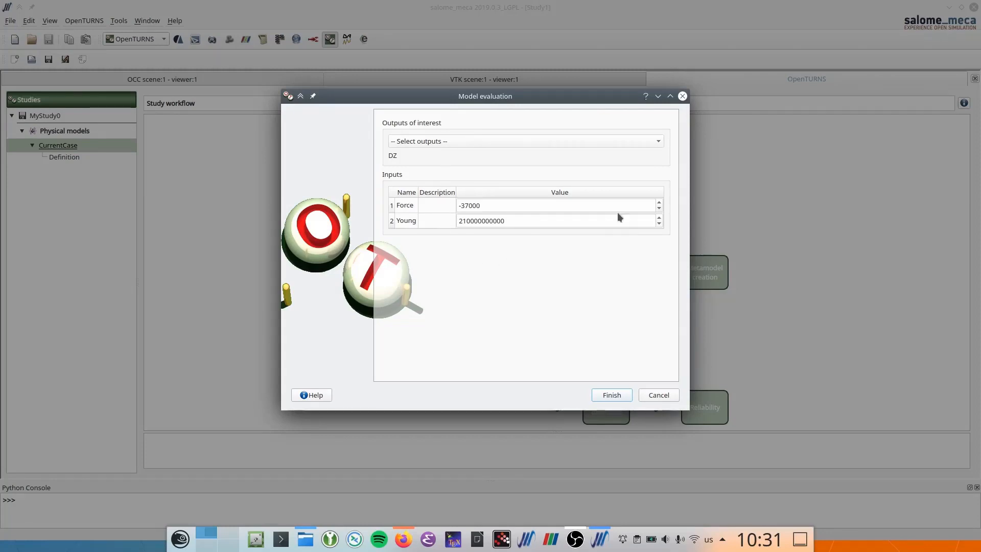
left_click(657, 142)
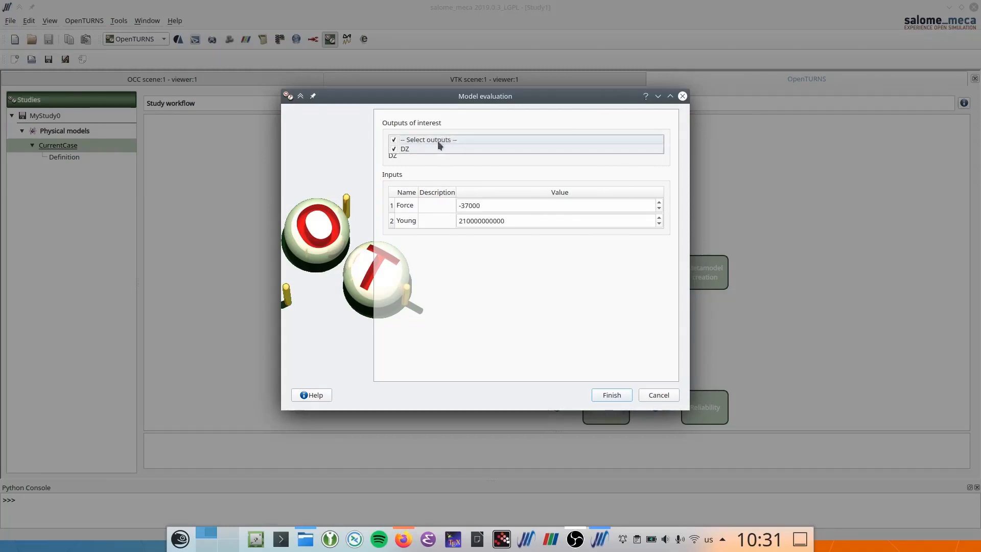
left_click(399, 157)
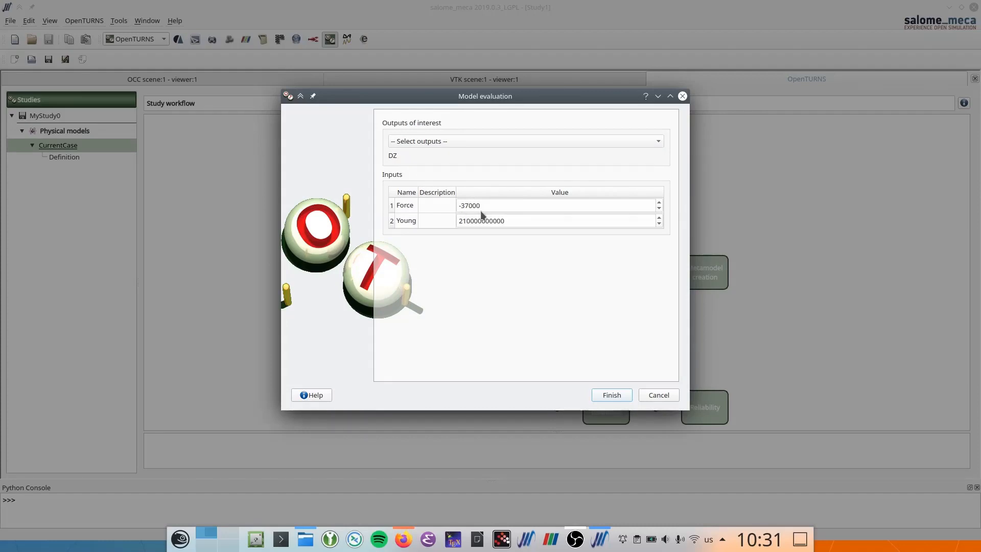
left_click(611, 395)
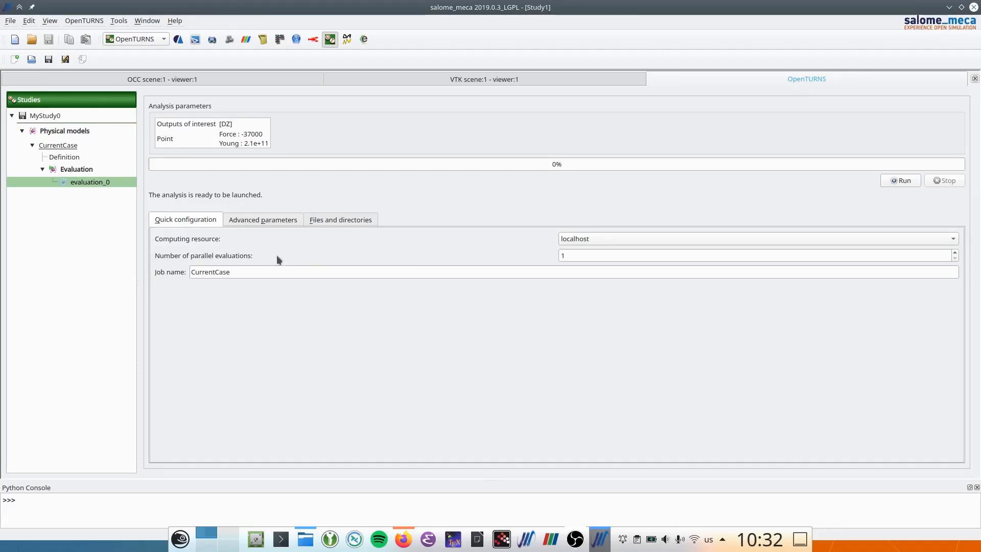
Examine the number of parallel evaluations and the advanced parameters, including the maximum duration, of the new evaluation
left_click_drag(626, 259, 561, 256)
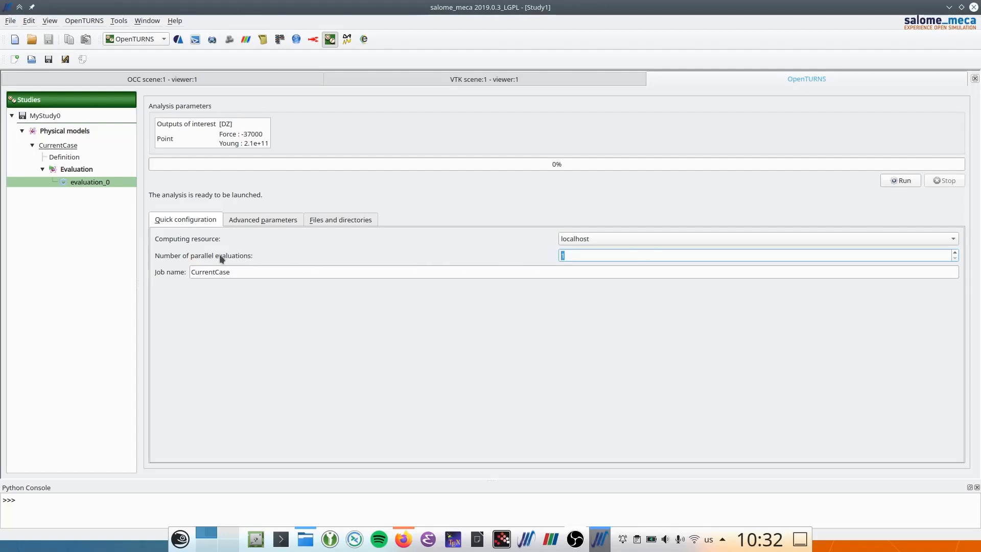
left_click(356, 251)
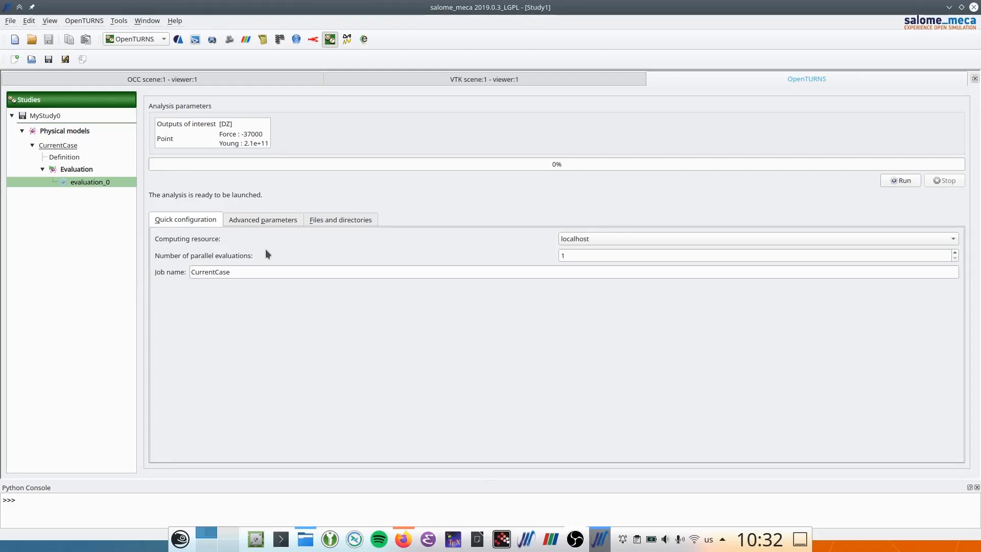
left_click(258, 220)
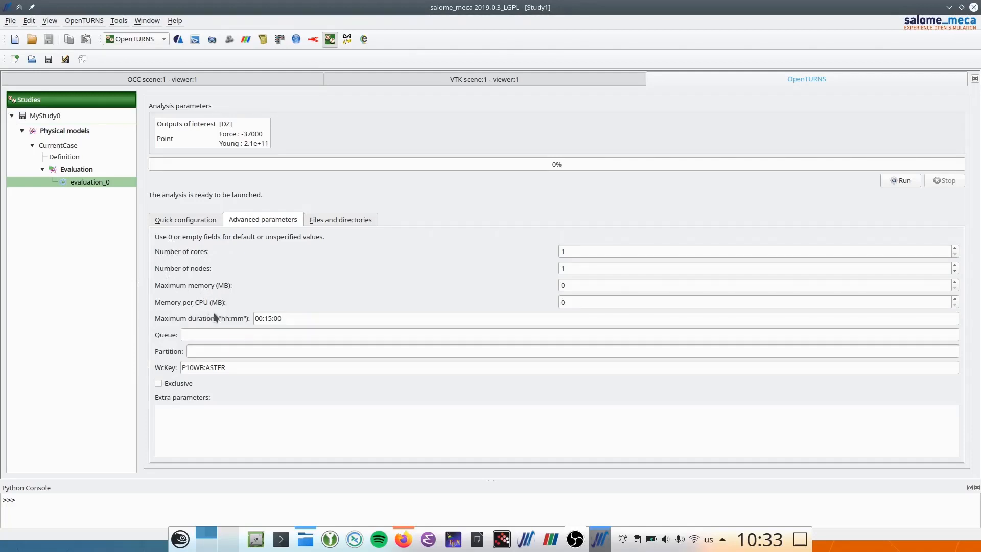
left_click_drag(302, 317, 247, 314)
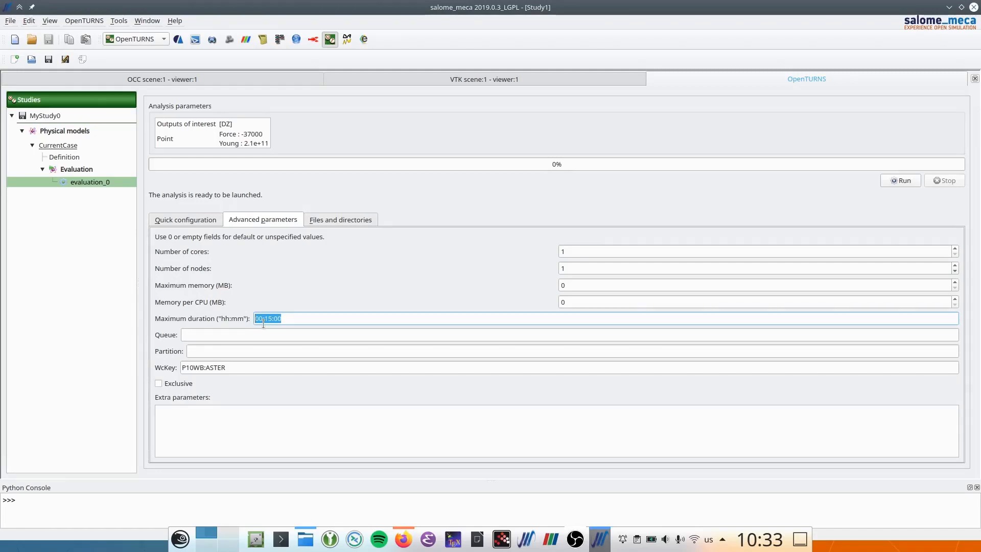
left_click(220, 292)
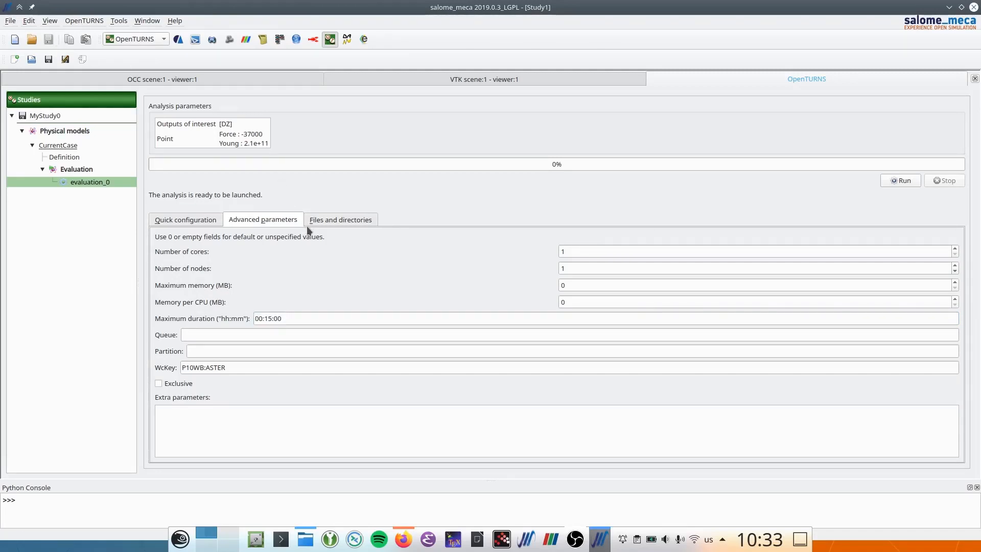
Examine the evaluation's maximum duration, its work directories and the additional parametric.comm, .med and parametric.export input files
left_click_drag(298, 319, 256, 320)
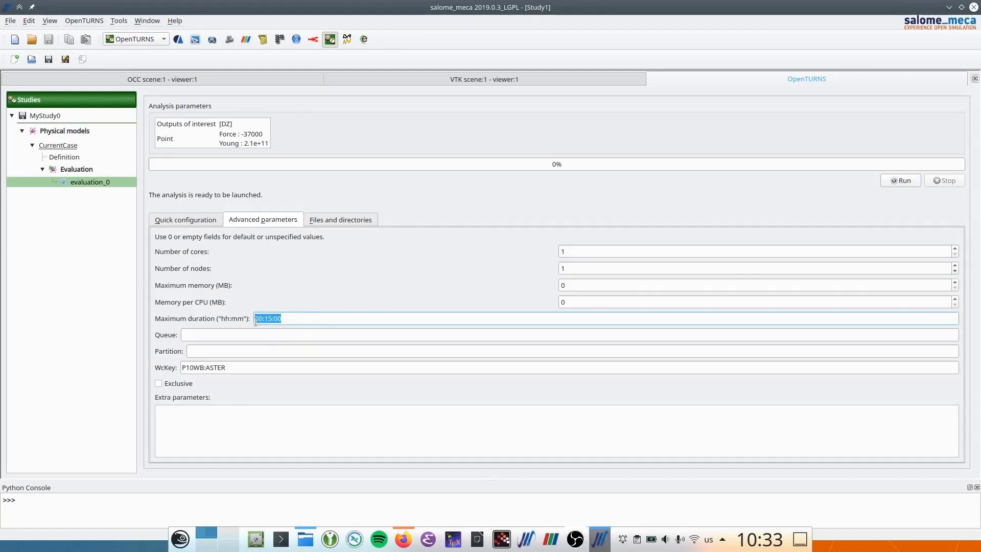
left_click(293, 291)
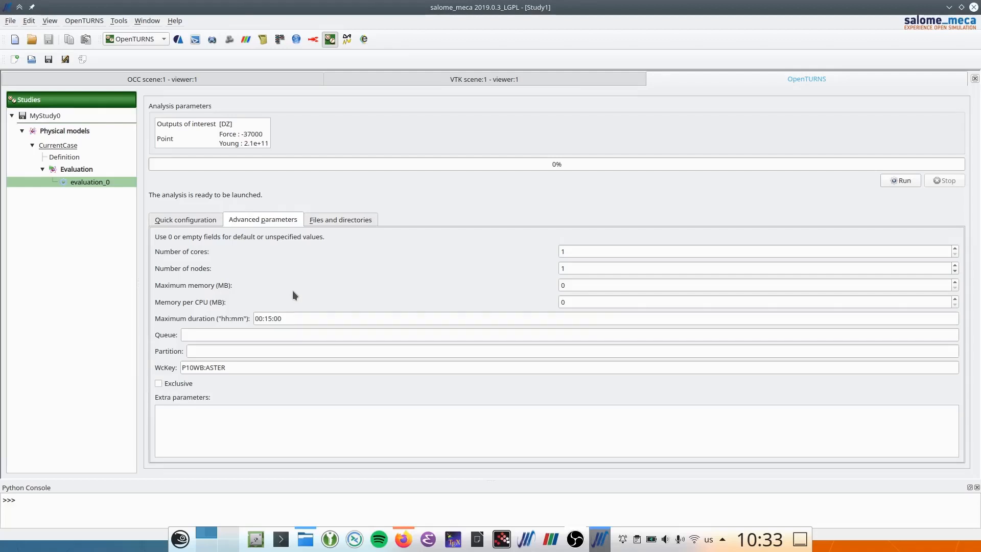
left_click(341, 221)
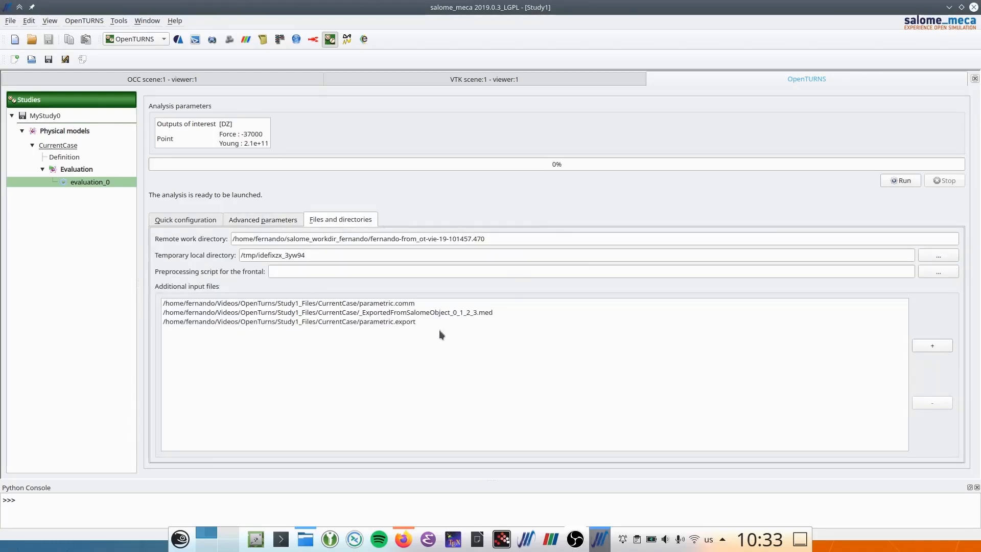
left_click(385, 304)
left_click(387, 312, "ctrl")
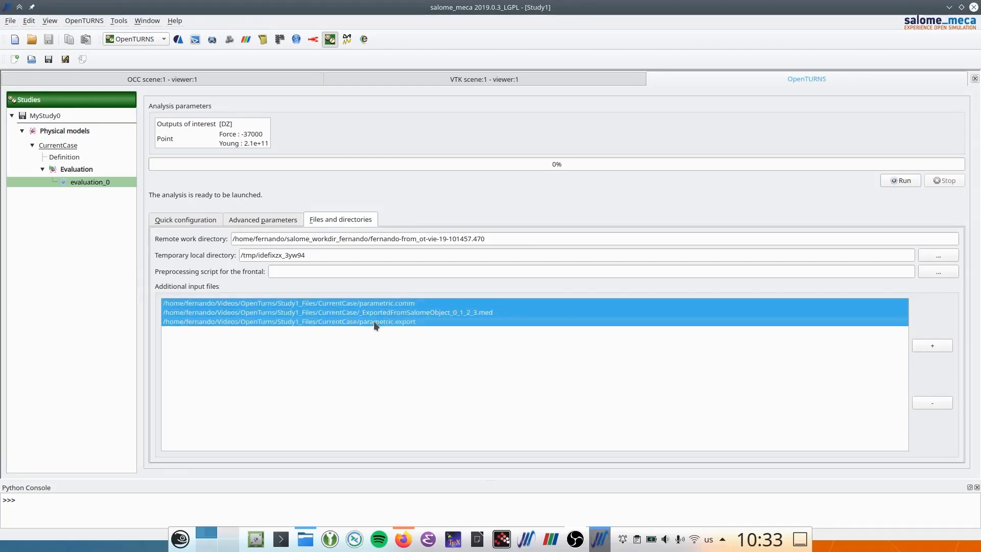
left_click(379, 309, "ctrl")
left_click(379, 304, "ctrl")
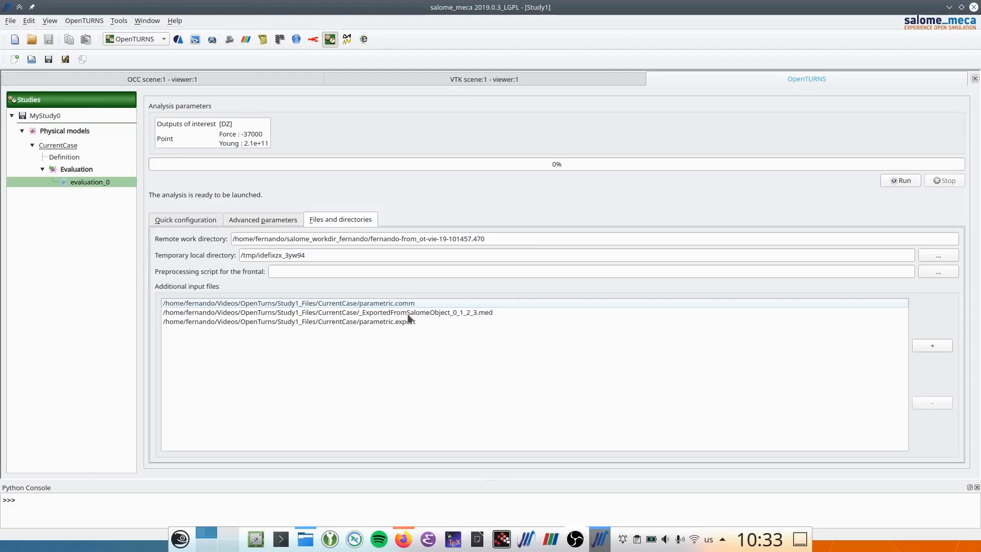
Run the evaluation on localhost with one parallel evaluation and examine the result directory path given in the run report
left_click(194, 220)
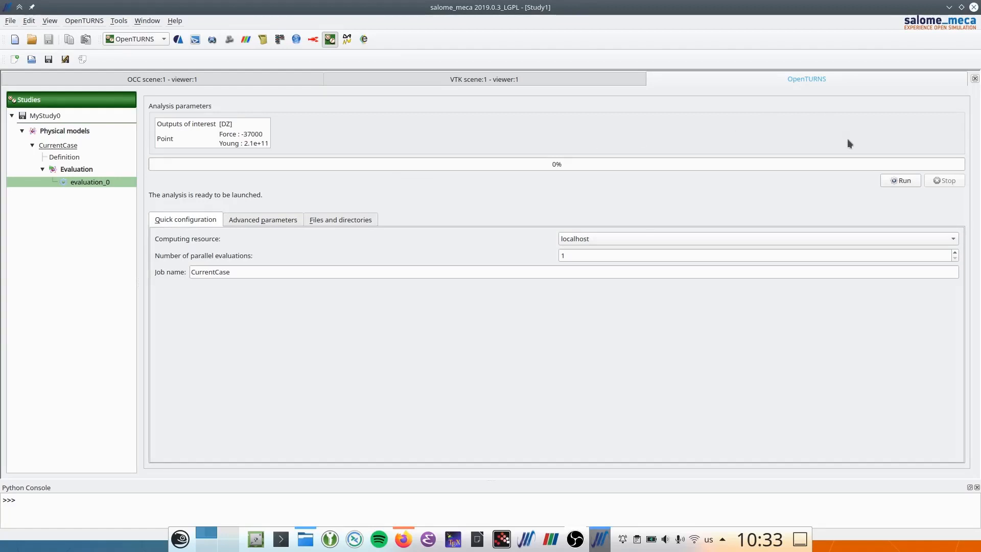
left_click(900, 181)
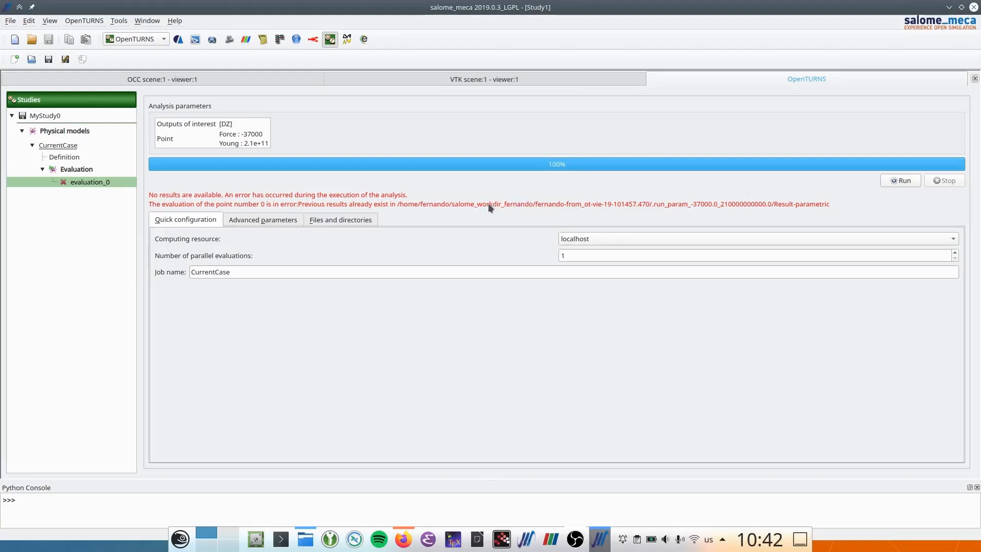
left_click_drag(558, 206, 680, 210)
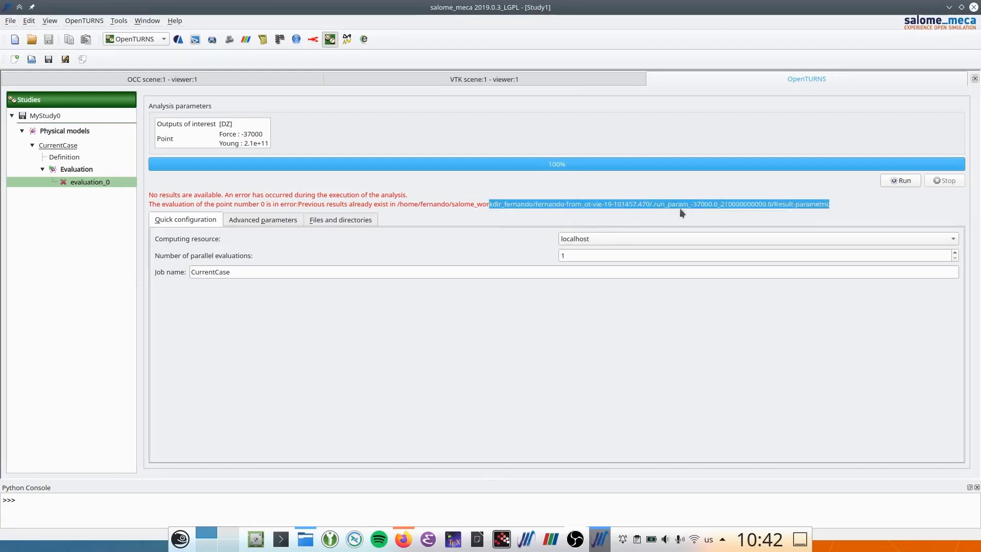
left_click(489, 207)
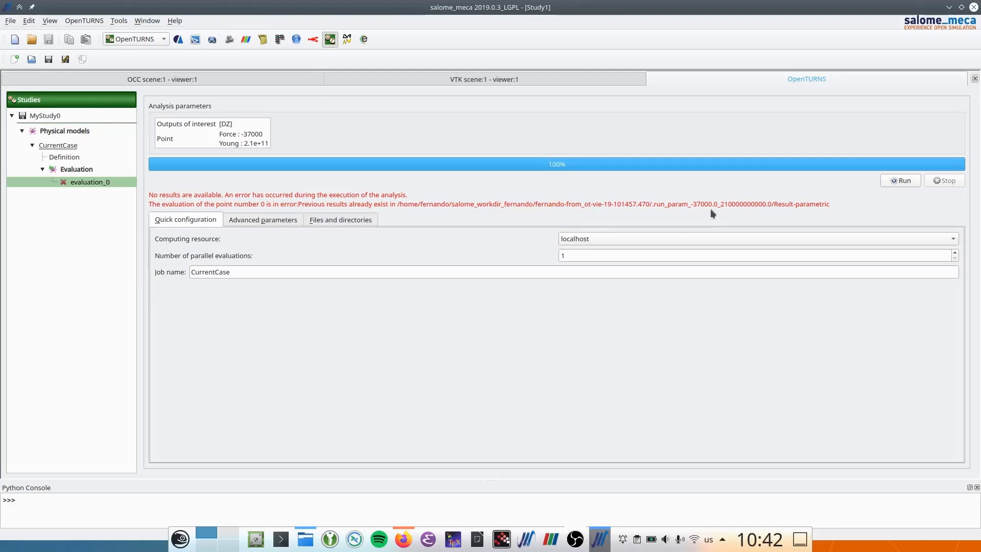
left_click_drag(652, 204, 725, 203)
left_click_drag(770, 204, 679, 208)
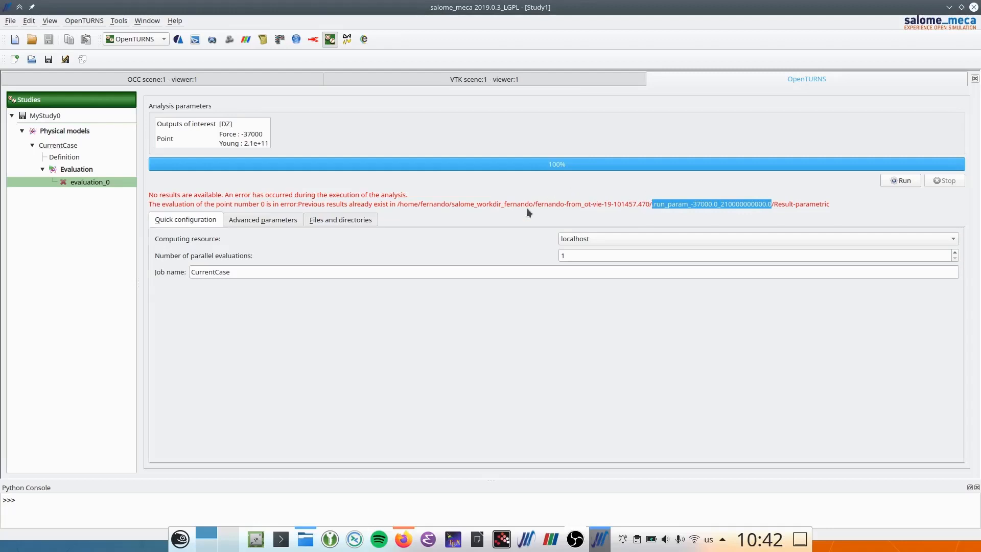
left_click(587, 205)
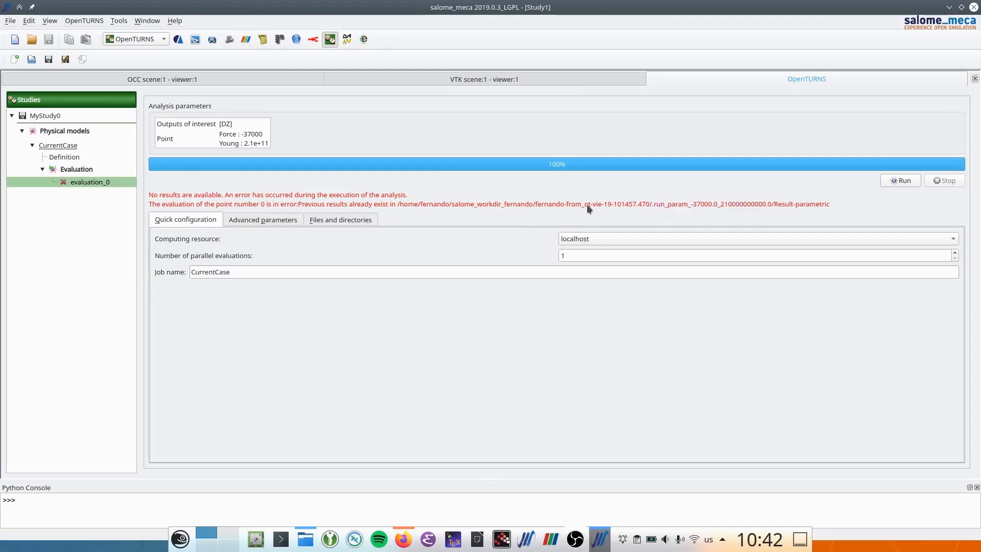
Switch to the Dolphin file manager and open the evaluation's remote work directory inside the home directory's Salome work folder
left_click(305, 539)
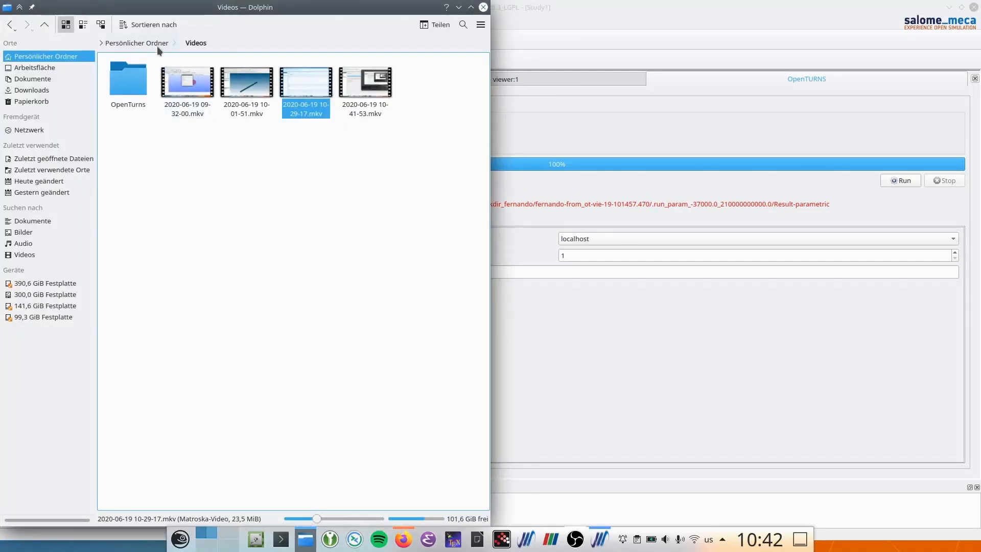
left_click(153, 43)
scroll(220, 268, "down", 10)
scroll(221, 265, "up", 3)
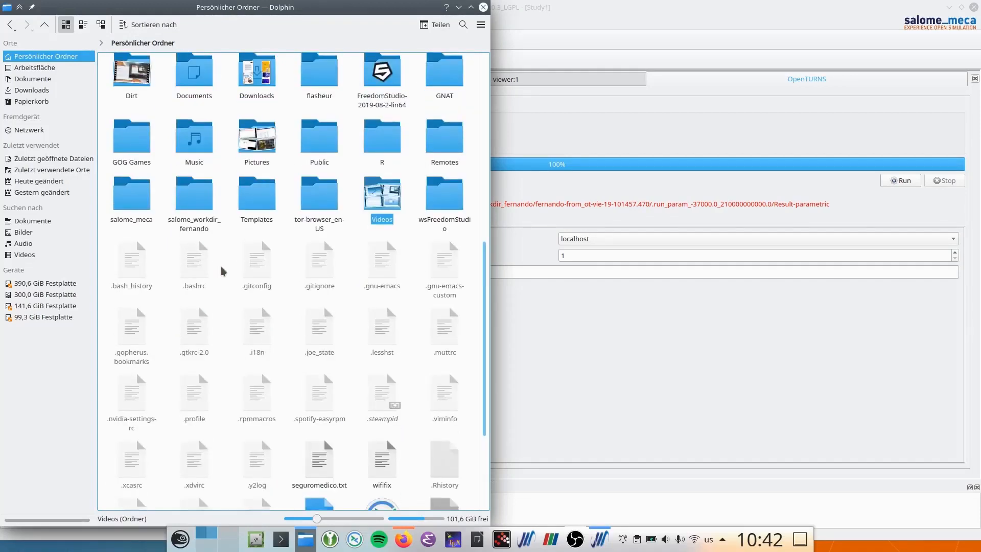
left_click(189, 227)
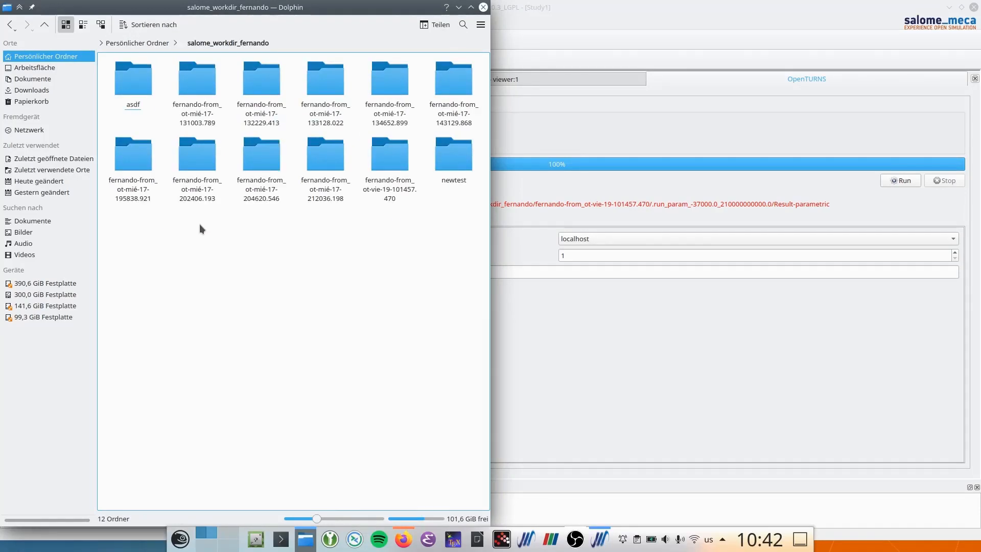
left_click(383, 191)
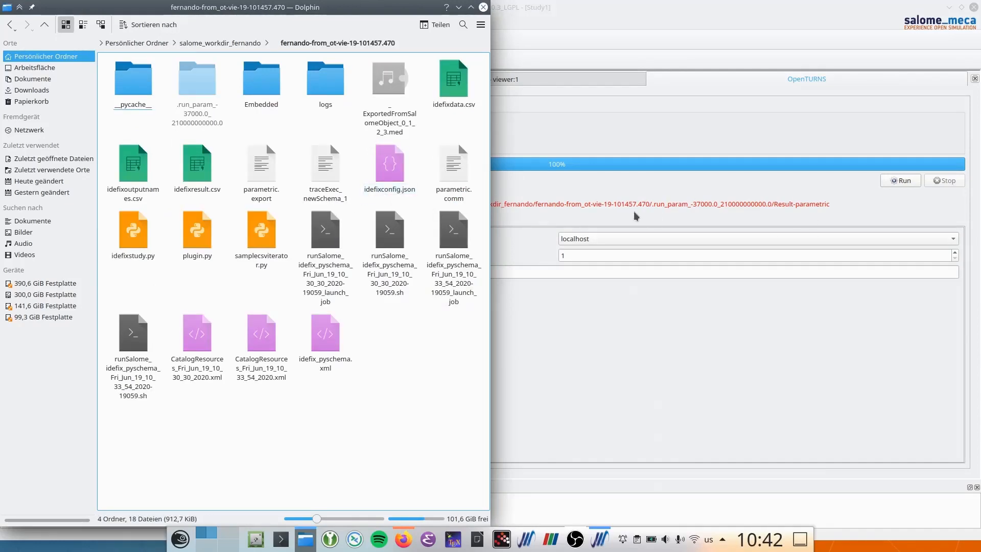
Check the option for showing hidden files and locate the hidden .run_param_-37000.0_210000000000.0 folder
left_click(480, 26)
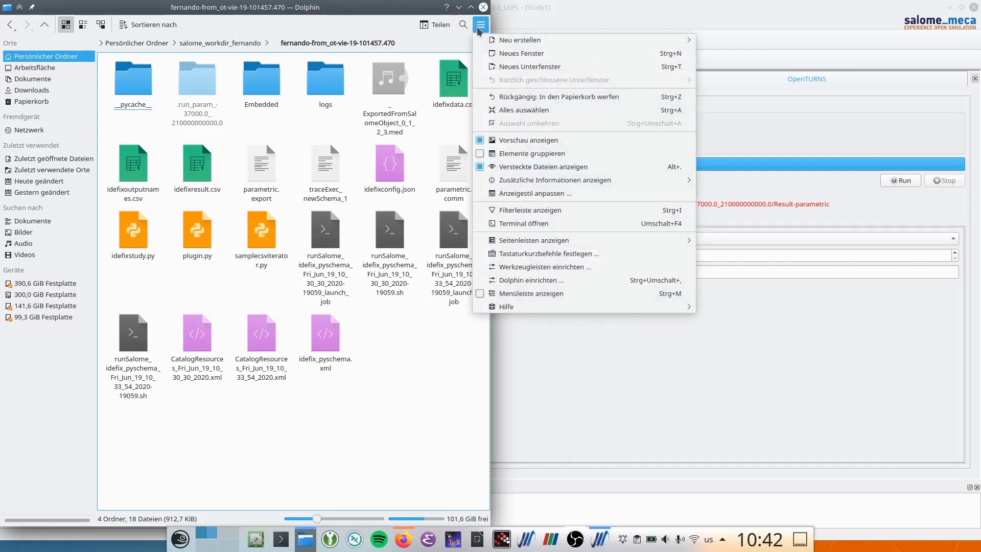
left_click(418, 162)
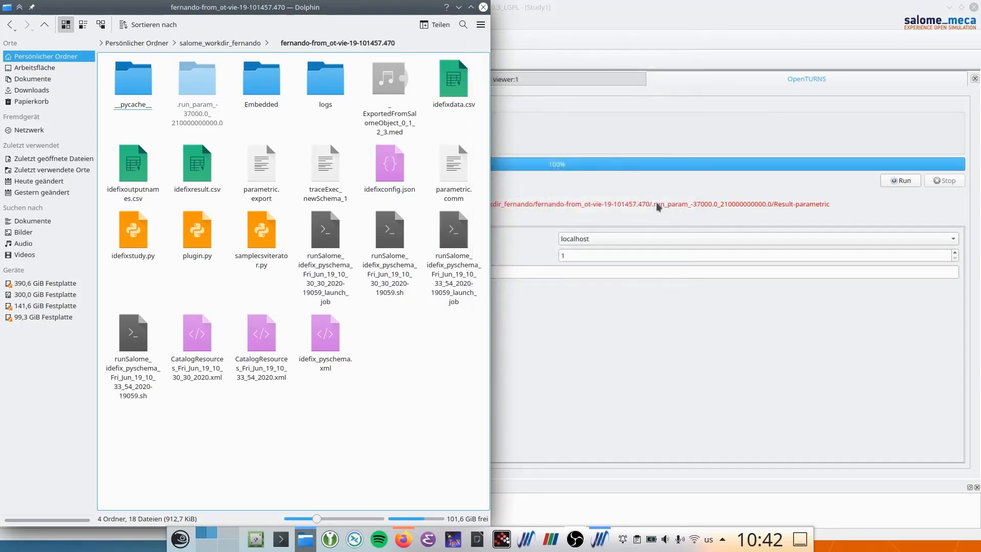
left_click(480, 26)
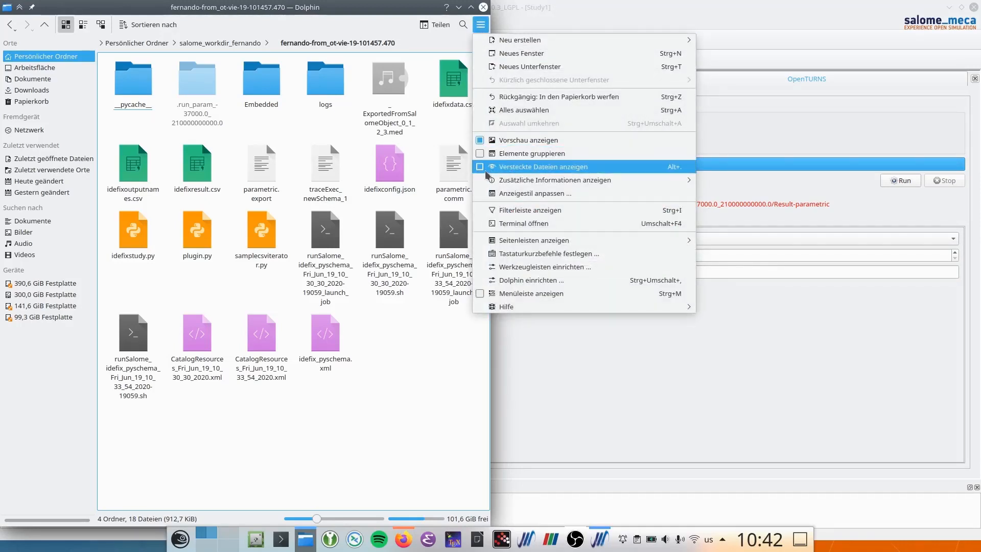
left_click(313, 127)
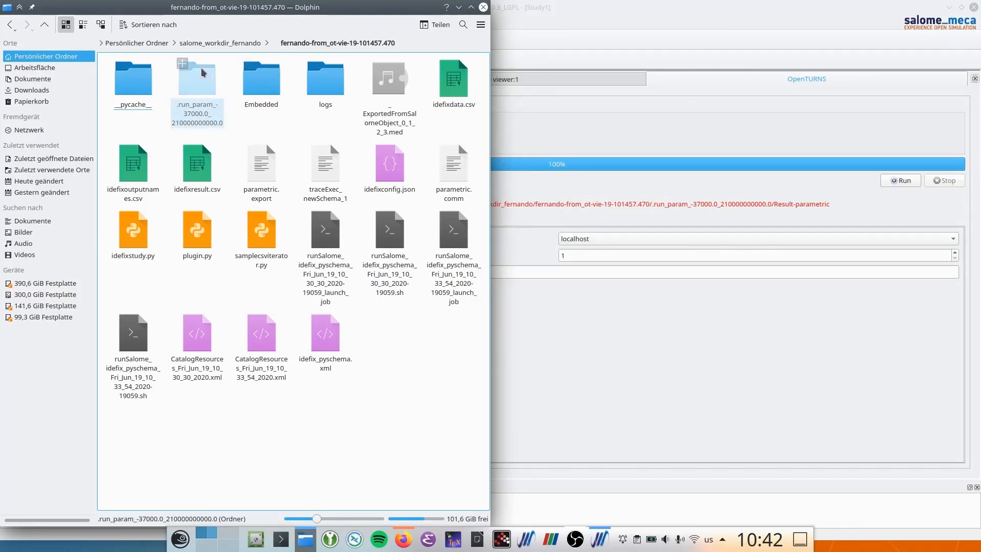
left_click(198, 104)
left_click(322, 48)
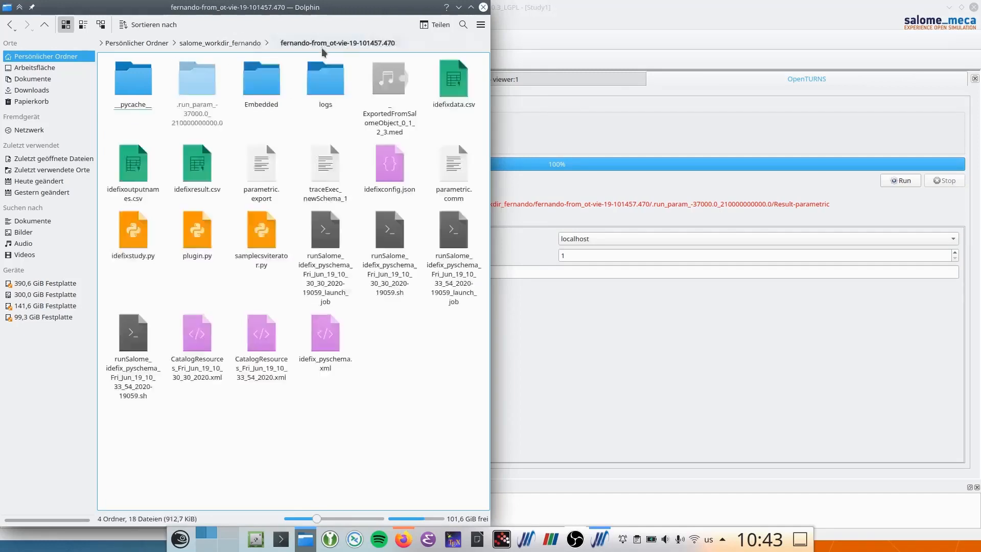
Inspect the output file in the hidden run folder's Result-parametric directory, close it and return to the work directory
right_click(199, 119)
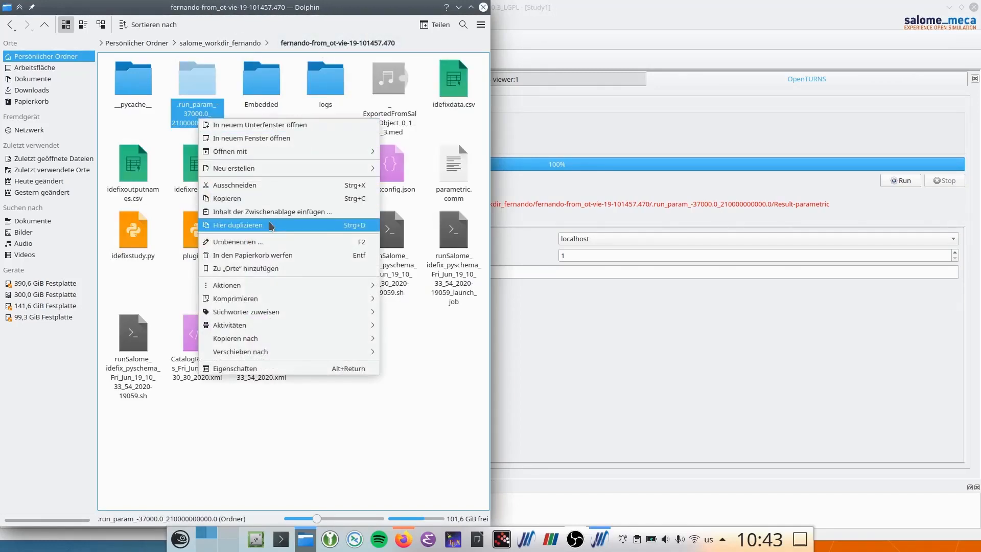
left_click(236, 90)
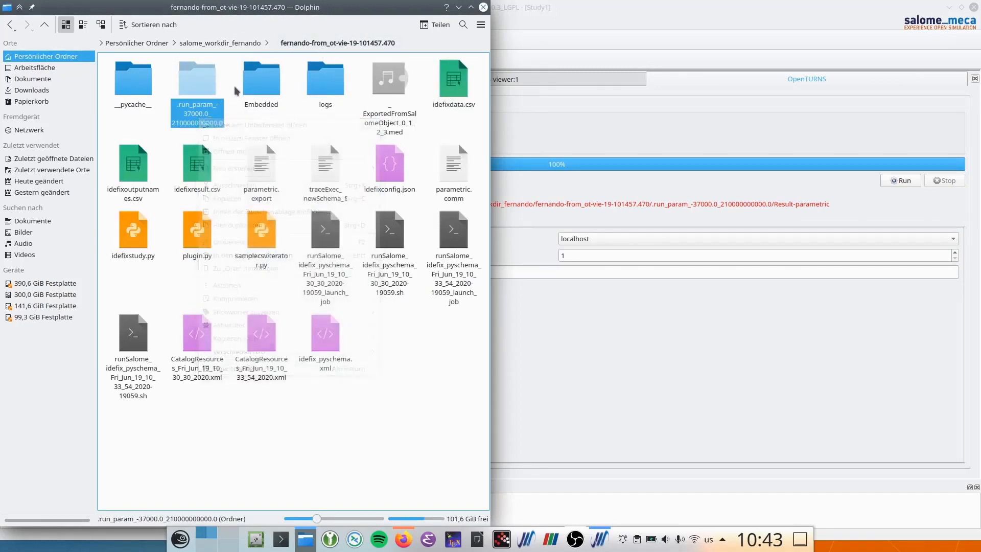
left_click(204, 91)
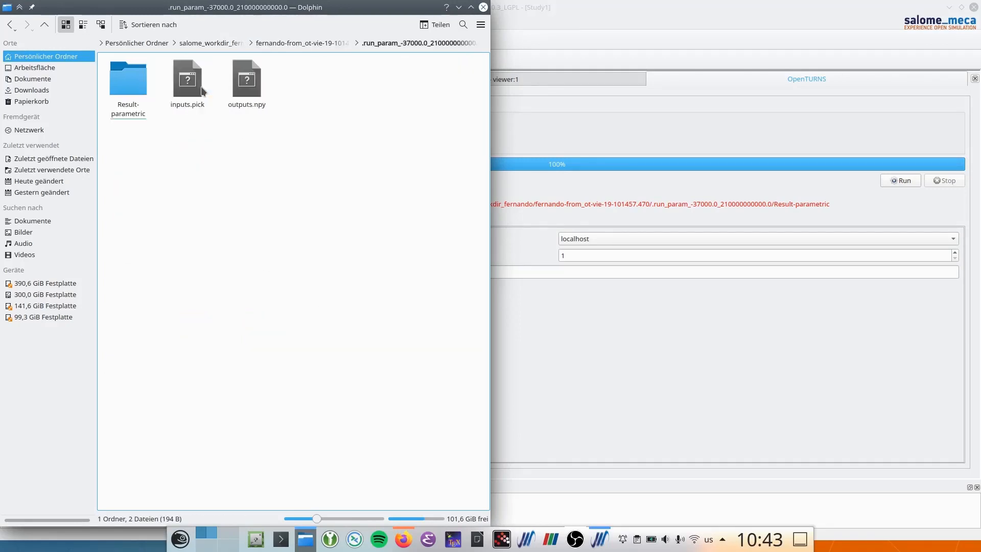
left_click(132, 112)
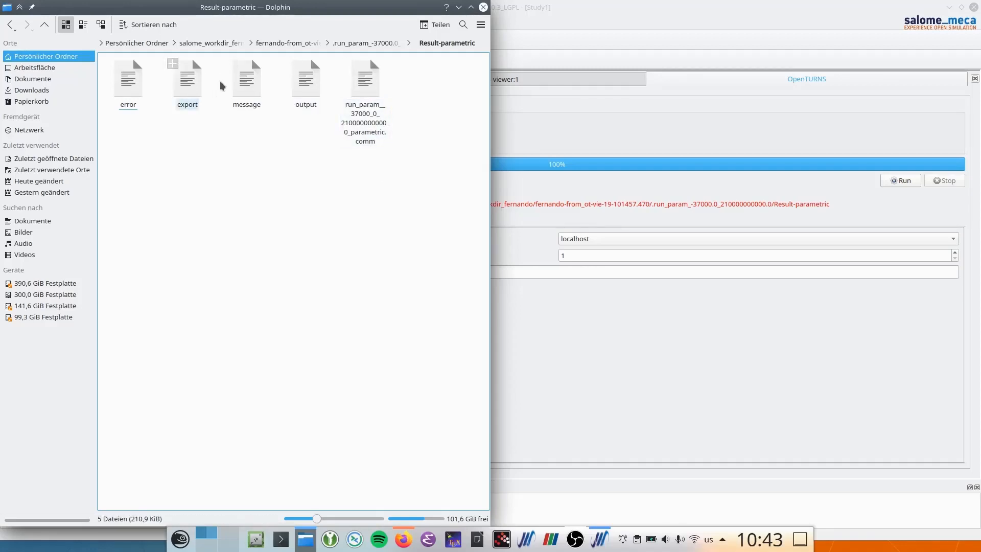
left_click(306, 81)
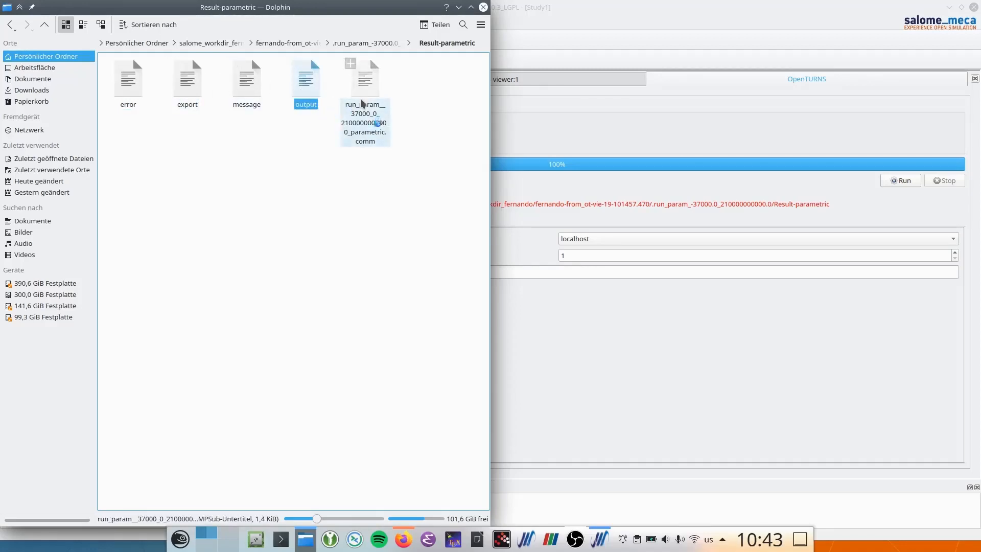
left_click_drag(965, 53, 960, 153)
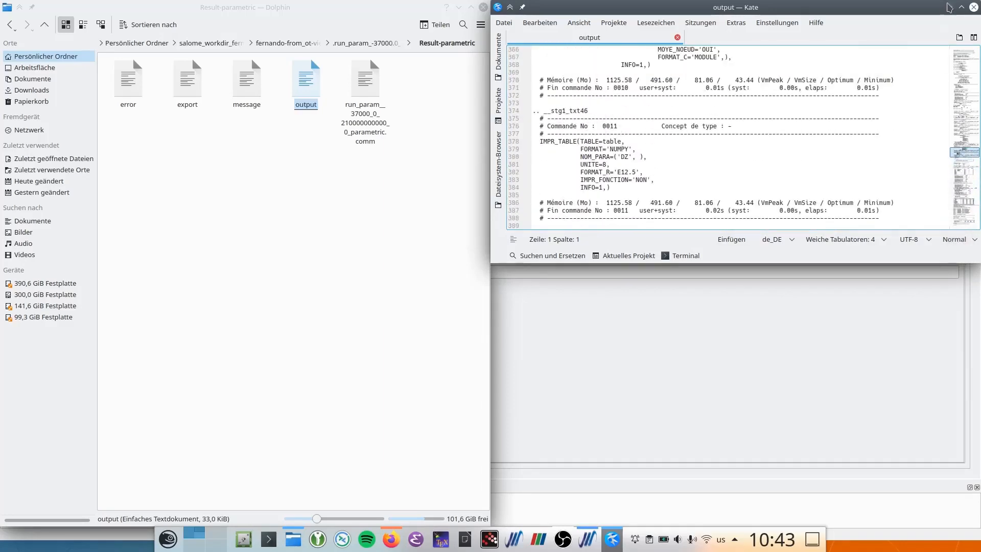
left_click(974, 7)
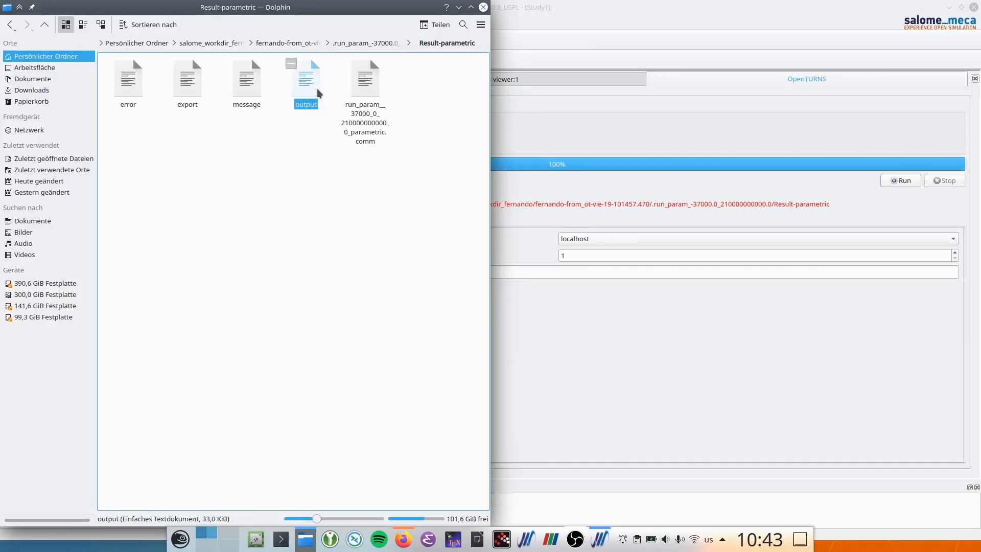
left_click(299, 45)
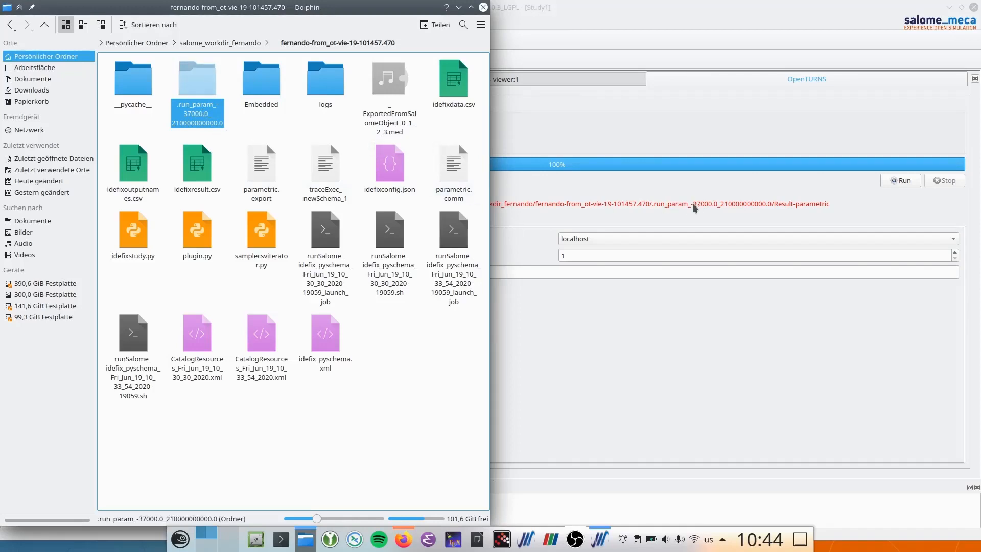
Switch back to Salome-Meca and examine the Force and Young values within the reported result path
left_click_drag(692, 203, 770, 204)
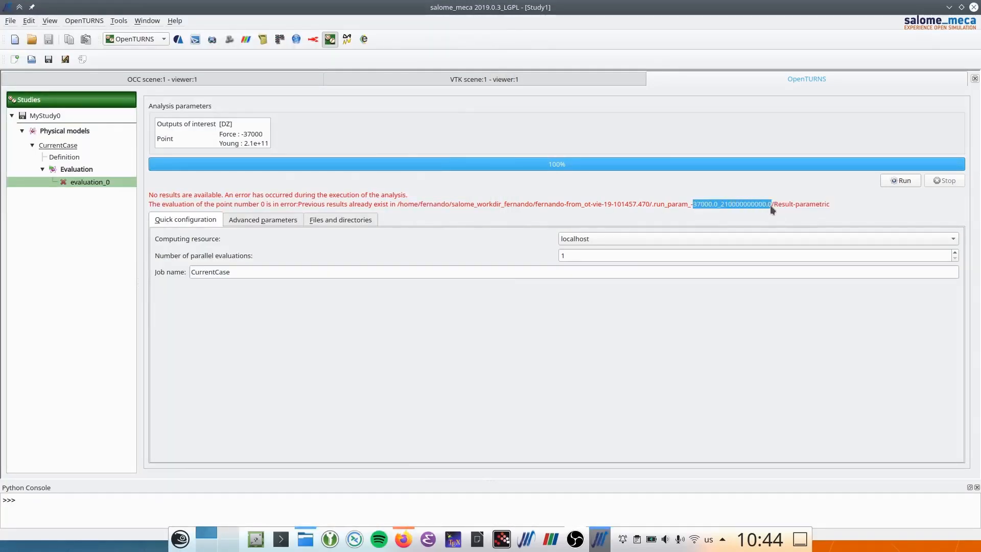
left_click(695, 200)
left_click_drag(694, 204, 771, 205)
left_click(504, 186)
Create a probabilistic model from the CurrentCase study workflow and enable Force and Young as random variables
left_click(74, 148)
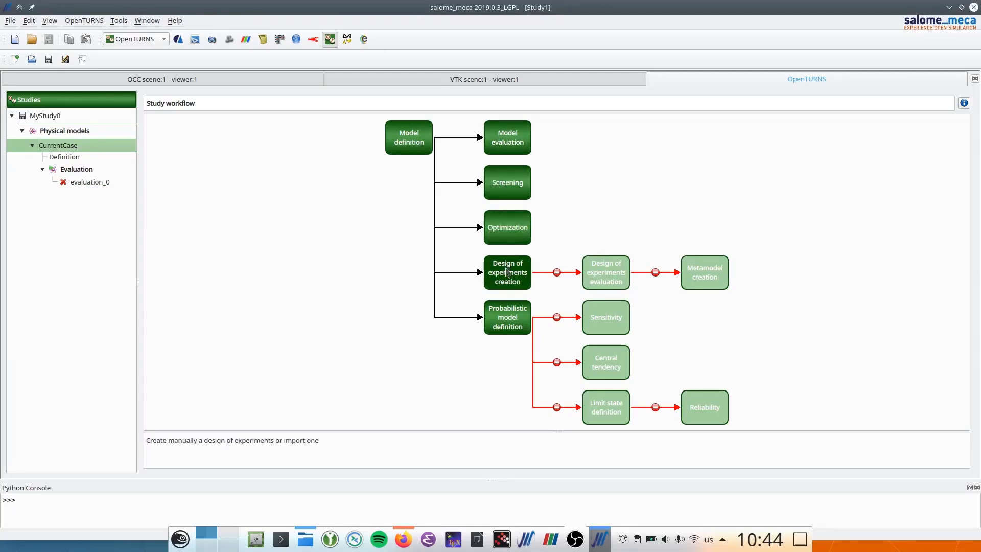
left_click(514, 327)
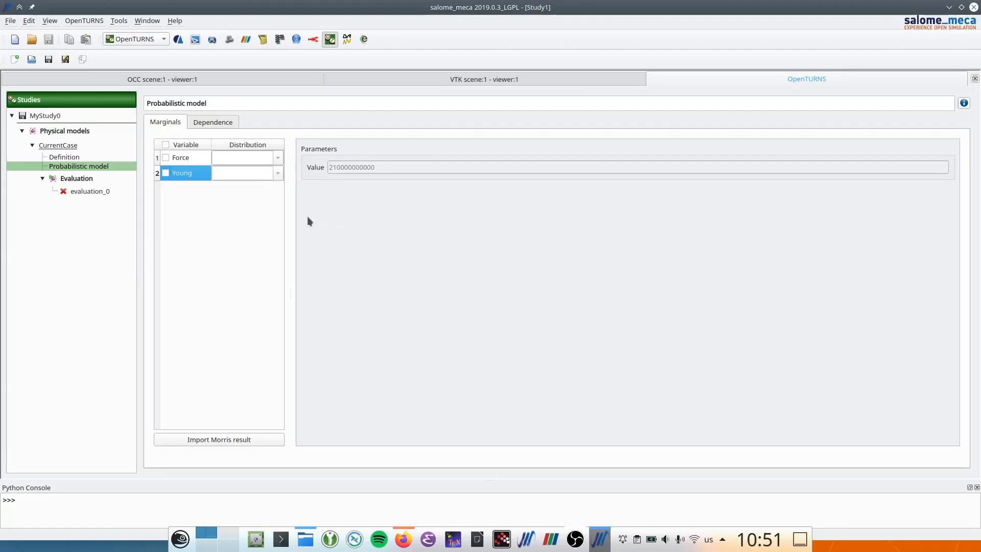
left_click(166, 158)
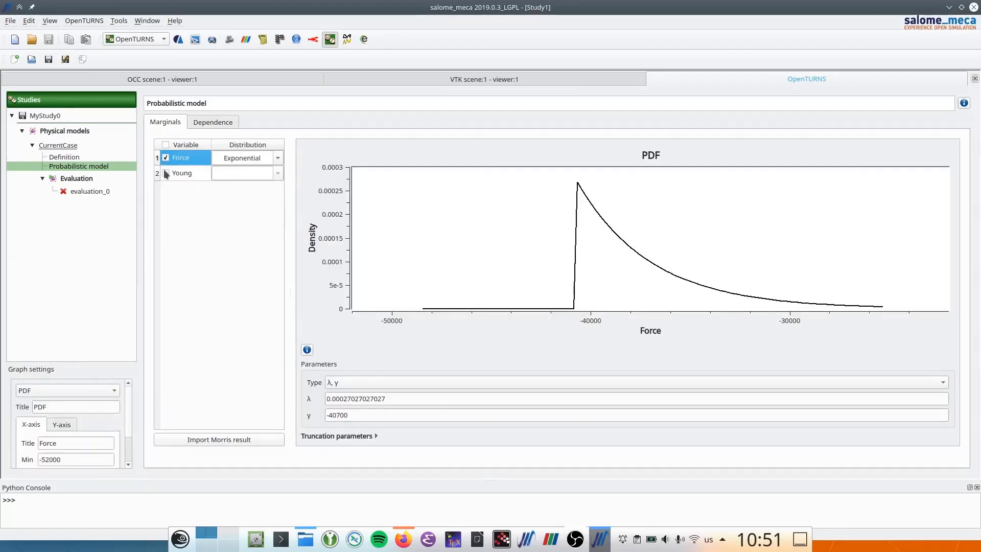
left_click(165, 173)
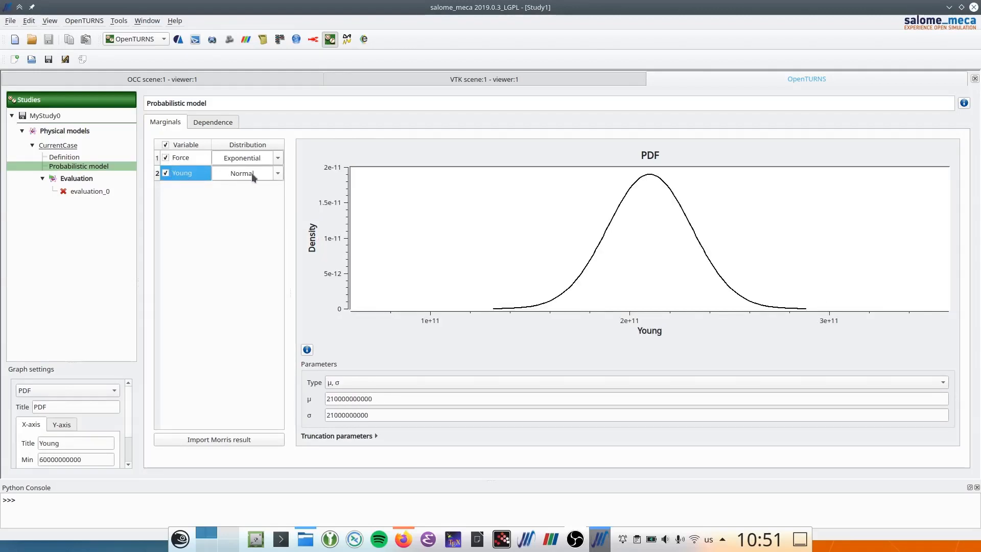
Set the Force variable's distribution to Normal, keeping the μ, σ parameter type
left_click(278, 159)
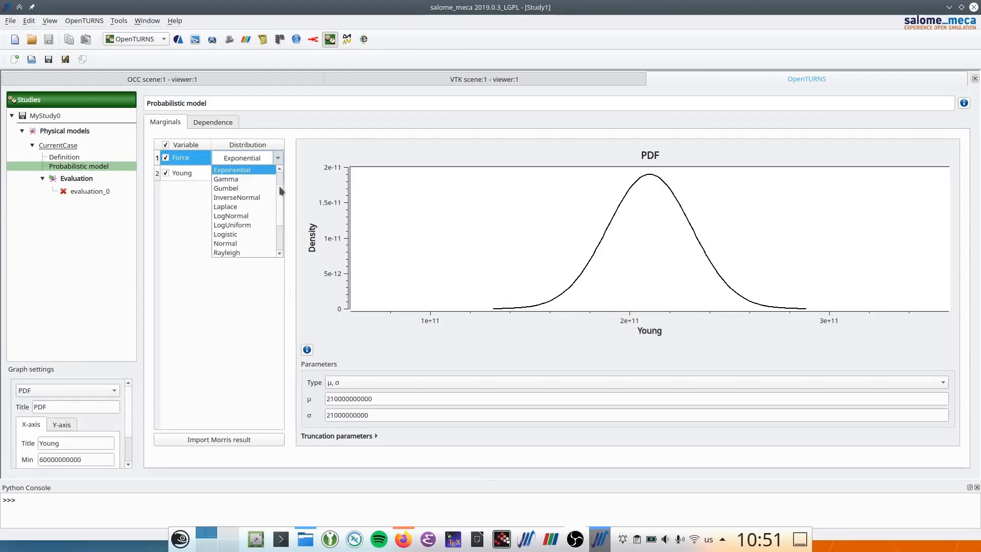
scroll(282, 214, "down", 2)
scroll(282, 225, "up", 3)
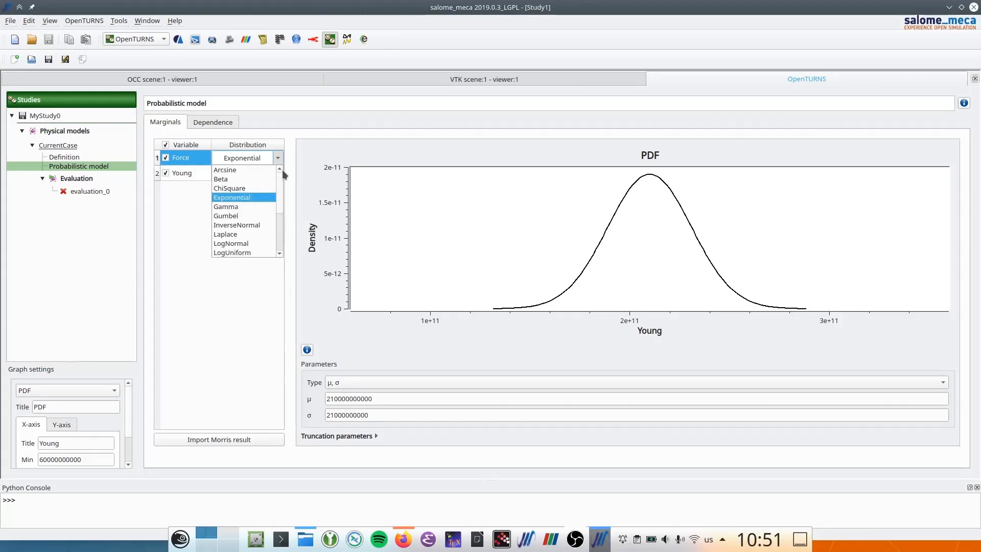
scroll(280, 189, "down", 2)
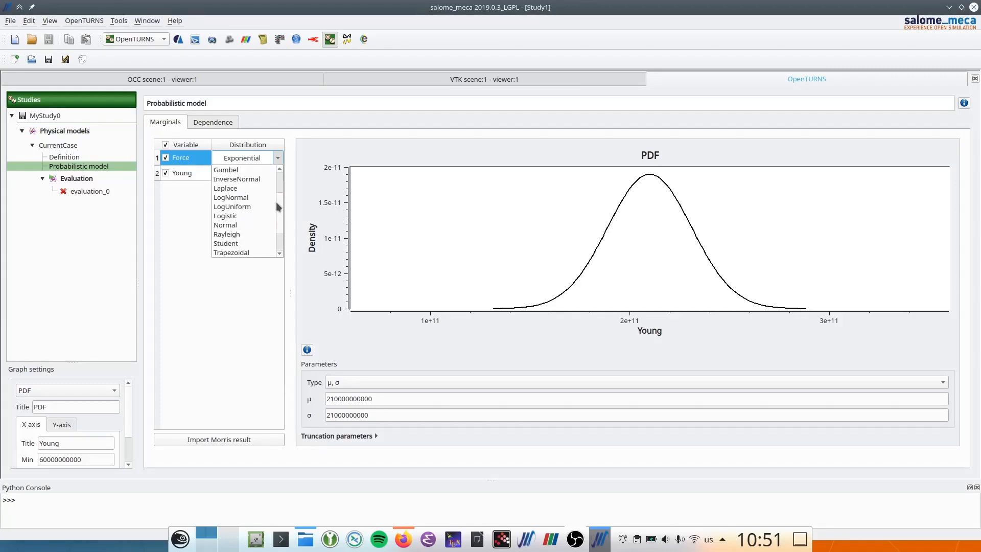
left_click(225, 226)
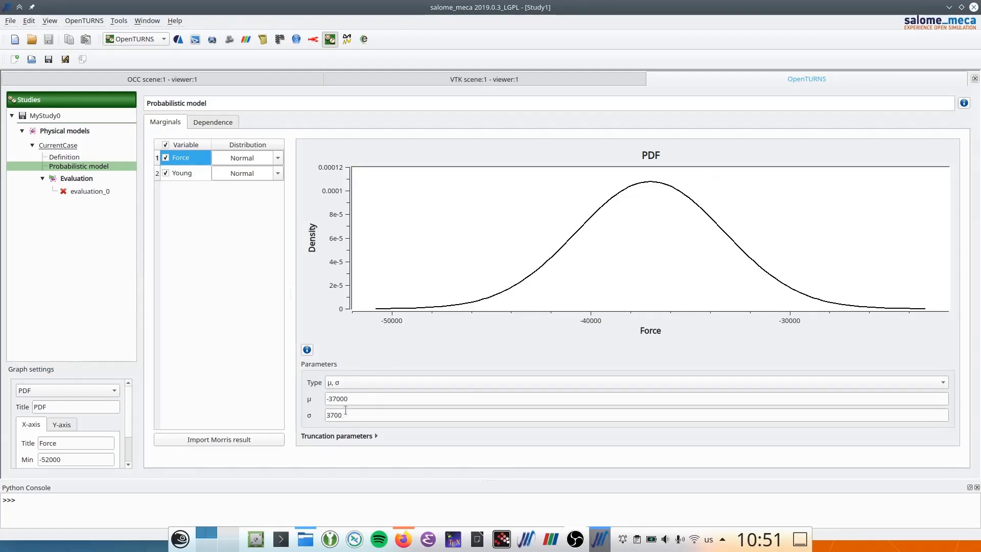
left_click(345, 383)
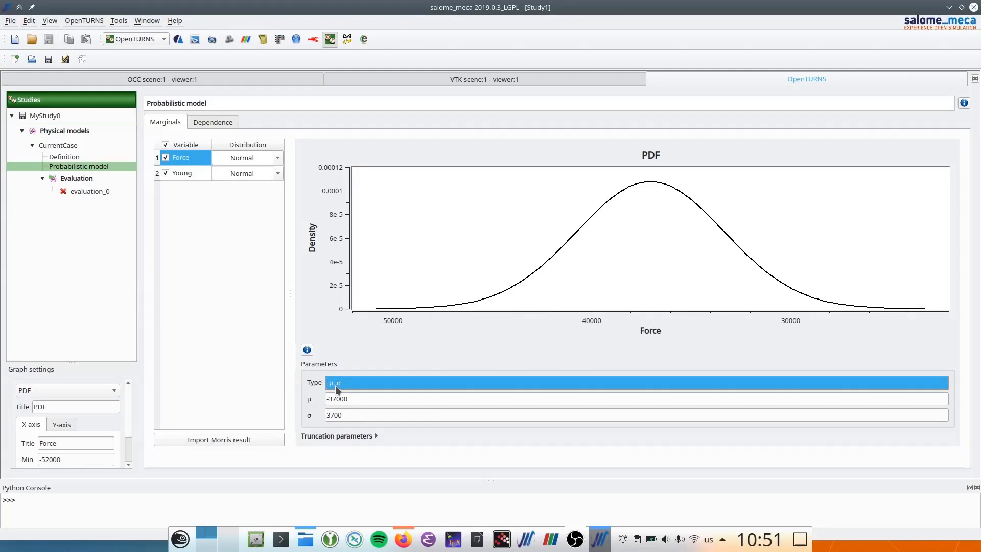
left_click(335, 386)
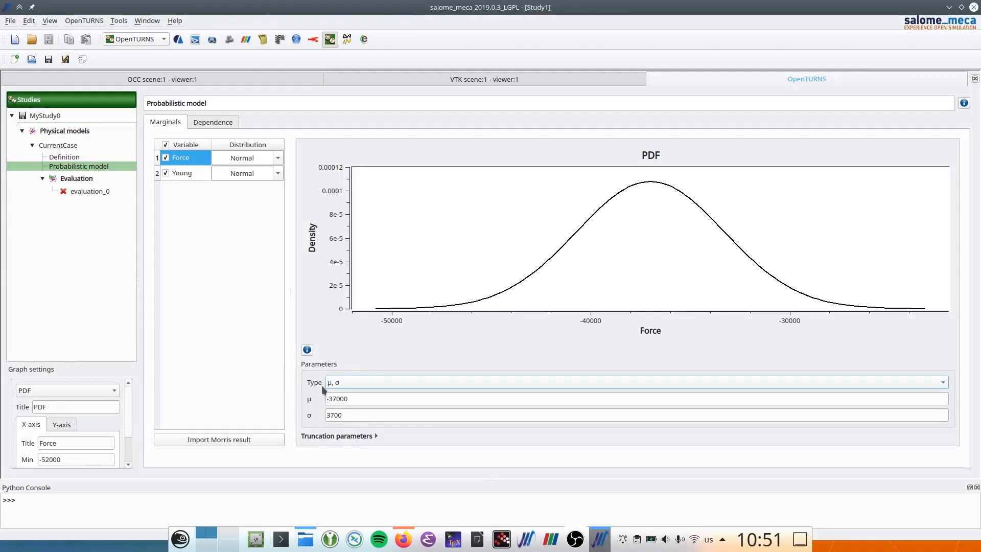
Check Young's distribution parameters and the dependence settings between Force and Young
left_click(190, 181)
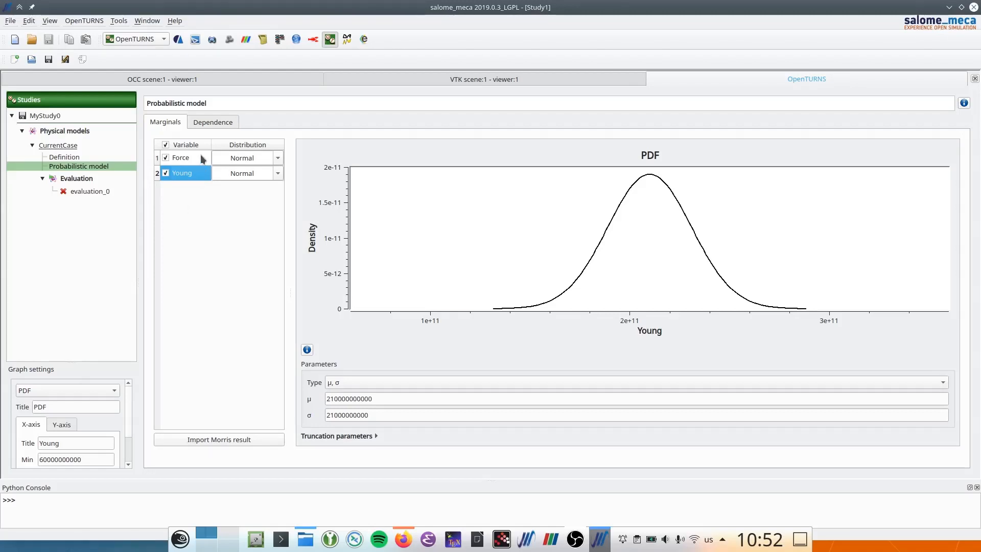
left_click(201, 123)
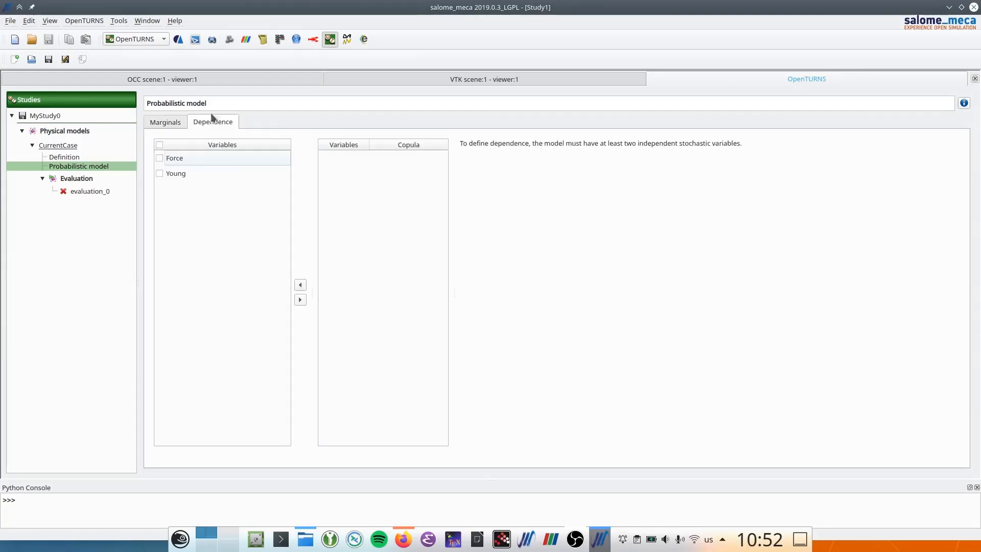
left_click(154, 125)
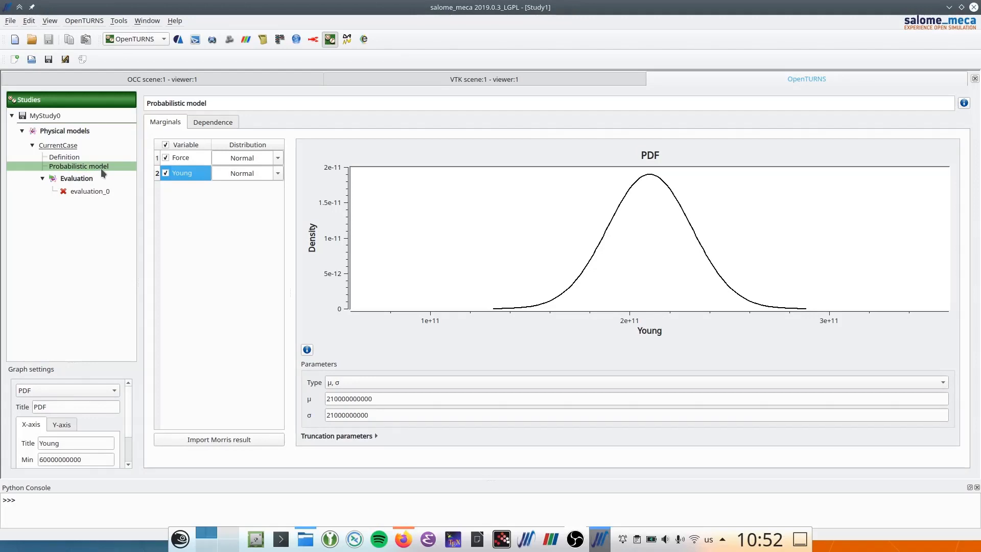
Start a central tendency analysis from the CurrentCase study workflow with DZ as output of interest and Monte Carlo as method
left_click(75, 148)
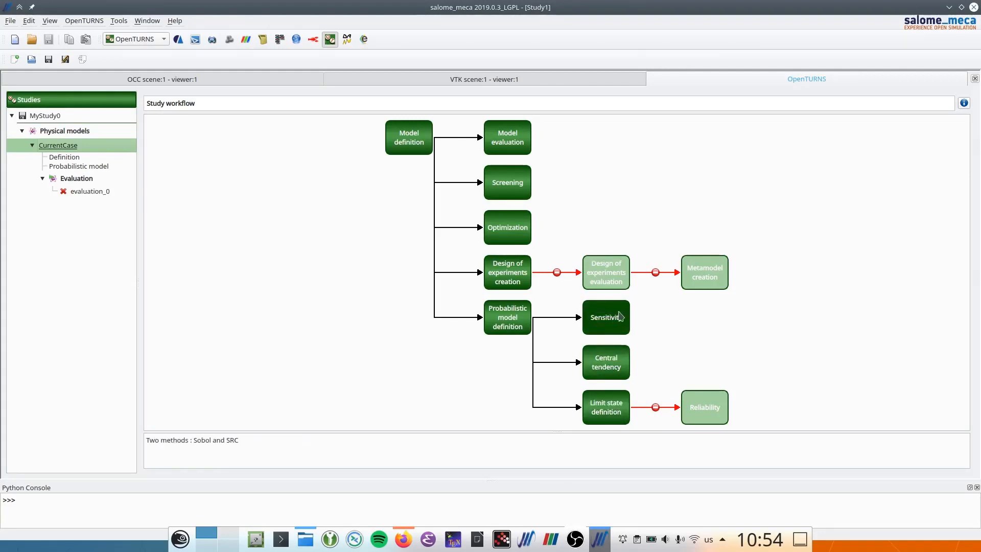
left_click(603, 373)
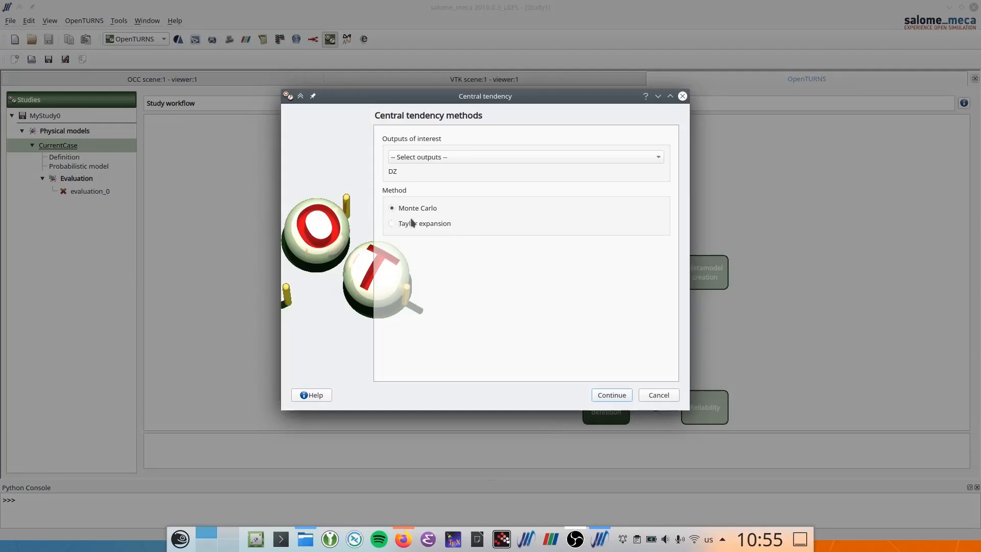
left_click(427, 157)
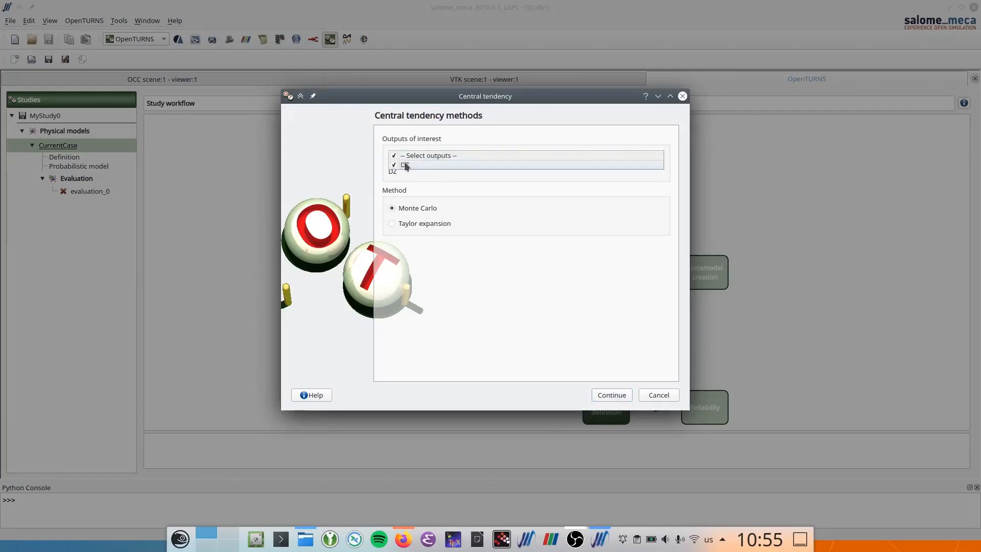
left_click(548, 341)
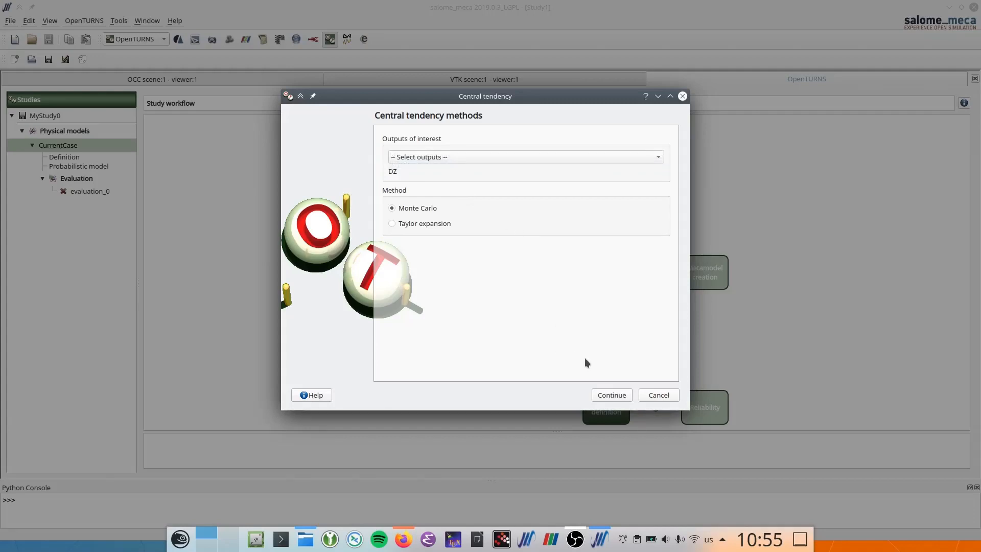
left_click(613, 395)
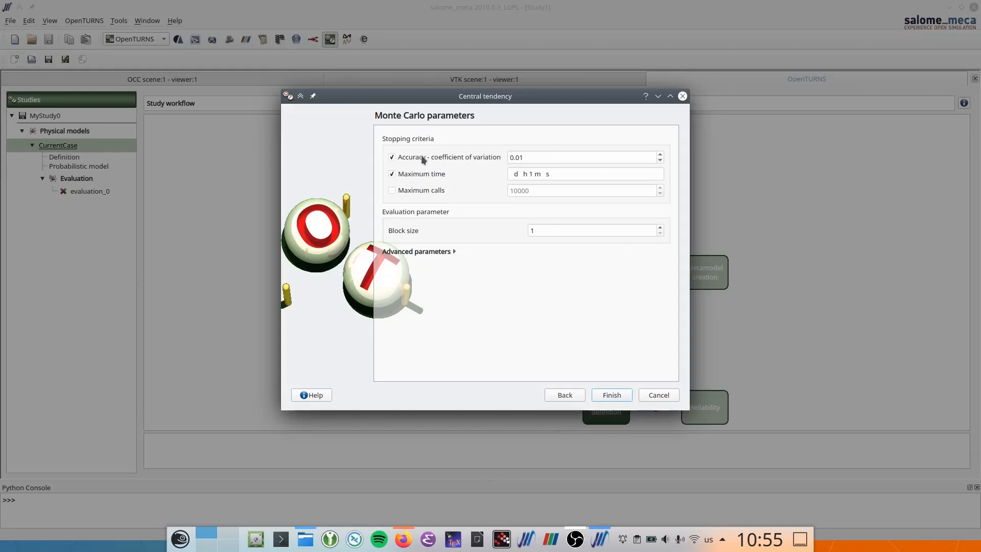
Set the Monte Carlo maximum time to 30 minutes, finish the setup and run the central tendency analysis
left_click(530, 175)
type("1")
left_click(533, 175)
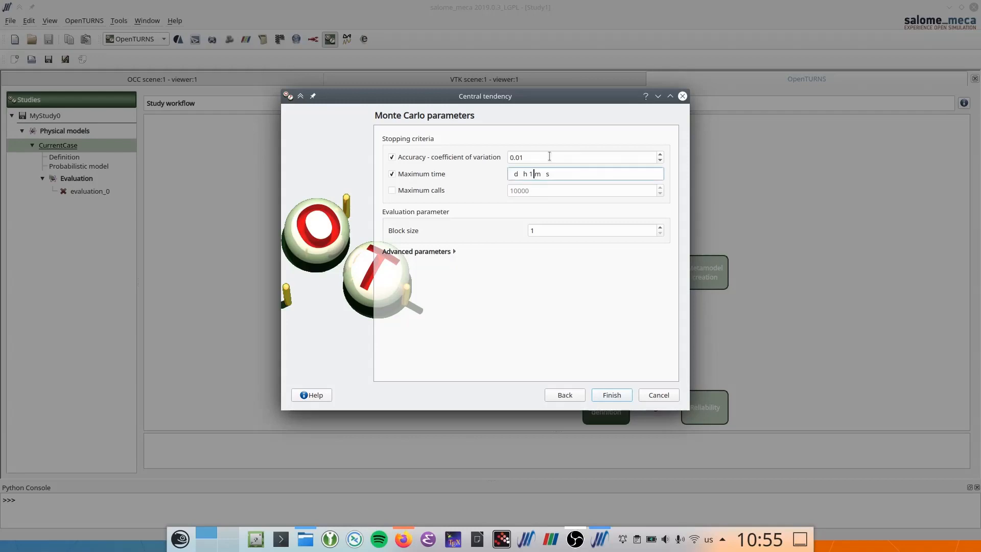
key("BackSpace")
type("30")
left_click(612, 395)
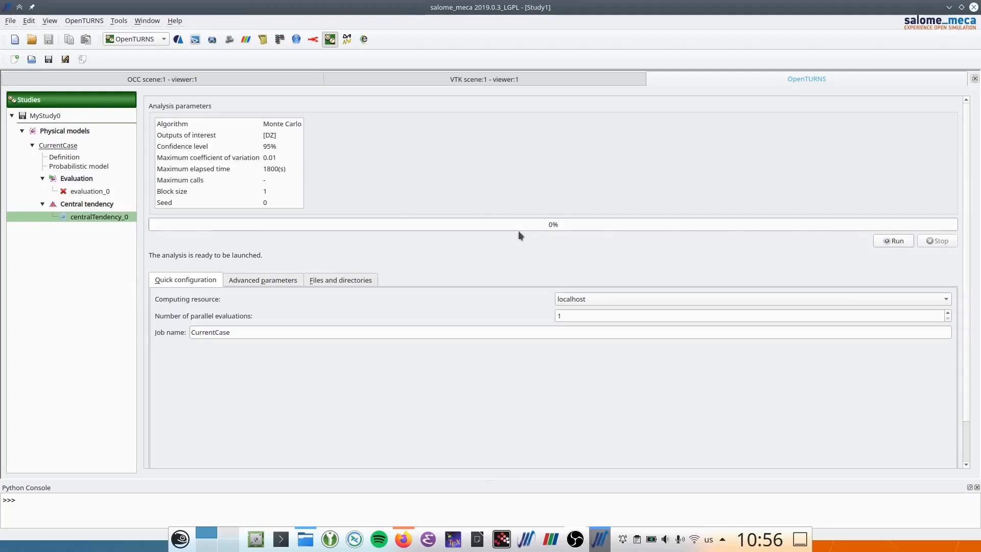
left_click(905, 241)
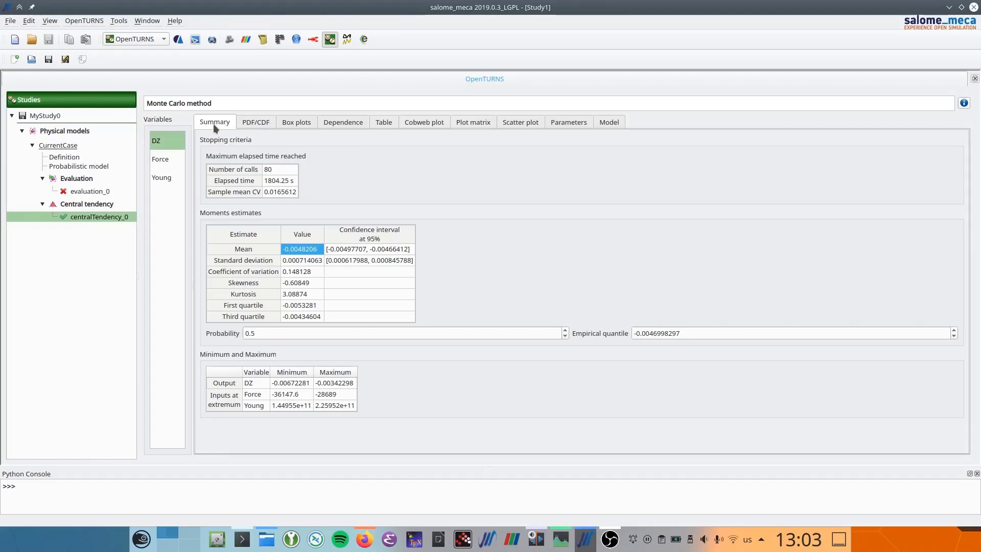
Look through all Monte Carlo result views, from the PDF/CDF and box plots to the scatter plot, parameters and physical model
left_click(267, 121)
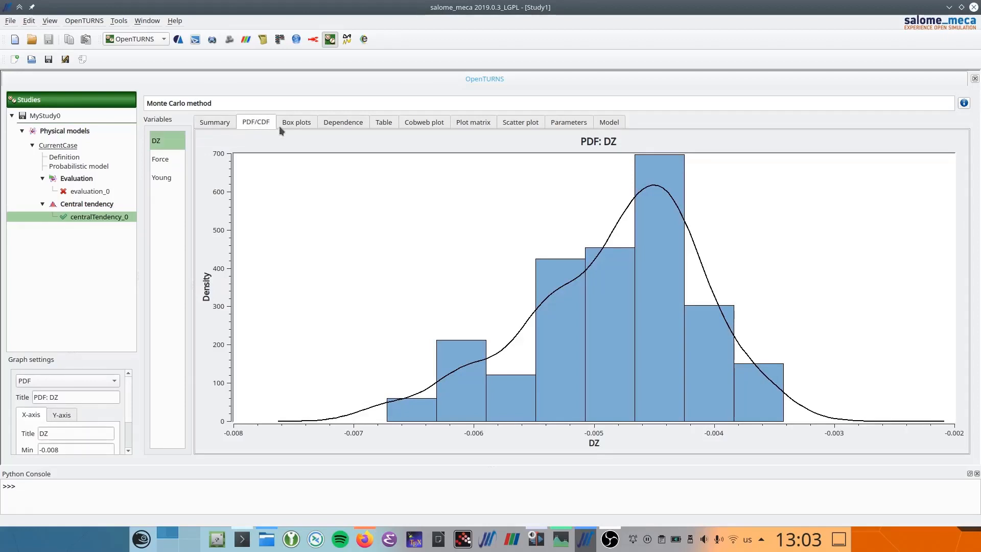
left_click(285, 124)
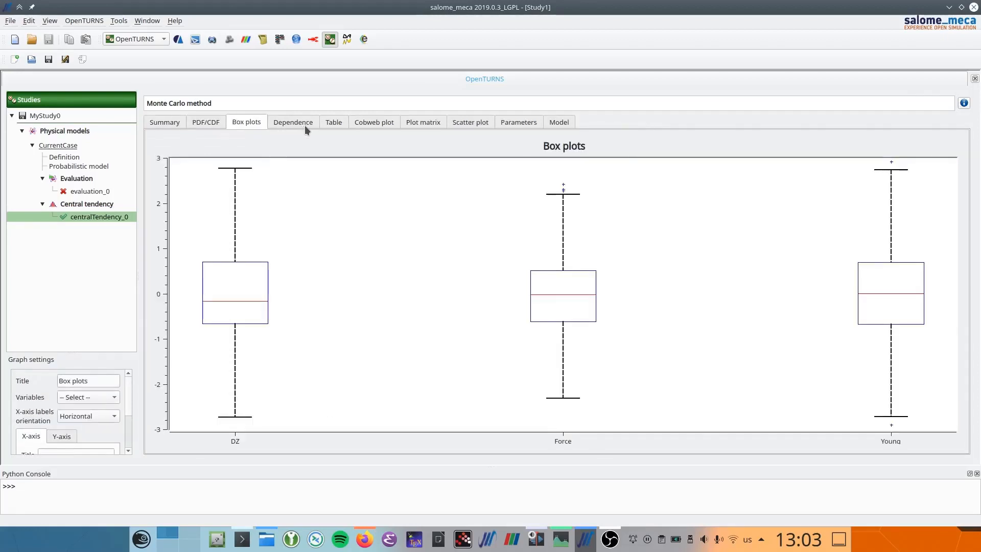
left_click(306, 130)
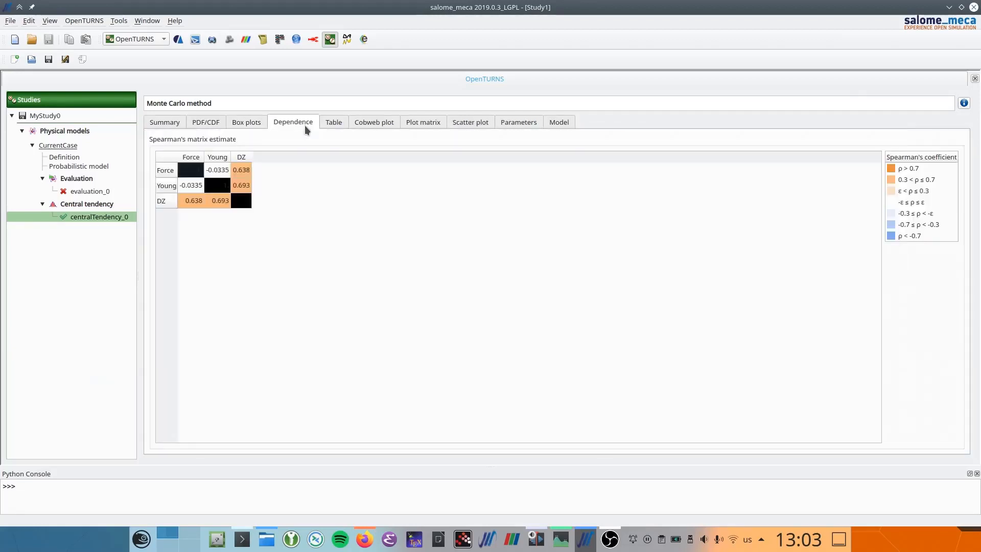
left_click(334, 125)
left_click(370, 122)
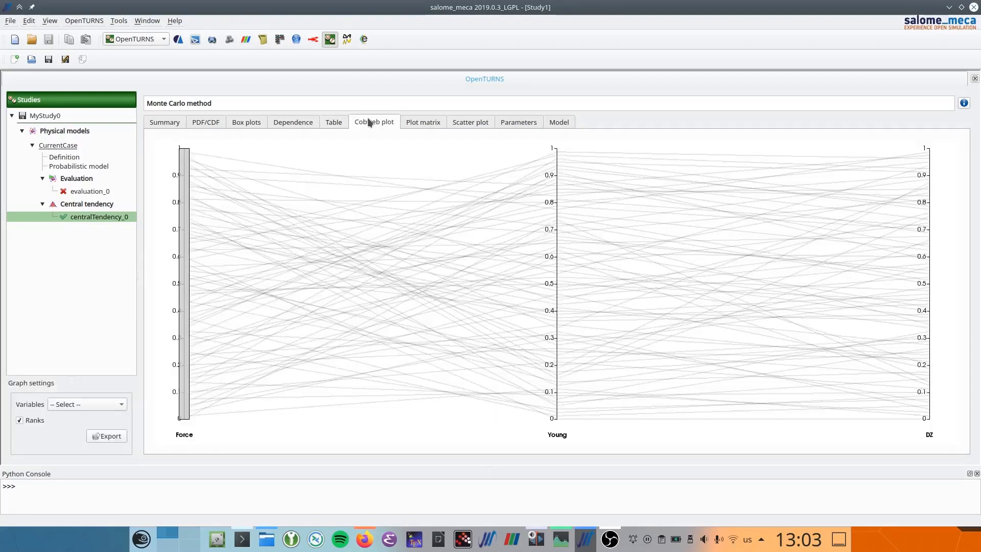
left_click(410, 123)
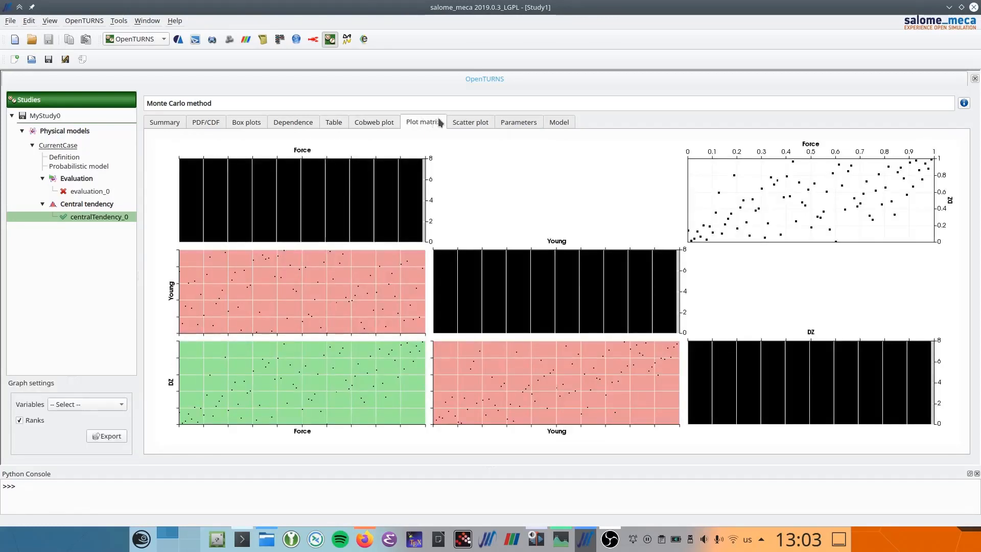
left_click(478, 122)
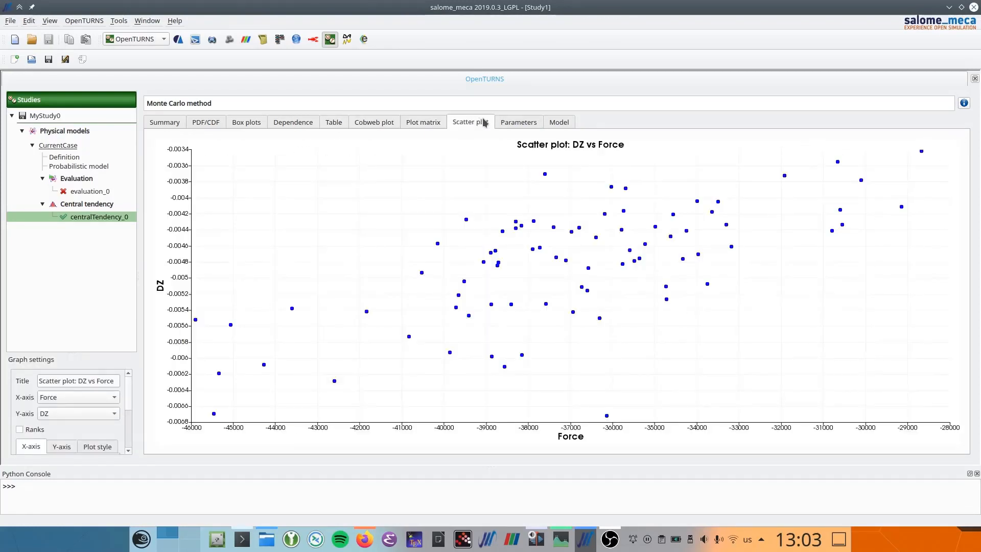
left_click(518, 125)
left_click(559, 124)
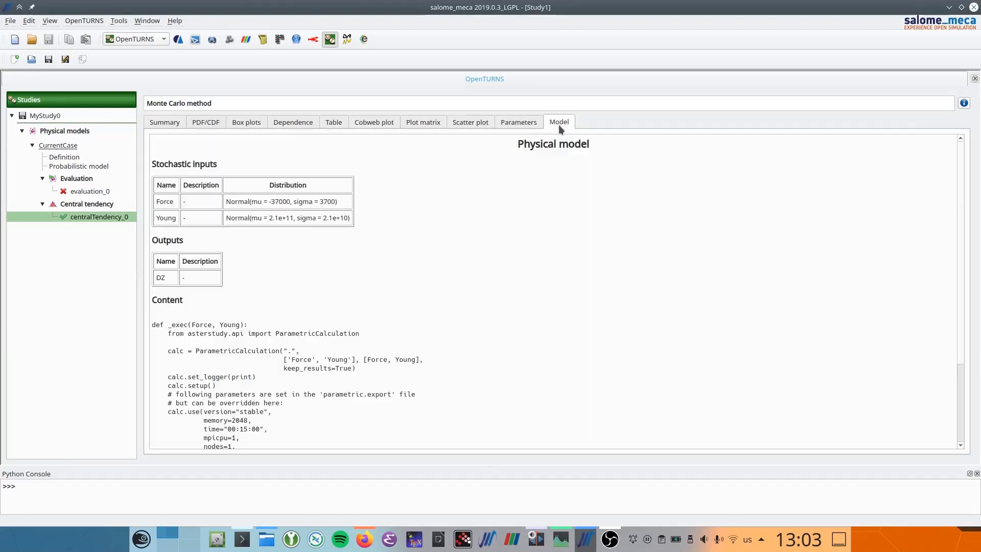
Compare the summary statistics of Force, Young and DZ in the Monte Carlo results
left_click(161, 123)
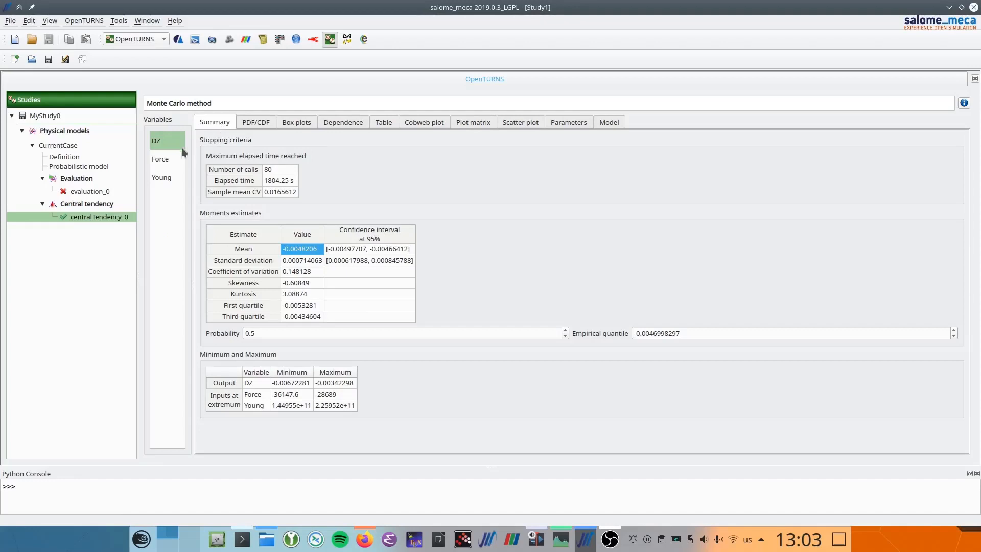
left_click(159, 162)
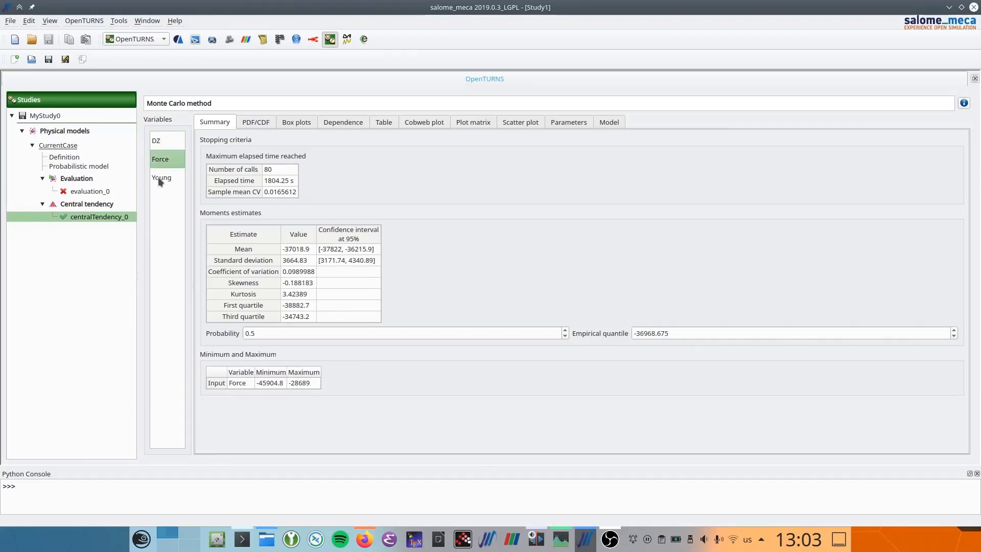
left_click(159, 177)
left_click(160, 161)
left_click(162, 145)
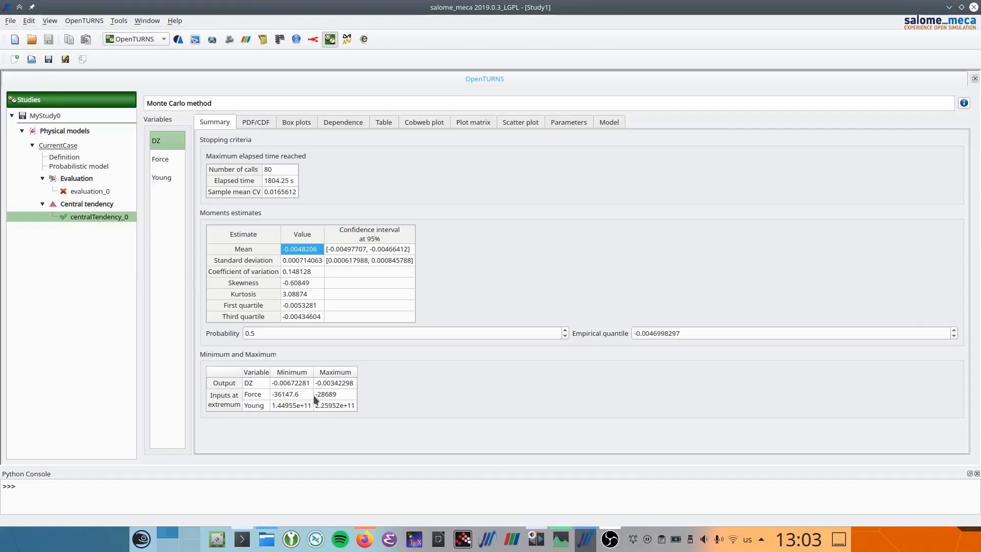
Examine the PDF of DZ, the box plots and the Spearman dependence matrix
left_click(249, 124)
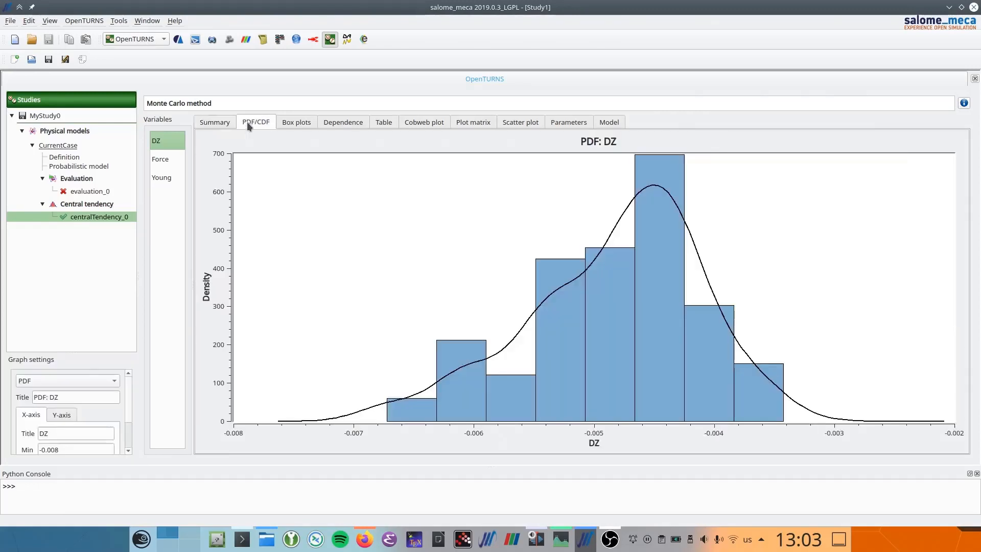
left_click(307, 123)
left_click(308, 125)
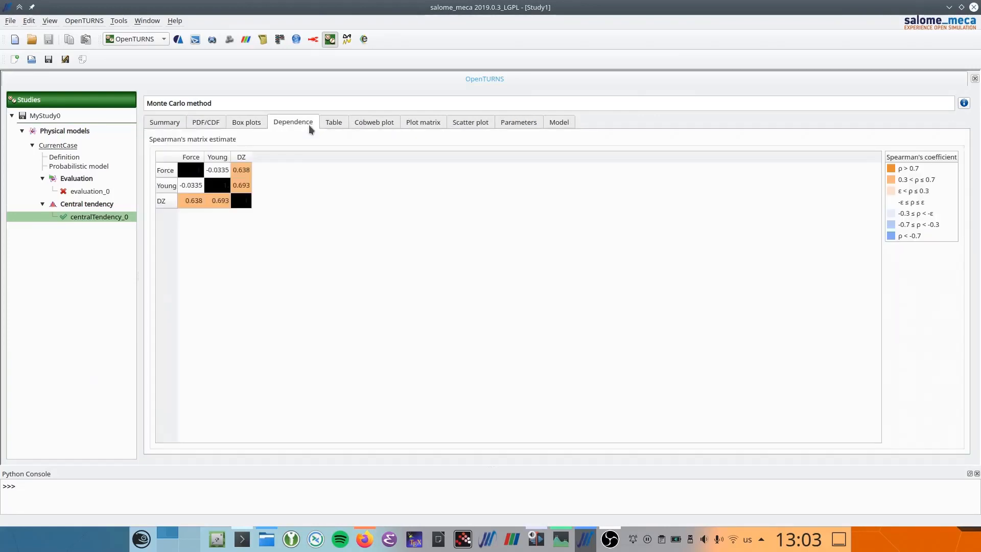
Browse the Monte Carlo sample table and sort its rows by DZ in descending order
left_click(342, 122)
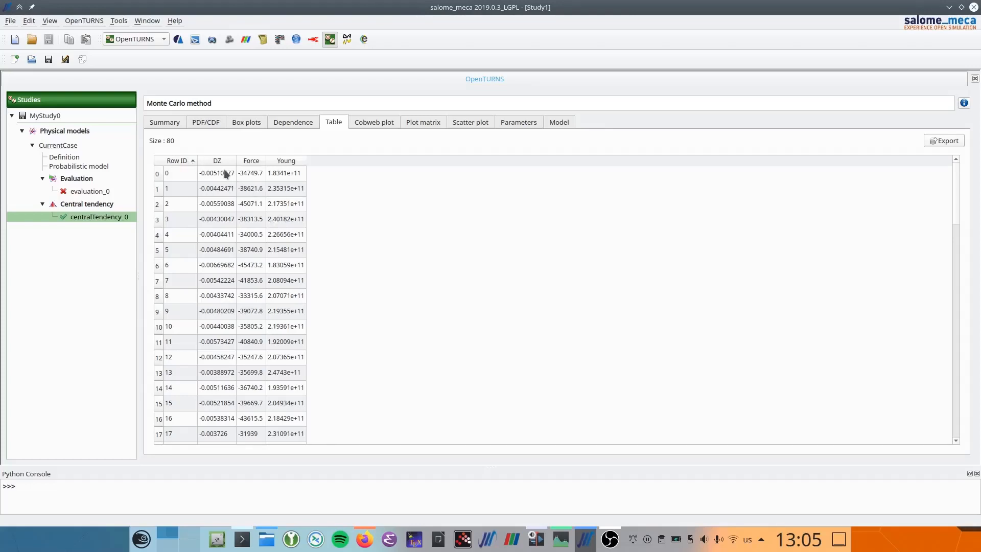
scroll(215, 220, "down", 6)
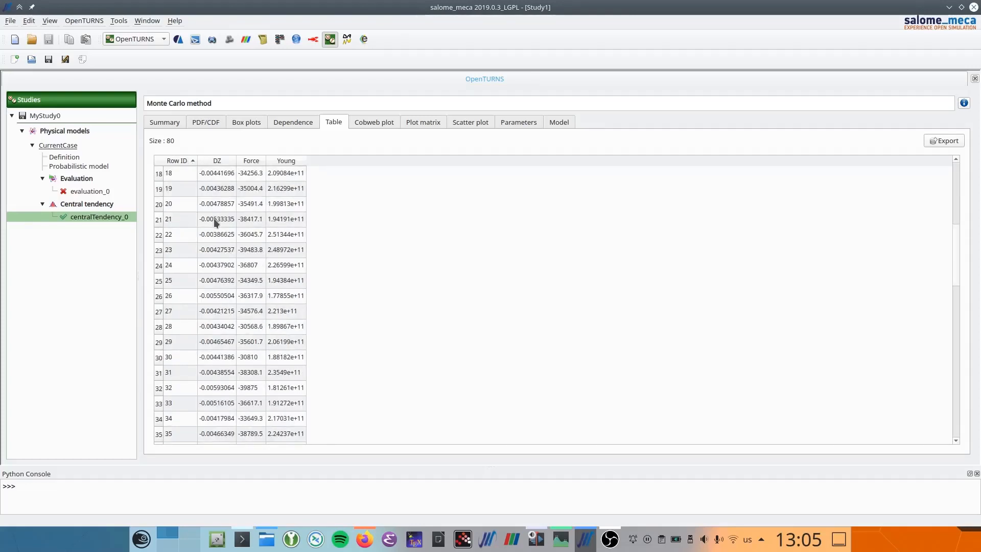
scroll(213, 218, "up", 6)
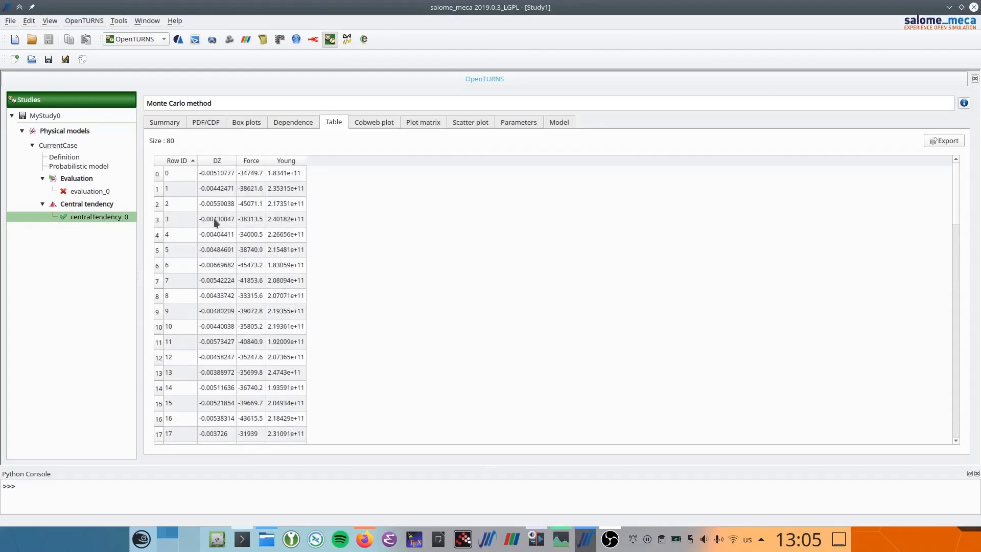
left_click(217, 161)
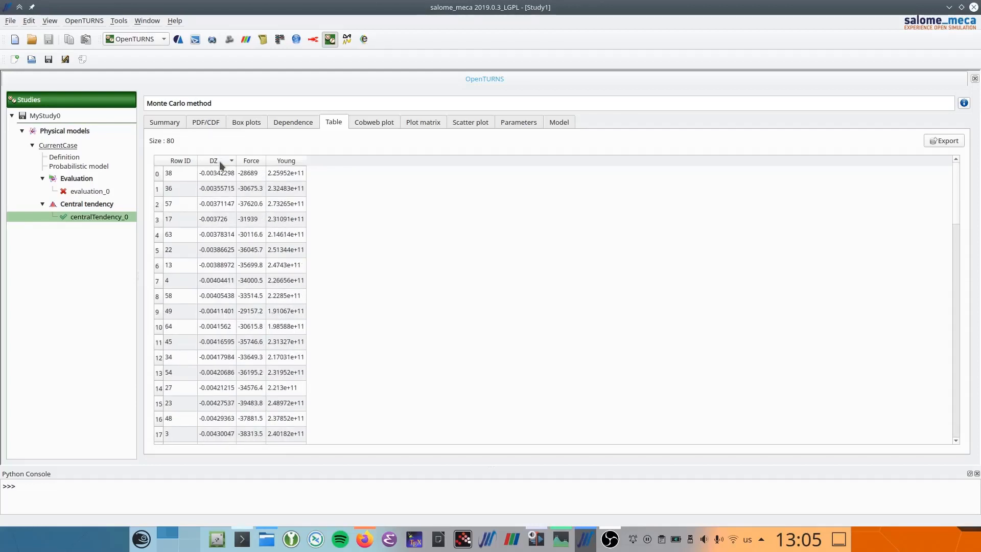
right_click(191, 162)
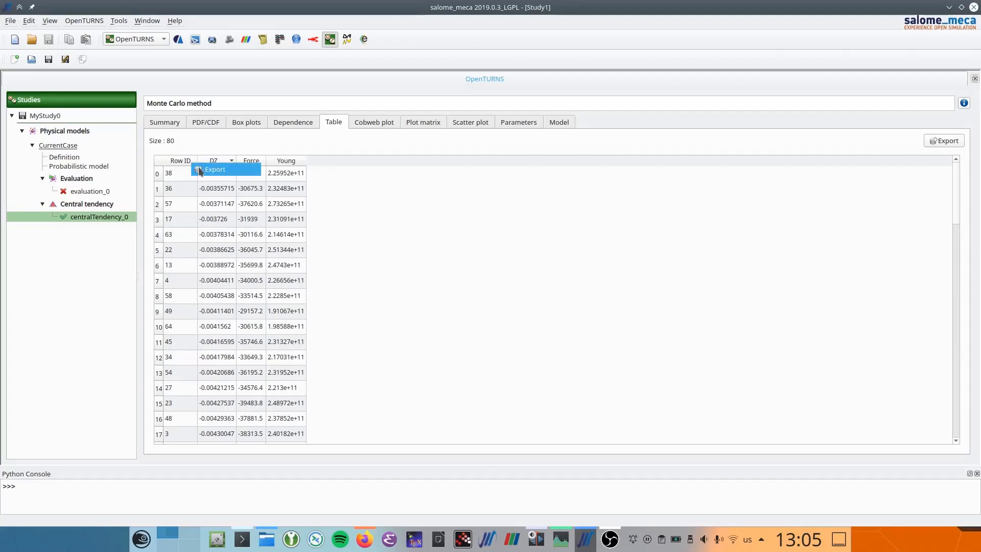
left_click(305, 136)
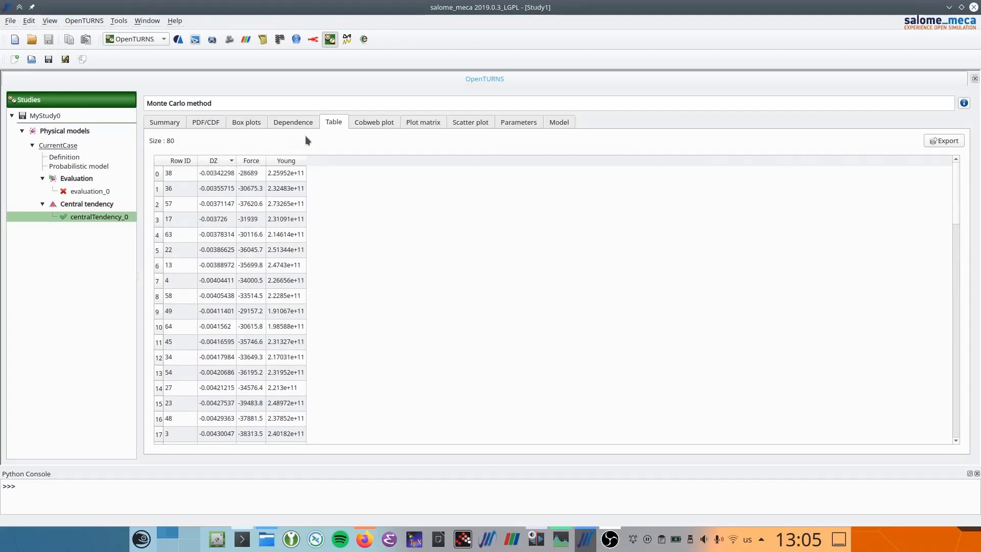
Highlight the samples with Force ranks up to about 0.38 in the cobweb plot and compare them with the plot matrix
left_click(367, 123)
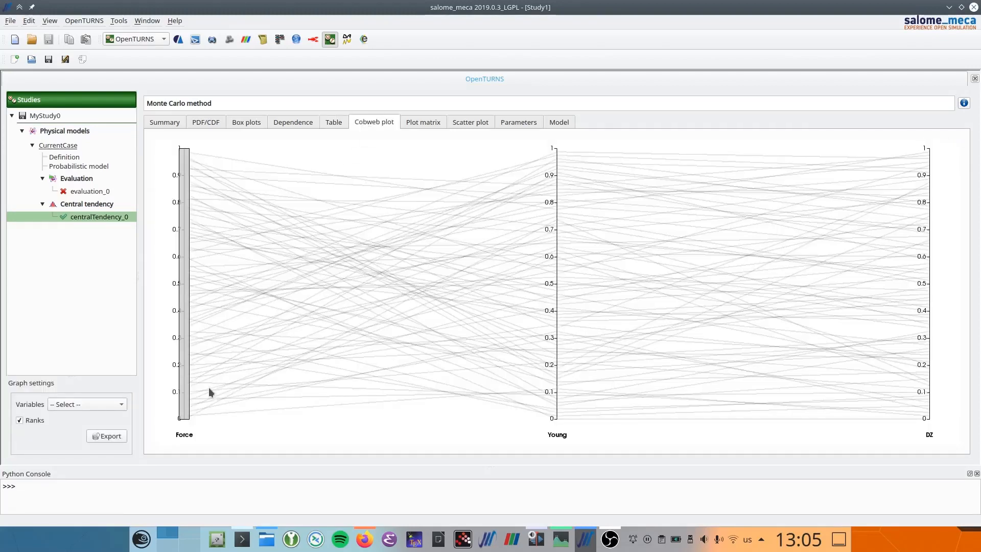
left_click_drag(185, 416, 198, 317)
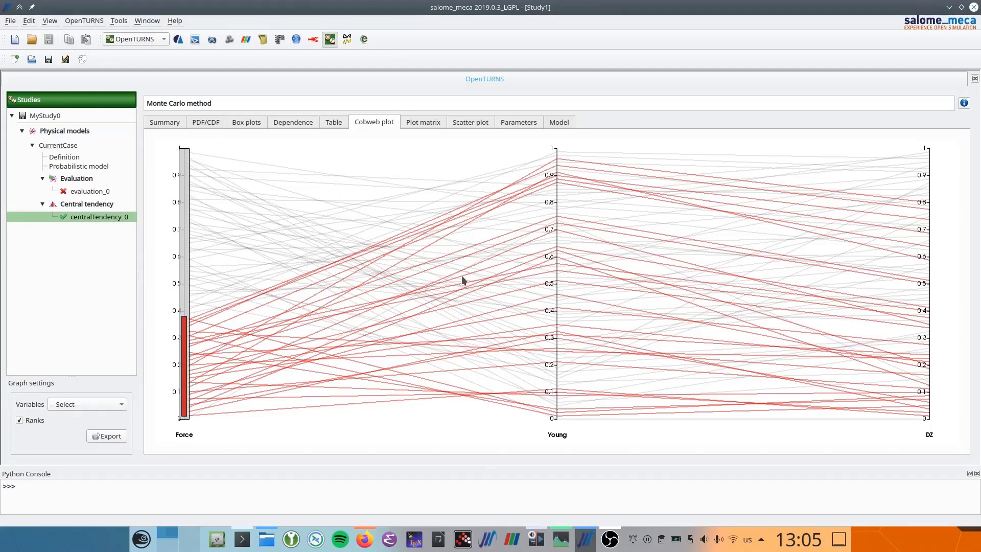
left_click(434, 125)
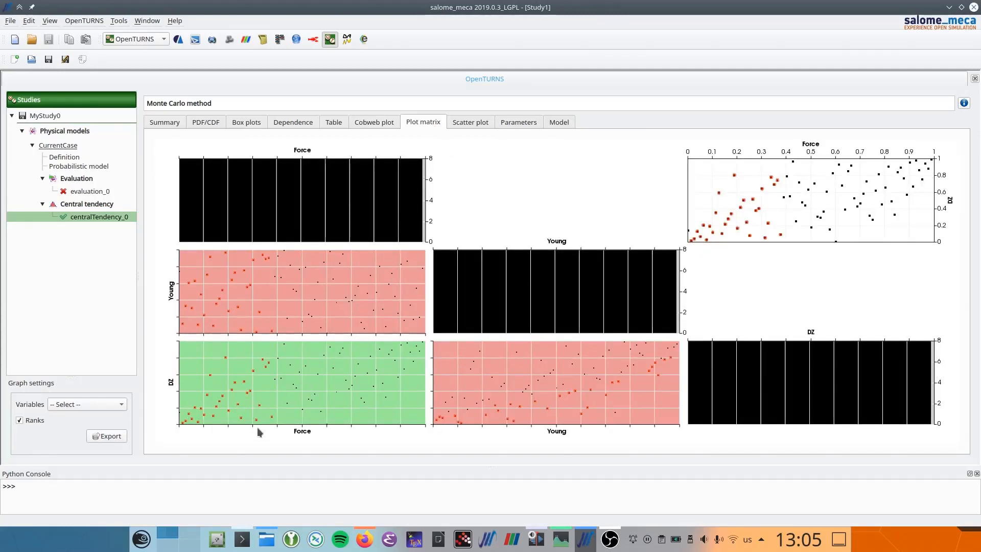
left_click(374, 123)
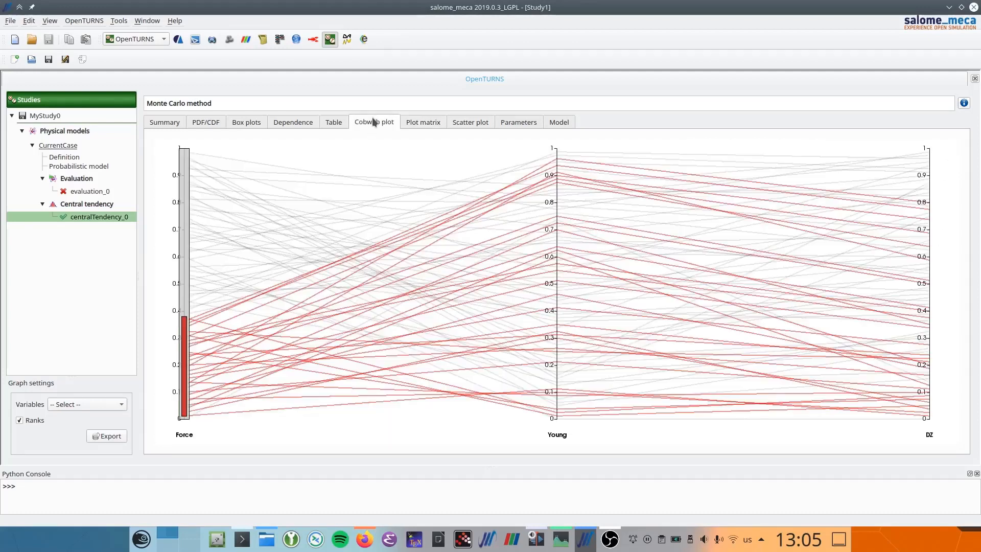
Enlarge the Young versus Force and DZ versus Young scatter plots in the plot matrix to examine the highlighted samples
left_click(418, 123)
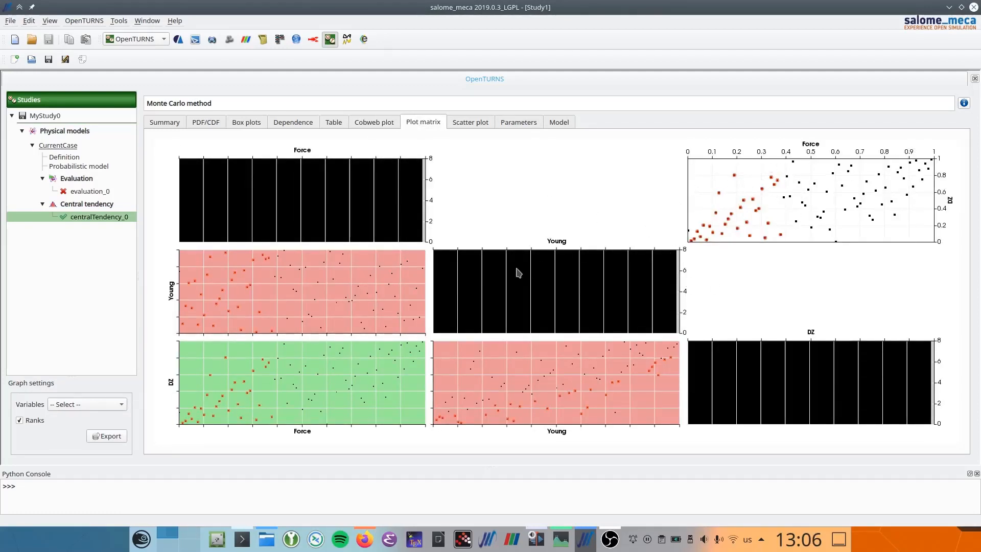
left_click(339, 321)
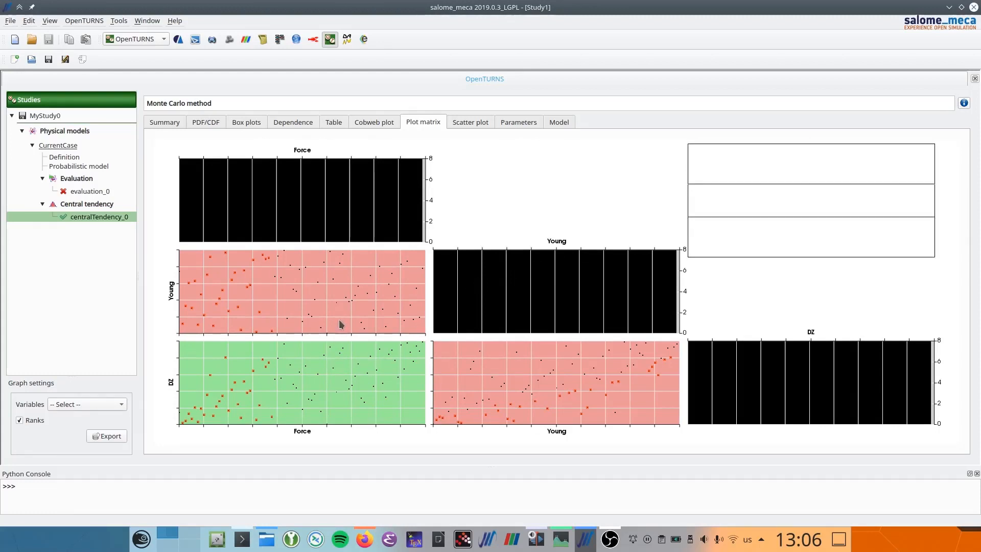
left_click(491, 382)
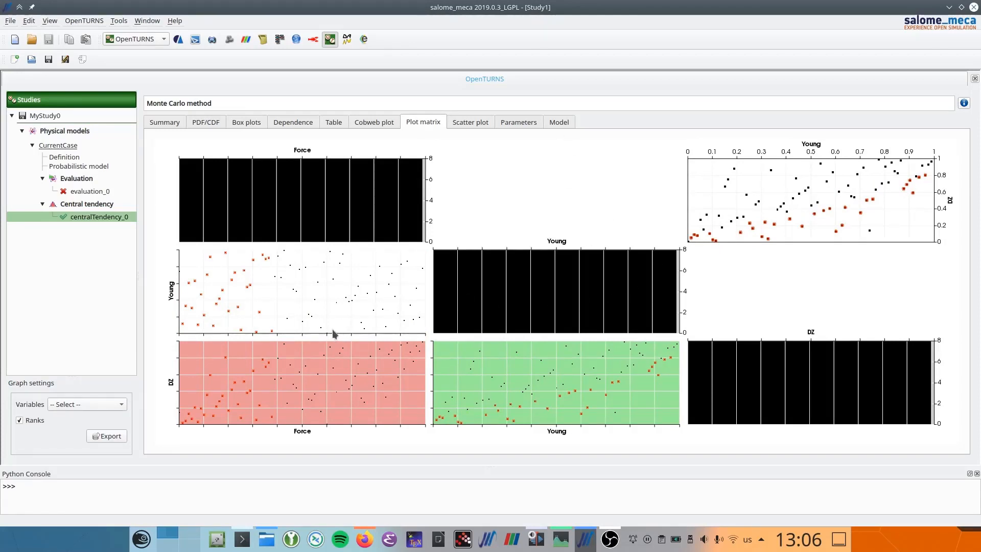
Show the scatter plot of DZ against Young by setting its X-axis variable to Young
left_click(471, 122)
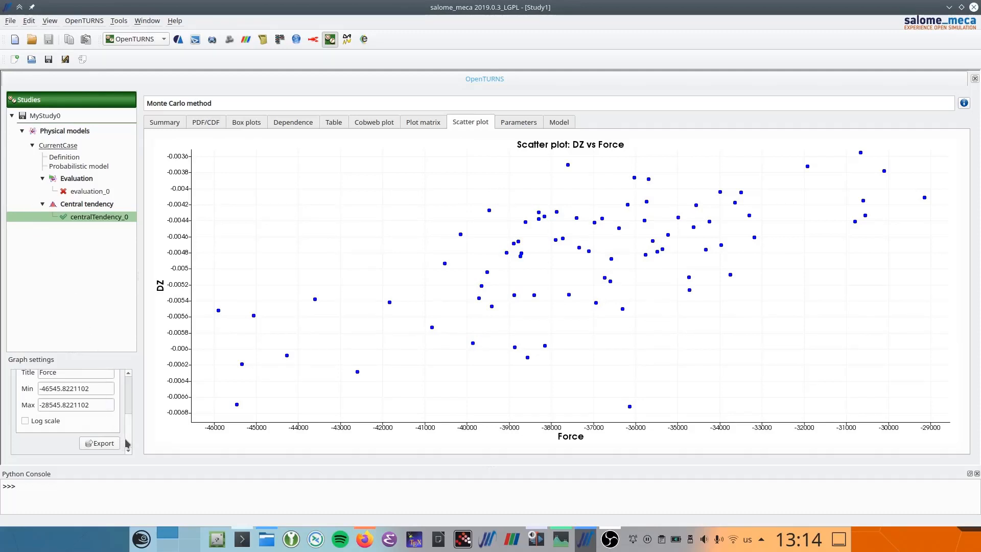
scroll(97, 408, "up", 5)
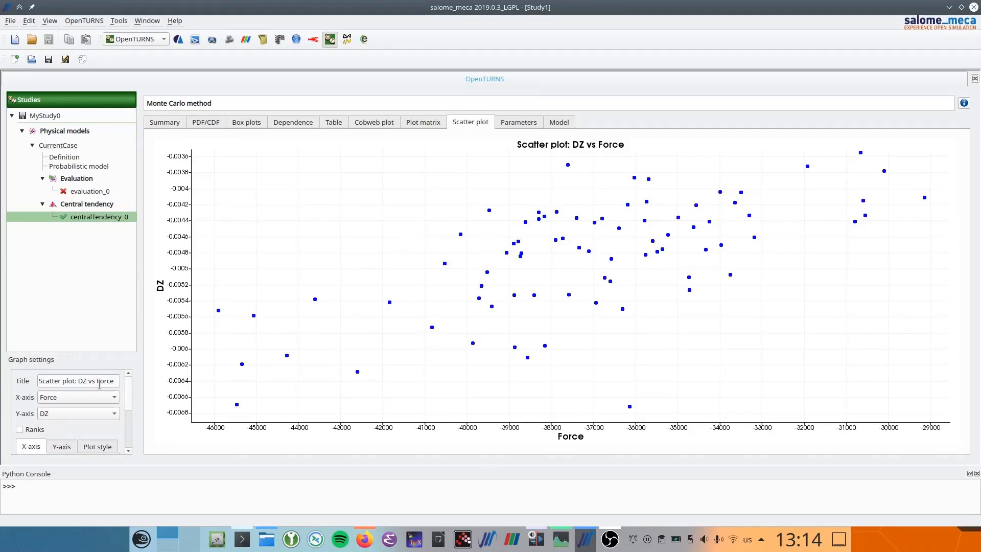
left_click_drag(128, 395, 127, 398)
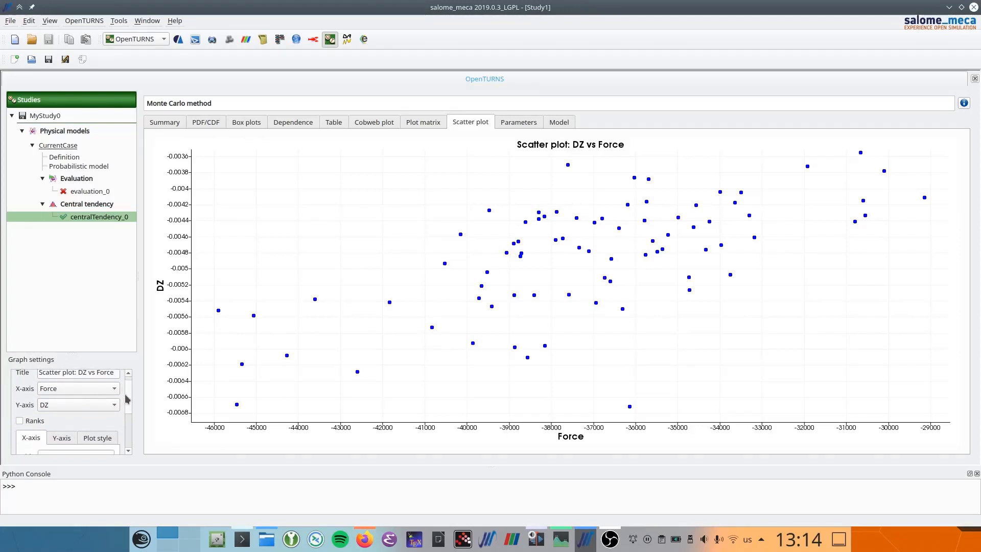
left_click(106, 389)
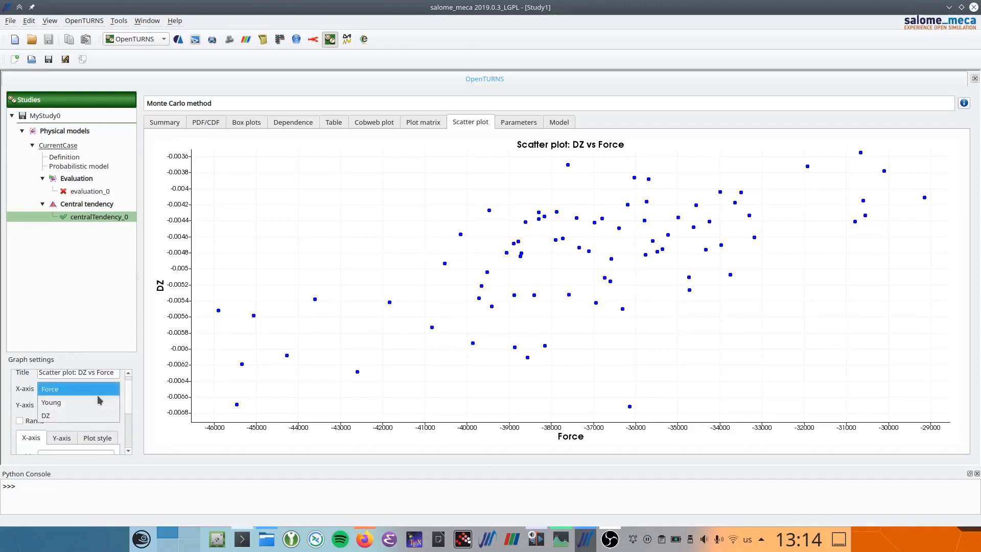
left_click(86, 402)
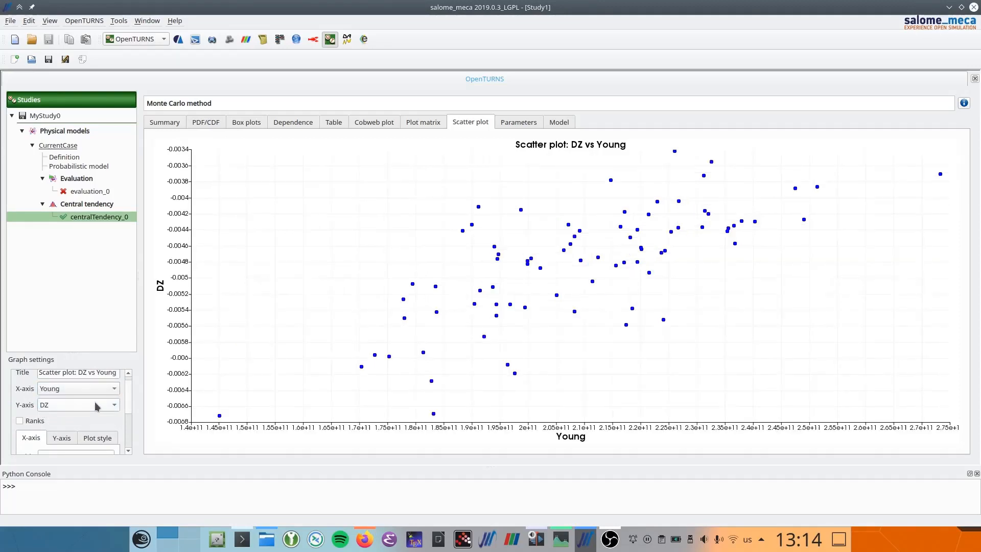
left_click_drag(129, 408, 125, 441)
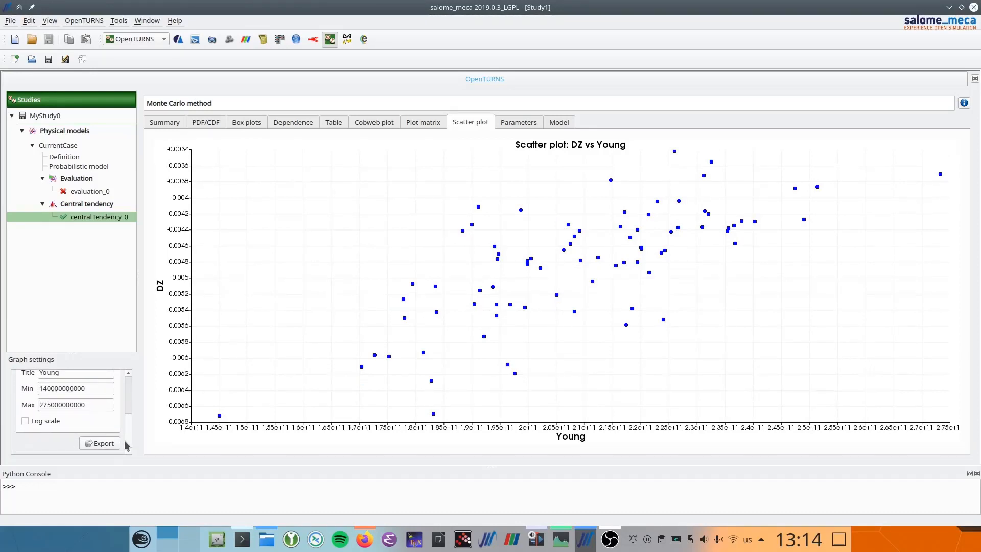
left_click(87, 445)
left_click(632, 342)
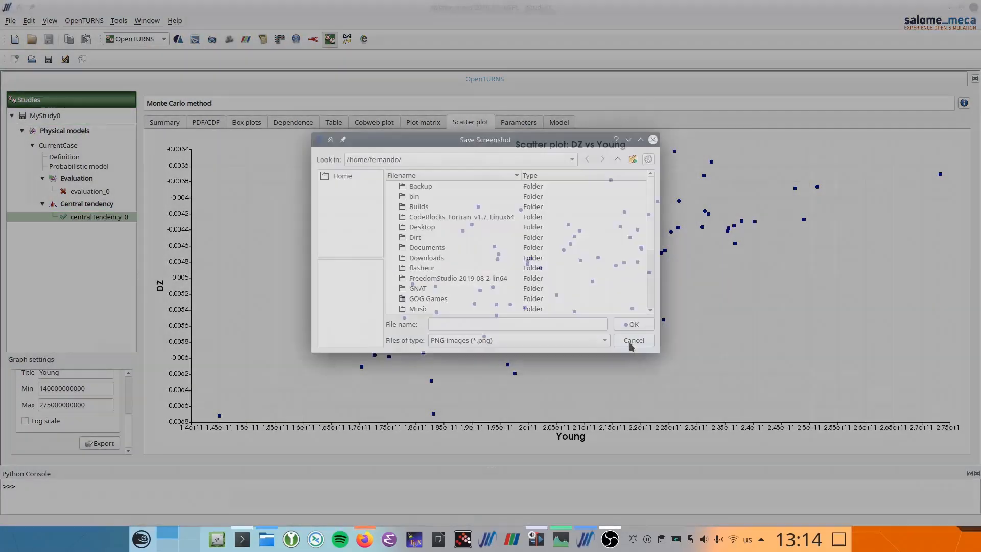